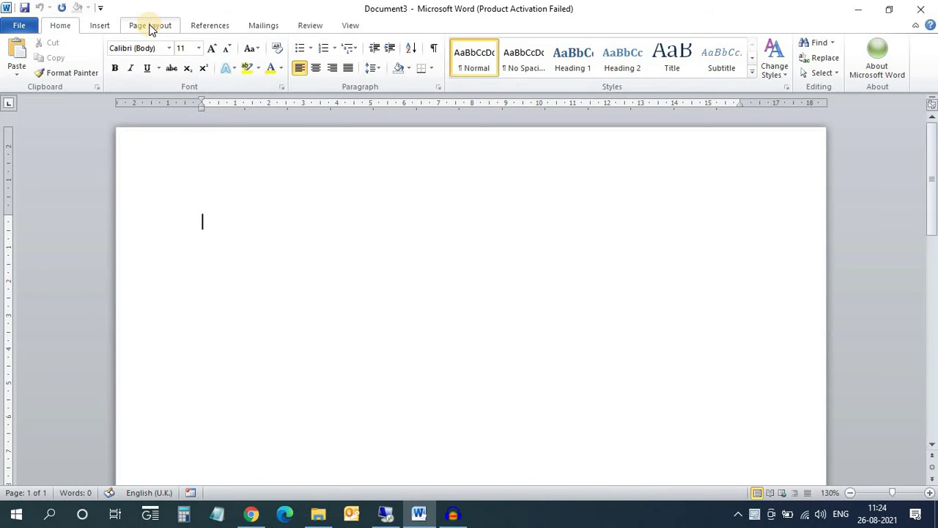
Apply Narrow margins to the page
{"action": "left_click", "coordinate": [151, 27]}
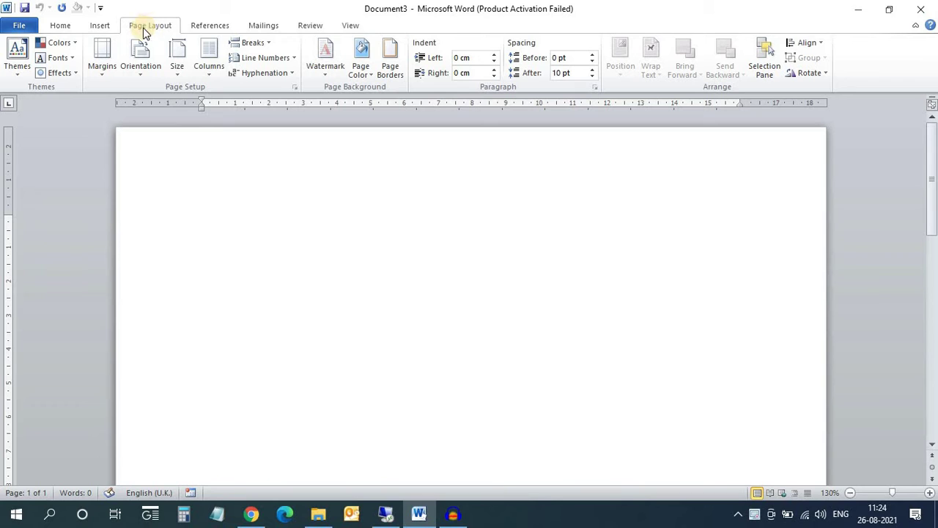
{"action": "left_click", "coordinate": [110, 72]}
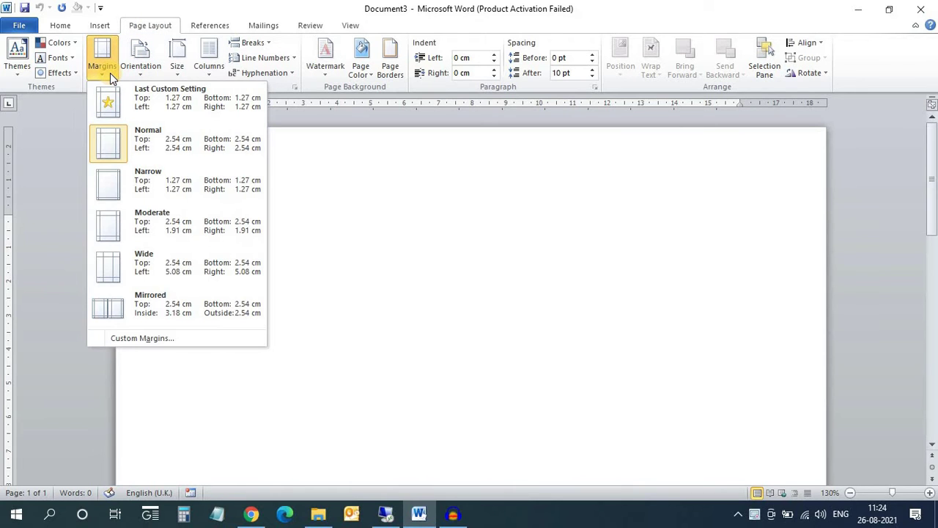
{"action": "left_click", "coordinate": [147, 189]}
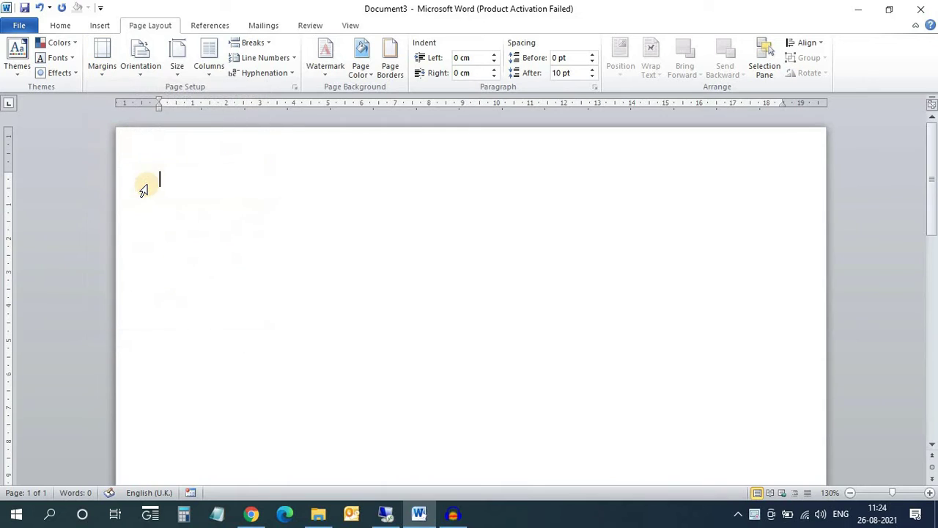
Set a custom paper size of 8.63 cm width by 5.08 cm height
{"action": "left_click", "coordinate": [173, 71]}
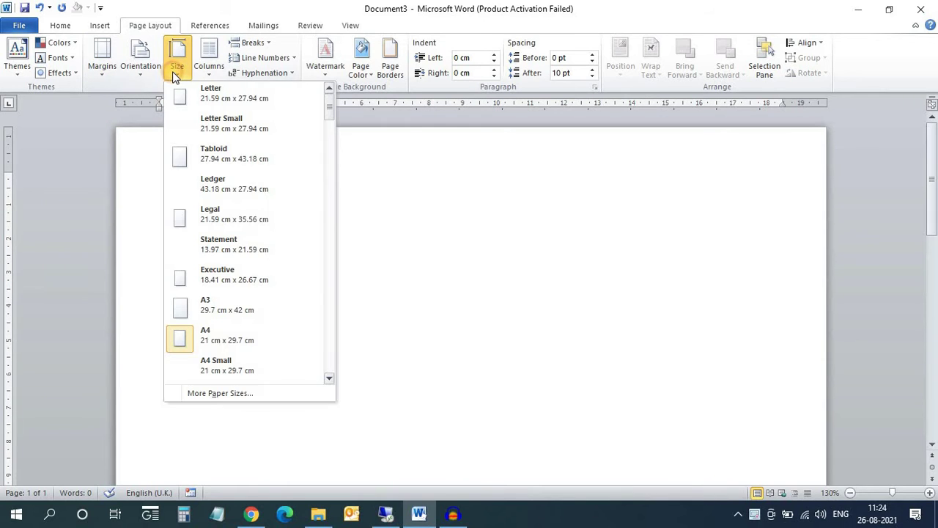
{"action": "left_click", "coordinate": [232, 394]}
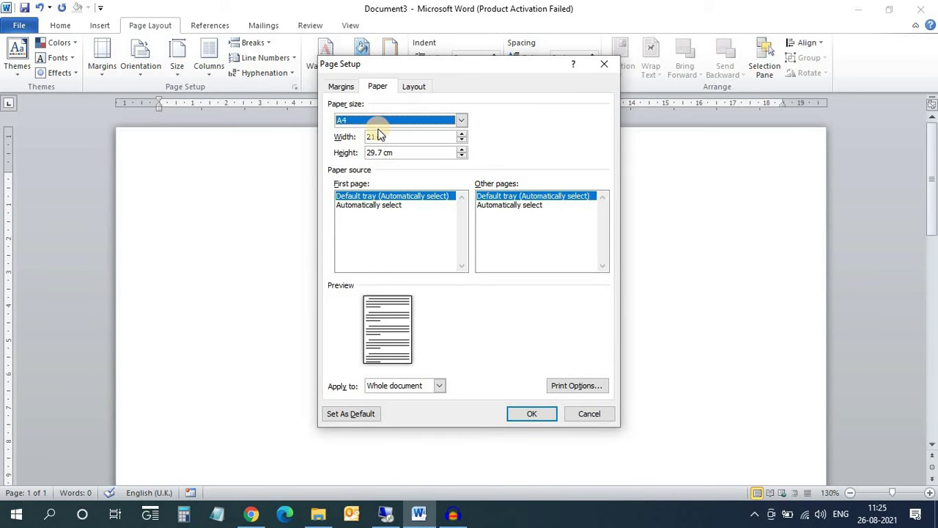
{"action": "double_click", "coordinate": [372, 136]}
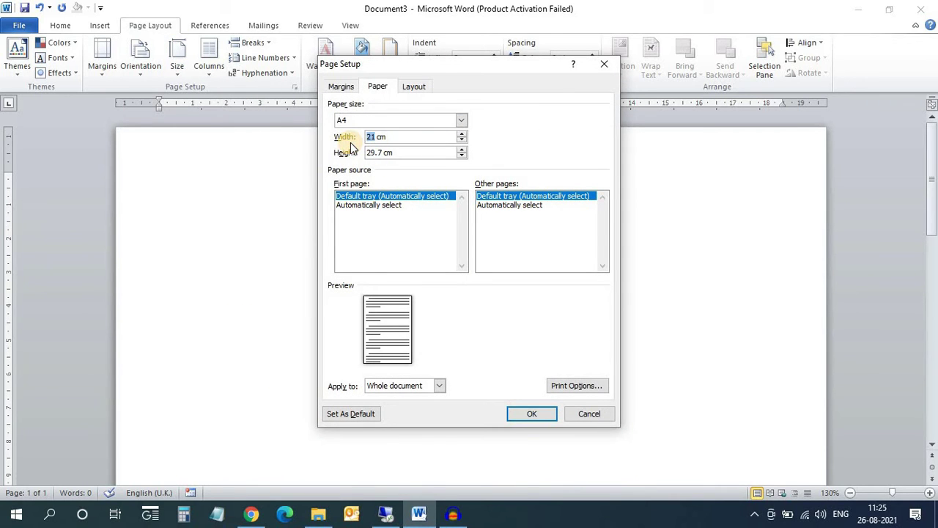
{"action": "type", "text": "8.63"}
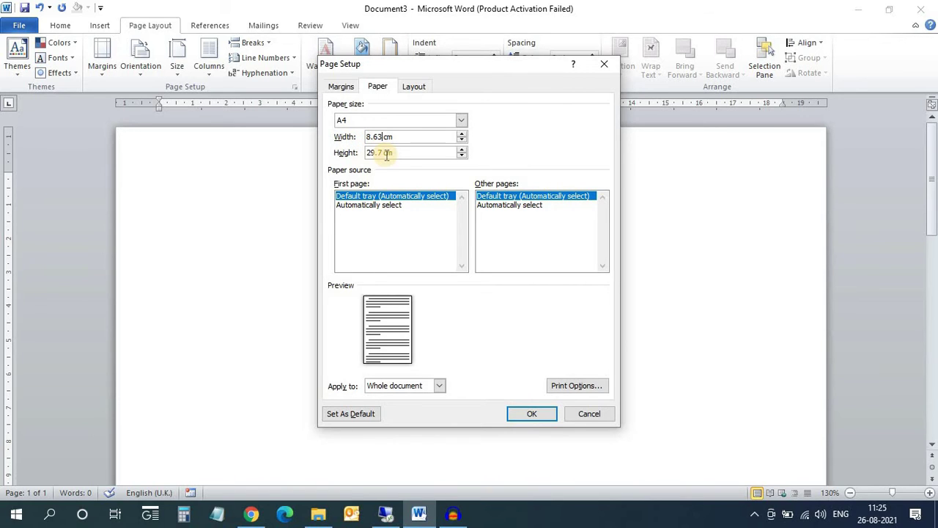
{"action": "double_click", "coordinate": [381, 153]}
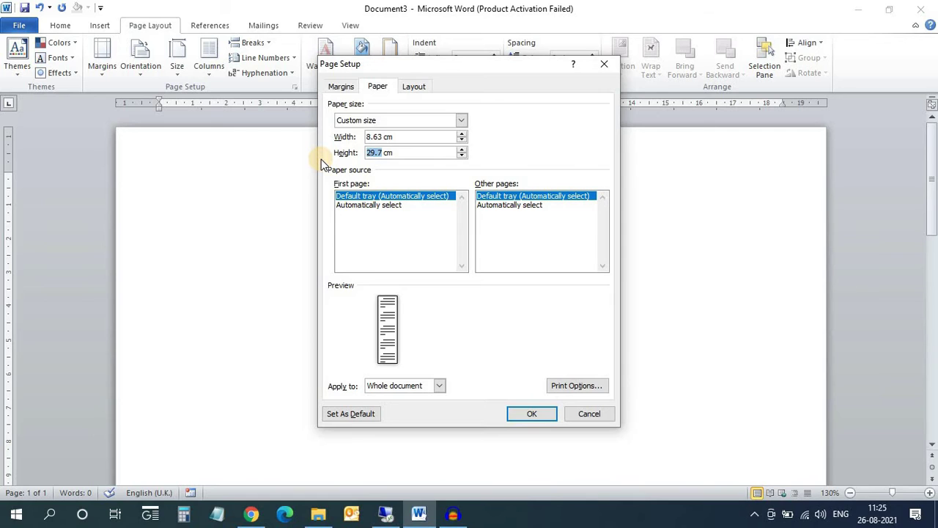
{"action": "type", "text": "5."}
{"action": "left_click", "coordinate": [451, 249]}
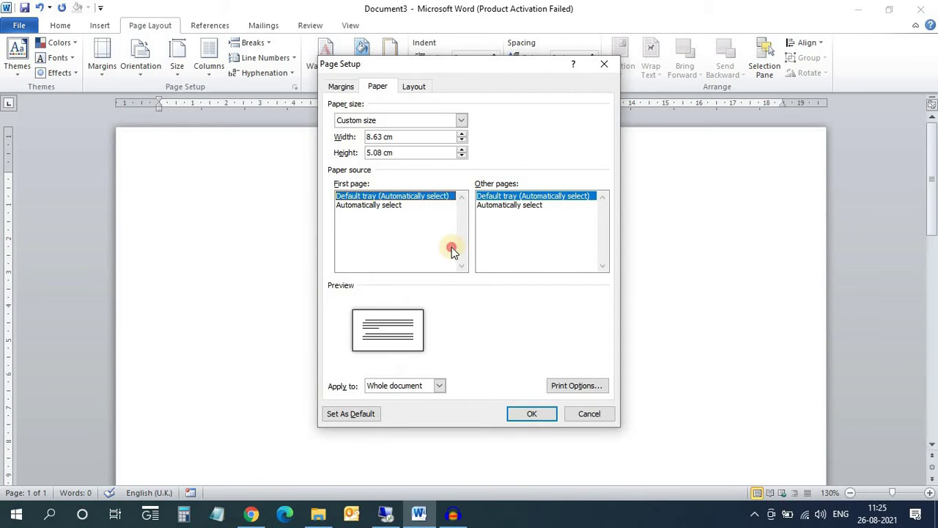
{"action": "left_click", "coordinate": [532, 415]}
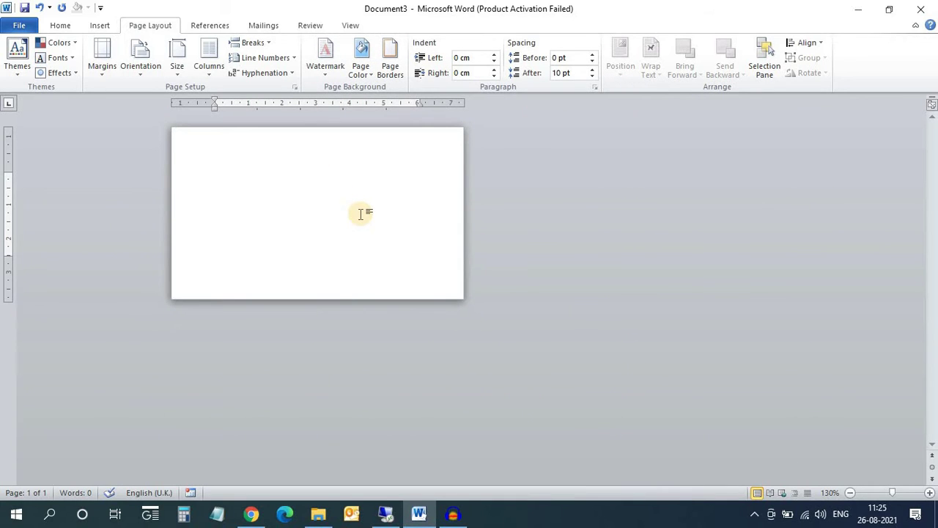
{"action": "scroll", "coordinate": [361, 213], "scroll_direction": "up", "scroll_amount": 2}
{"action": "scroll", "coordinate": [361, 212], "scroll_direction": "up", "scroll_amount": 2}
{"action": "scroll", "coordinate": [361, 212], "scroll_direction": "up", "scroll_amount": 2}
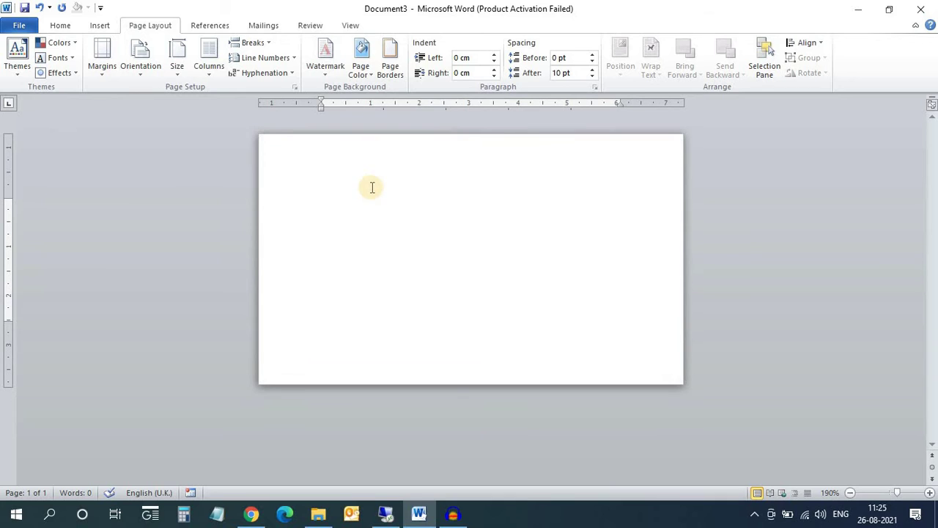
Draw a freeform right triangle from the lower-left corner to the top edge, with no outline
{"action": "left_click", "coordinate": [99, 25]}
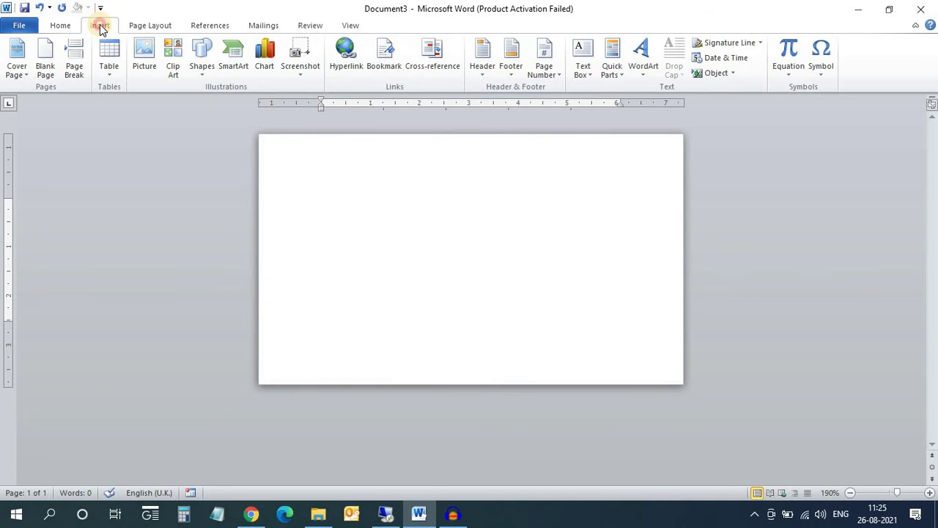
{"action": "left_click", "coordinate": [210, 74]}
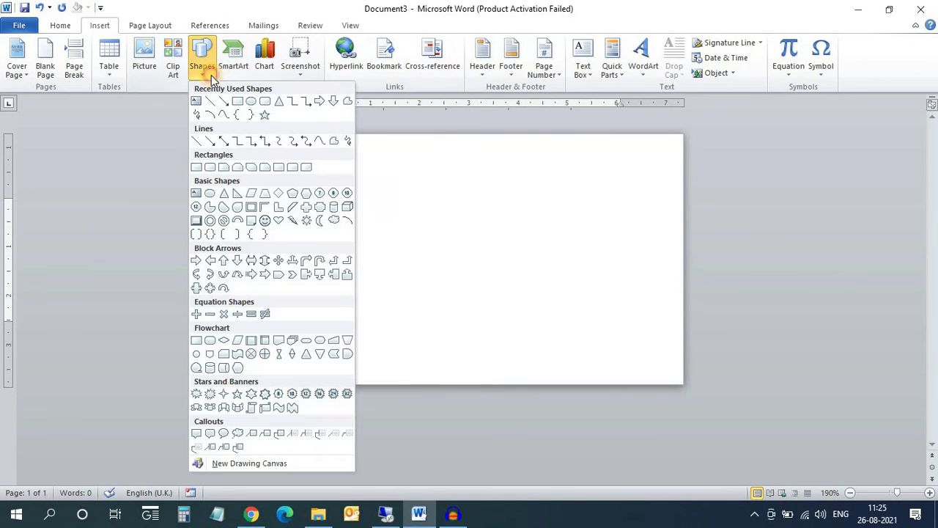
{"action": "left_click", "coordinate": [344, 104]}
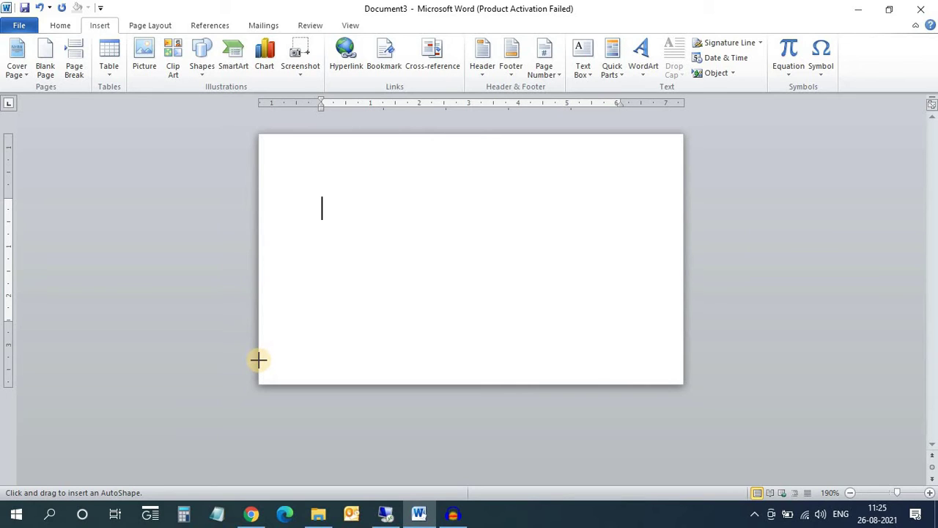
{"action": "mouse_move", "coordinate": [258, 359]}
{"action": "left_mouse_down"}
{"action": "mouse_move", "coordinate": [538, 134]}
{"action": "mouse_move", "coordinate": [259, 134]}
{"action": "left_mouse_up"}
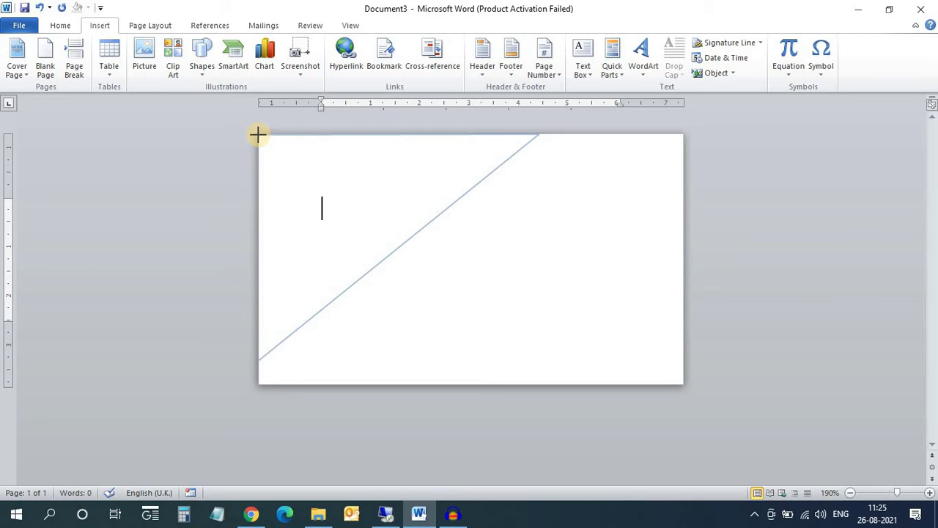
{"action": "left_click_drag", "start_coordinate": [257, 134], "coordinate": [258, 360]}
{"action": "left_click", "coordinate": [257, 360]}
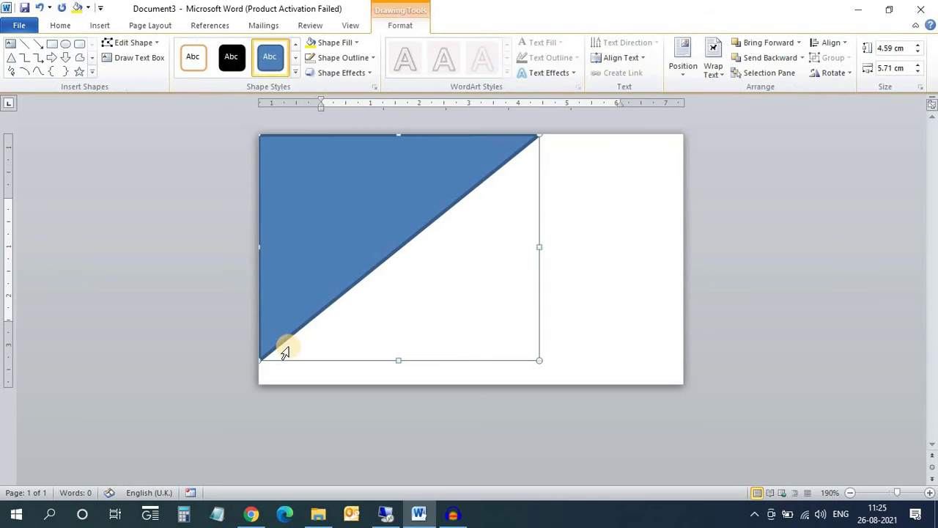
{"action": "left_click", "coordinate": [343, 62]}
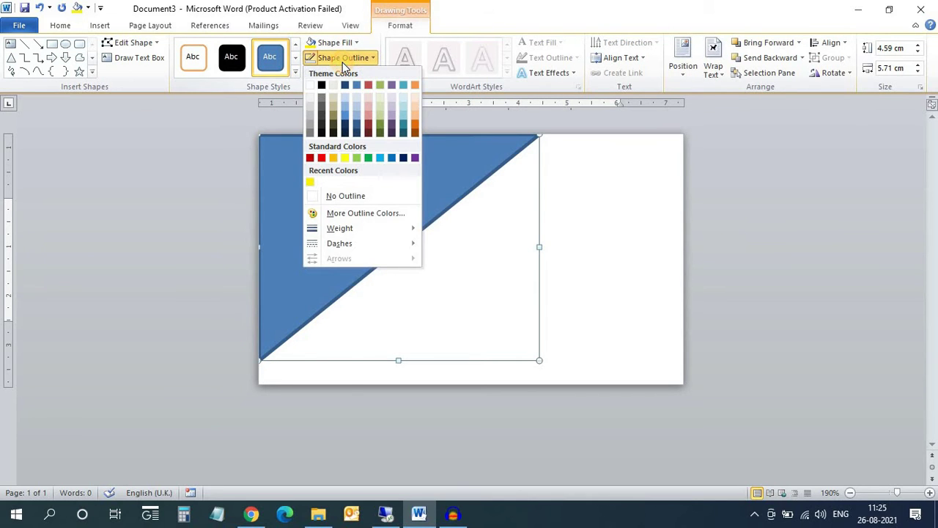
{"action": "left_click", "coordinate": [348, 196]}
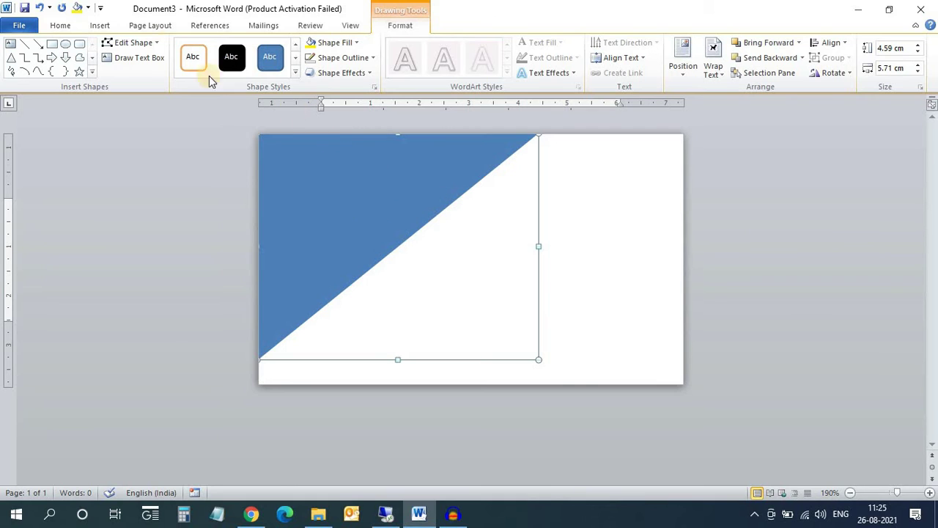
In Edit Points, bend the triangle's diagonal edge near the bottom-left corner
{"action": "left_click", "coordinate": [143, 44]}
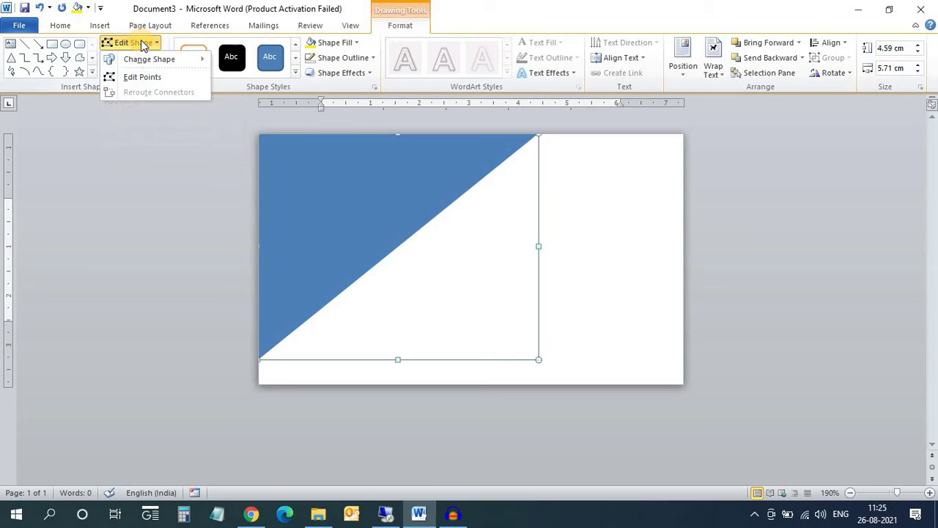
{"action": "left_click", "coordinate": [151, 77]}
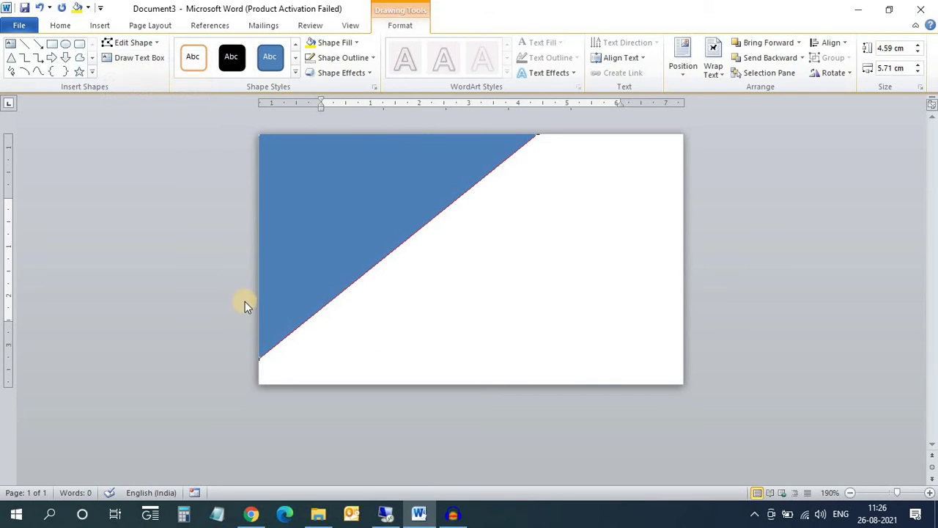
{"action": "left_click", "coordinate": [259, 359]}
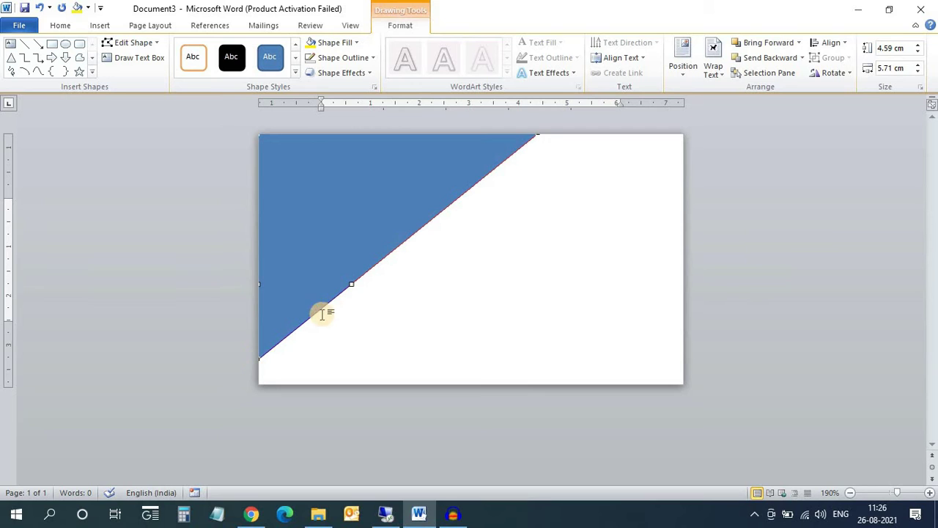
{"action": "left_click_drag", "start_coordinate": [353, 286], "coordinate": [386, 350]}
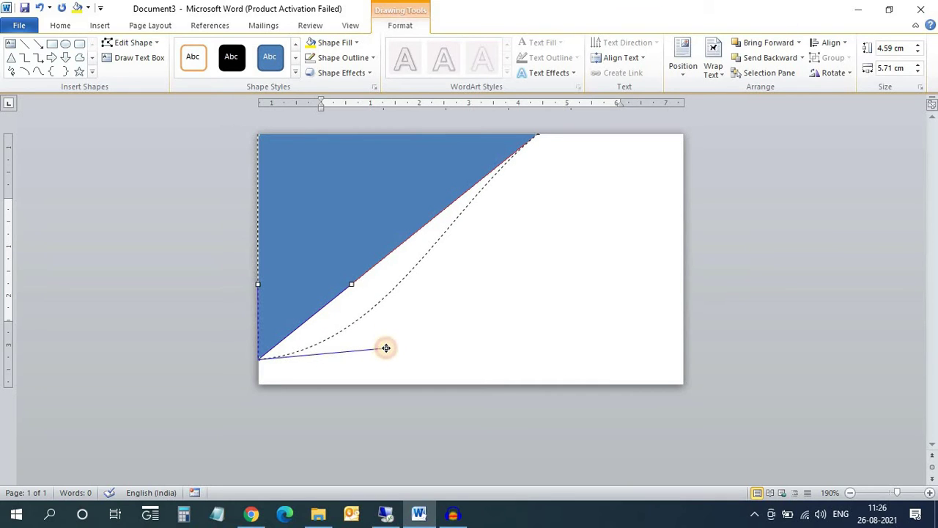
{"action": "left_click_drag", "start_coordinate": [386, 350], "coordinate": [386, 349]}
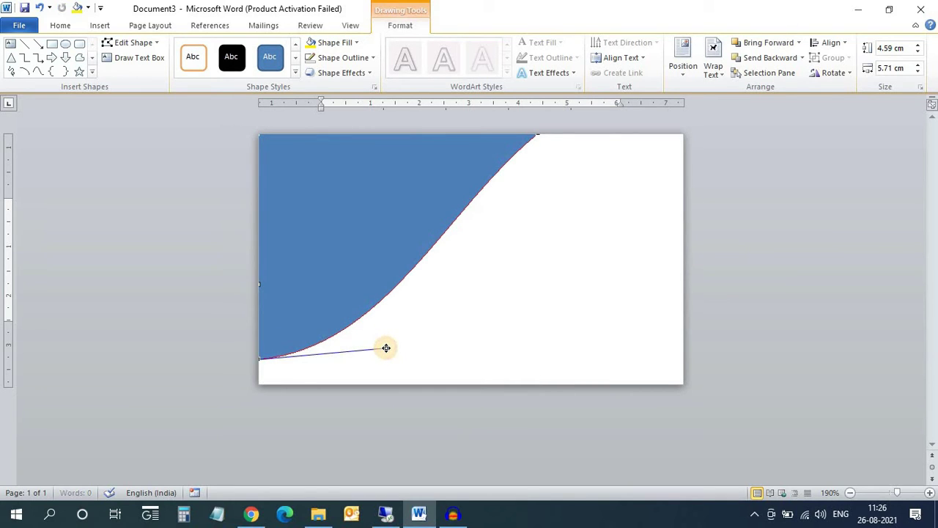
Curve the upper part of the edge into an S-shape and flatten its start along the bottom
{"action": "left_click", "coordinate": [537, 135]}
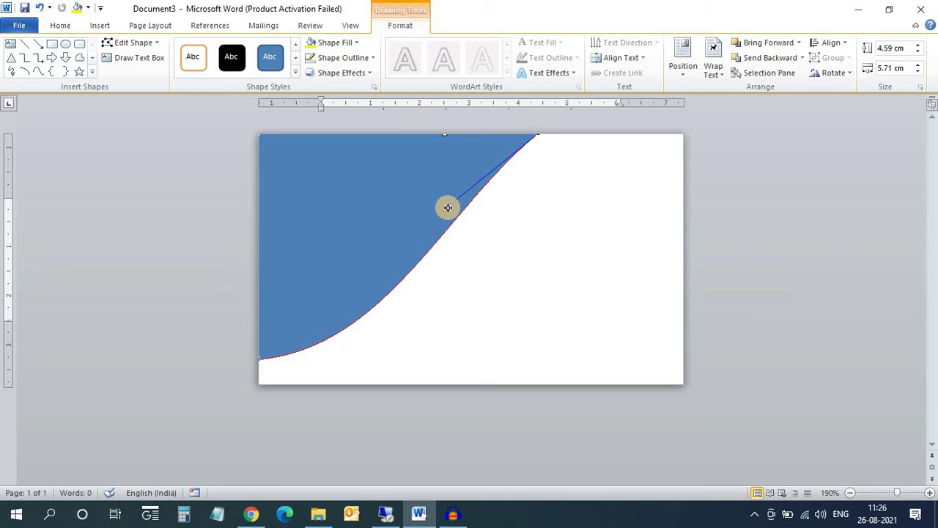
{"action": "left_click_drag", "start_coordinate": [445, 208], "coordinate": [405, 153]}
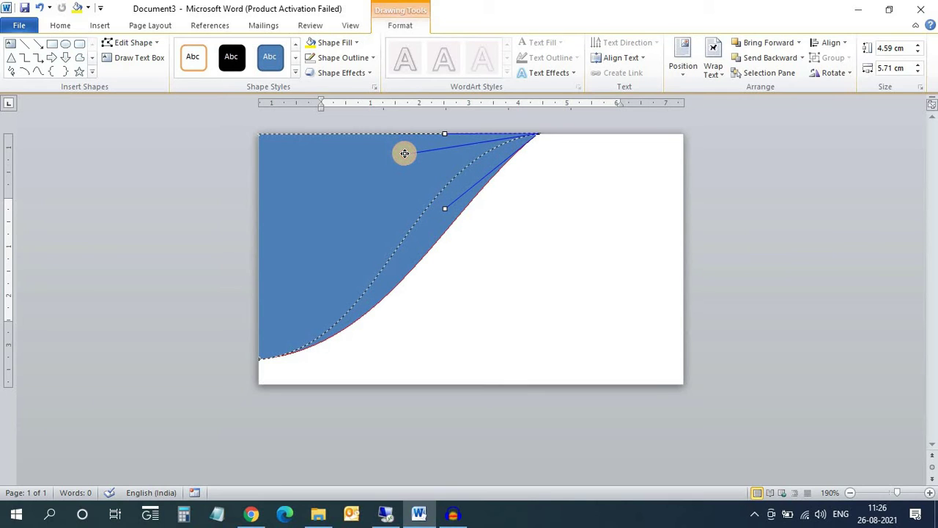
{"action": "left_click_drag", "start_coordinate": [404, 153], "coordinate": [403, 154]}
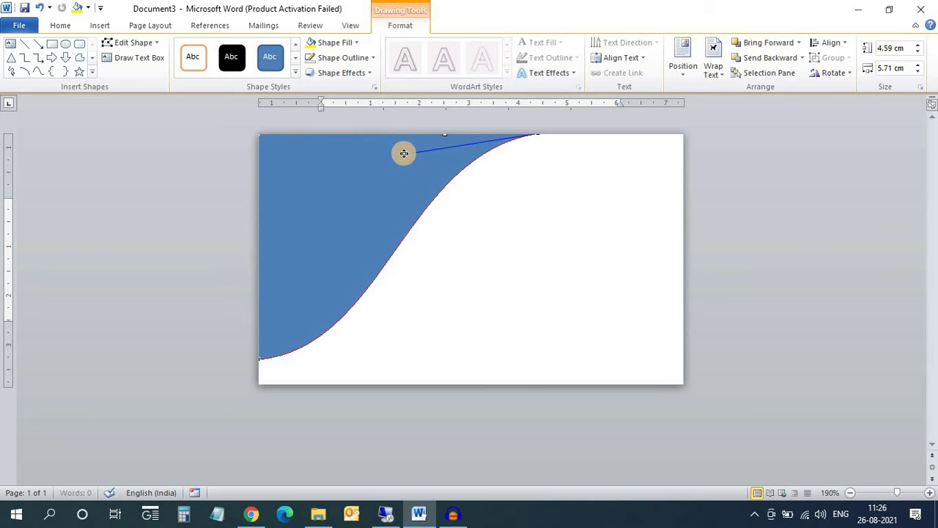
{"action": "left_click", "coordinate": [258, 357]}
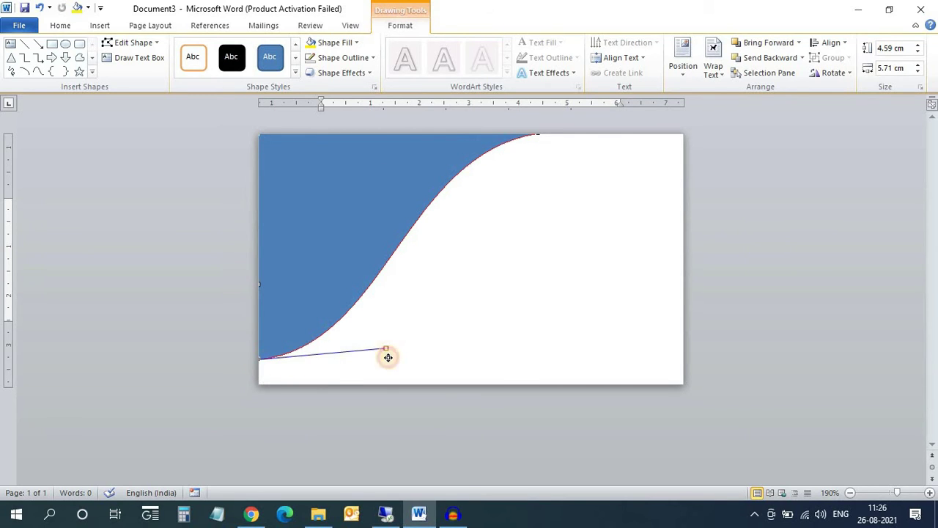
{"action": "left_click_drag", "start_coordinate": [388, 357], "coordinate": [387, 358]}
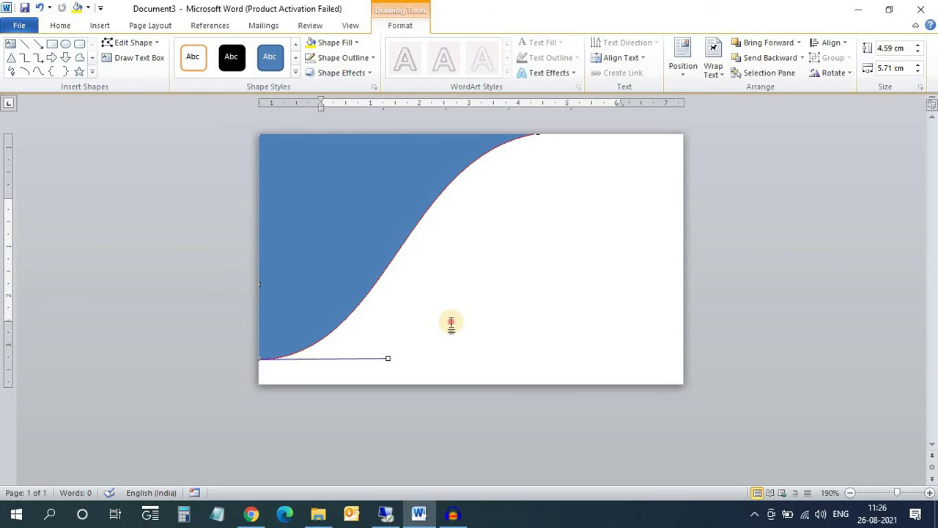
{"action": "left_click", "coordinate": [451, 323]}
{"action": "left_click", "coordinate": [366, 264]}
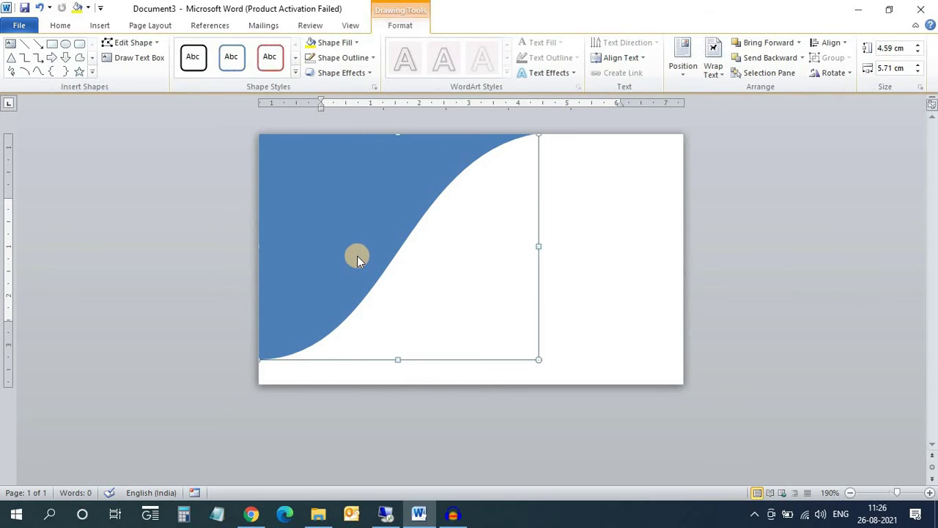
Fill the curved shape with a standard yellow
{"action": "right_click", "coordinate": [357, 256]}
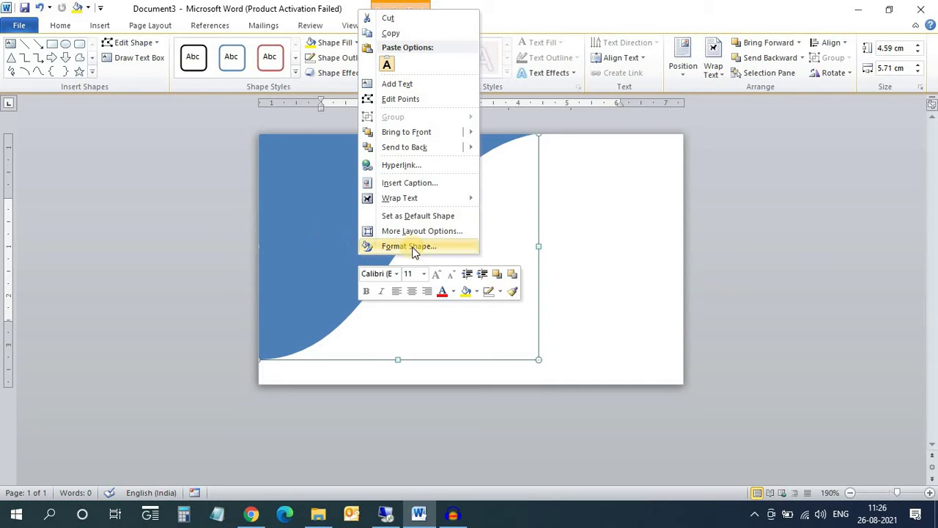
{"action": "left_click", "coordinate": [324, 239]}
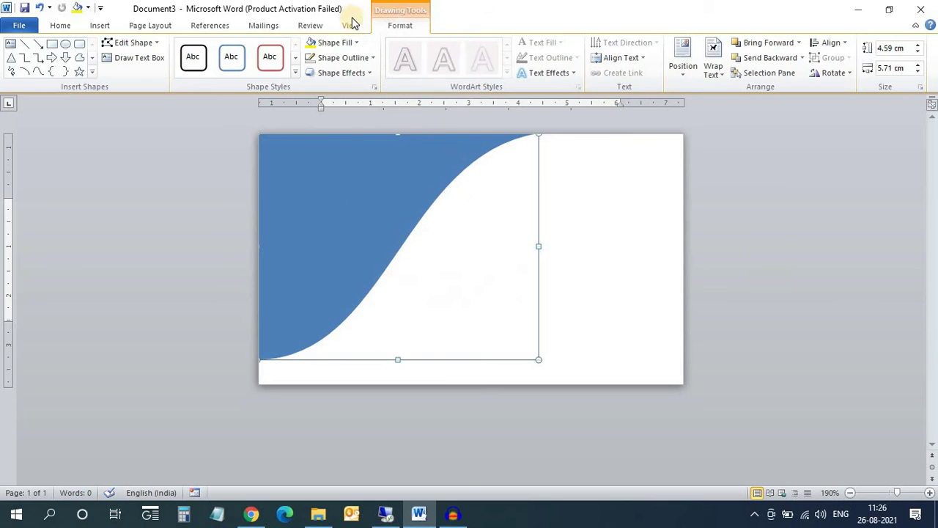
{"action": "left_click", "coordinate": [340, 43]}
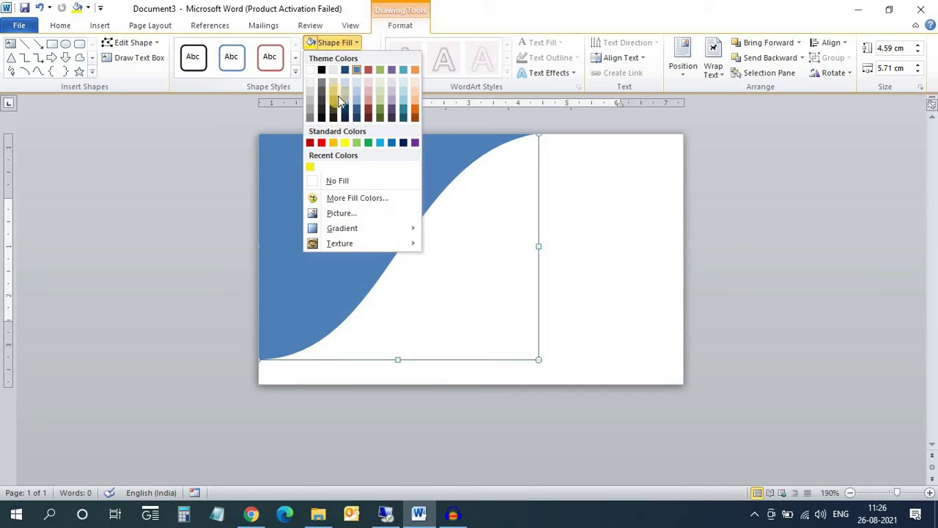
{"action": "left_click", "coordinate": [346, 142]}
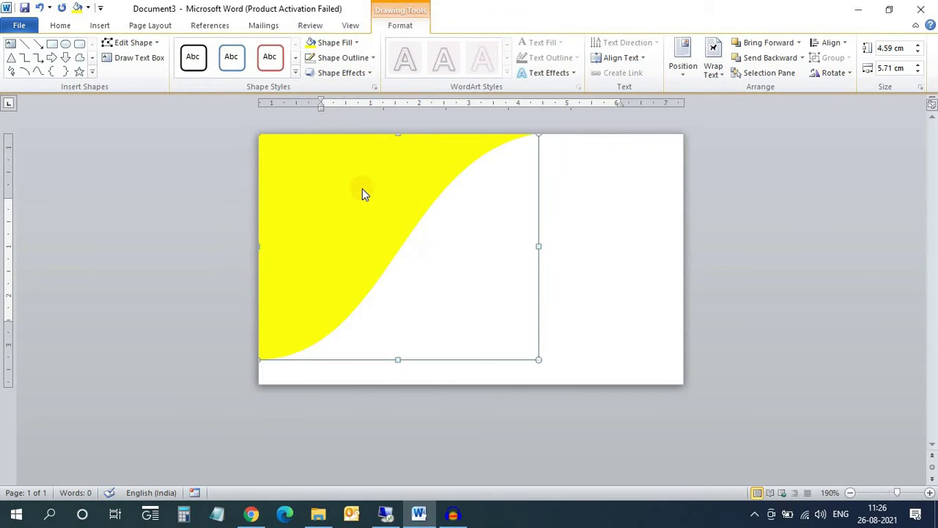
Change the fill to a custom yellow of RGB 252, 240, 4
{"action": "left_click", "coordinate": [336, 44]}
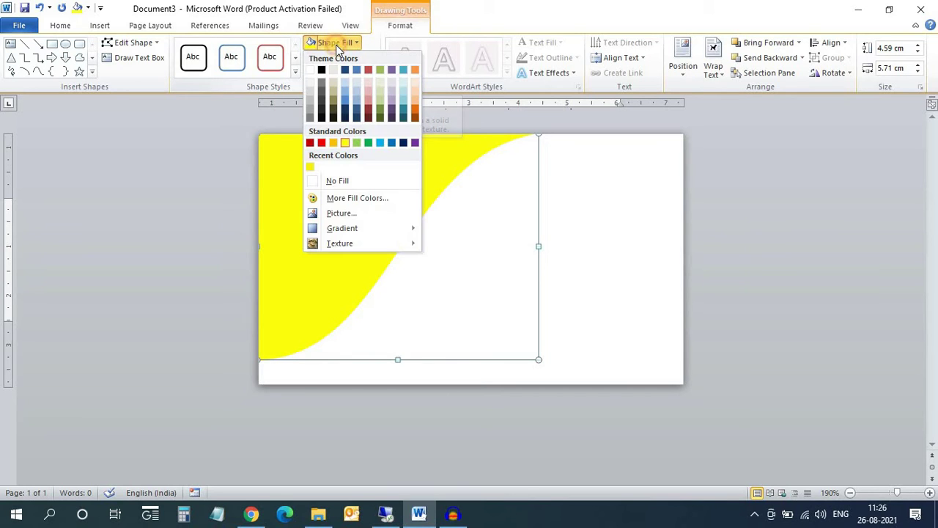
{"action": "left_click", "coordinate": [356, 201]}
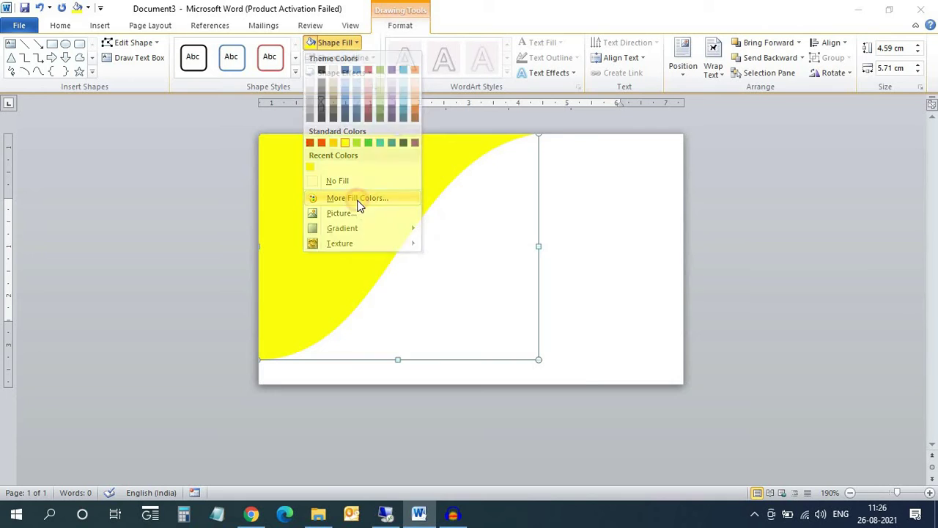
{"action": "left_click", "coordinate": [426, 135]}
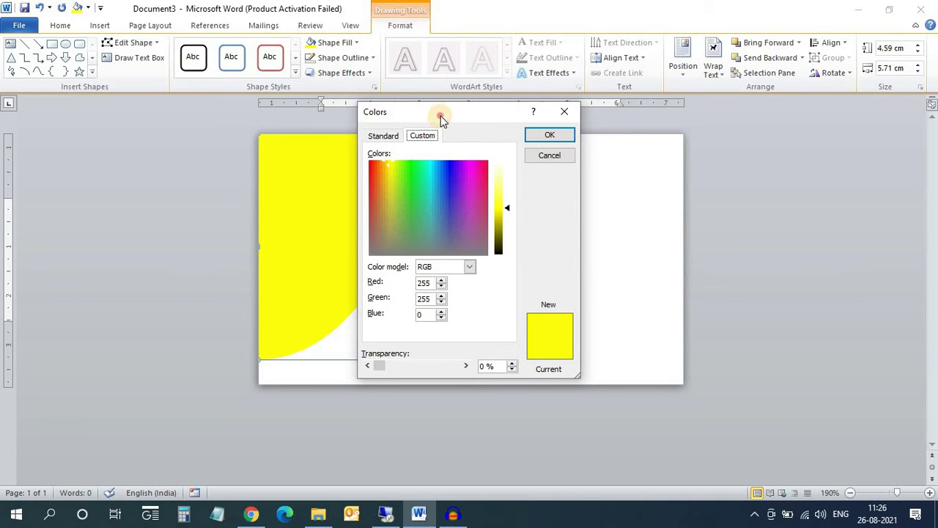
{"action": "left_click_drag", "start_coordinate": [441, 116], "coordinate": [405, 91]}
{"action": "double_click", "coordinate": [389, 259]}
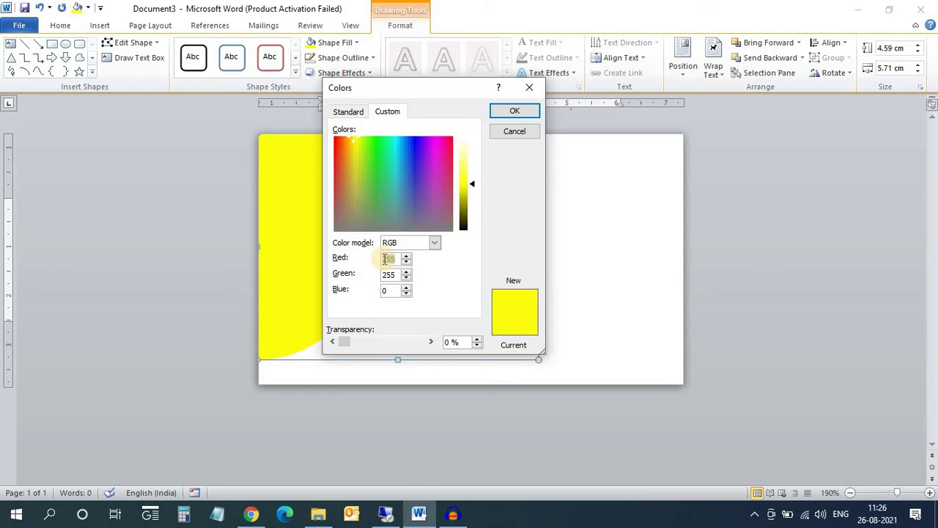
{"action": "type", "text": "252"}
{"action": "double_click", "coordinate": [387, 289]}
{"action": "double_click", "coordinate": [387, 274]}
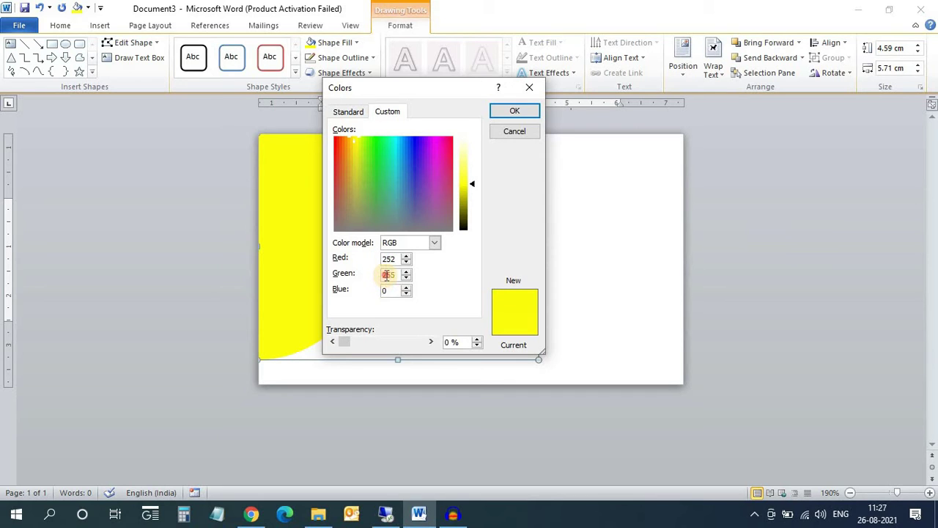
{"action": "type", "text": "240"}
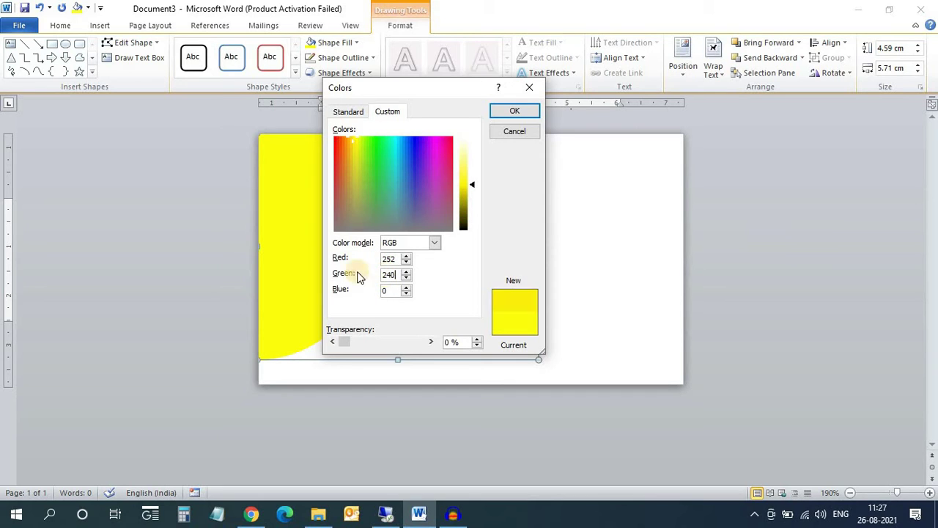
{"action": "double_click", "coordinate": [386, 291]}
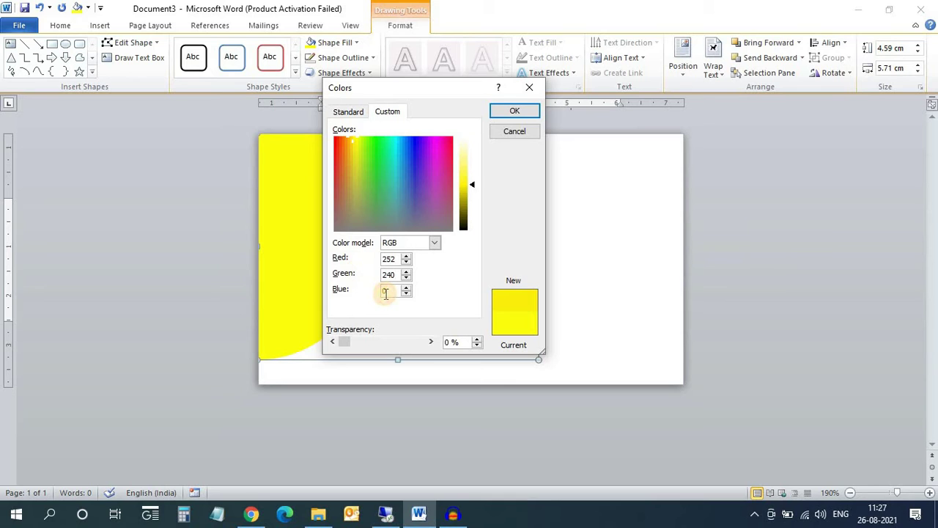
{"action": "left_click_drag", "start_coordinate": [377, 291], "coordinate": [339, 295]}
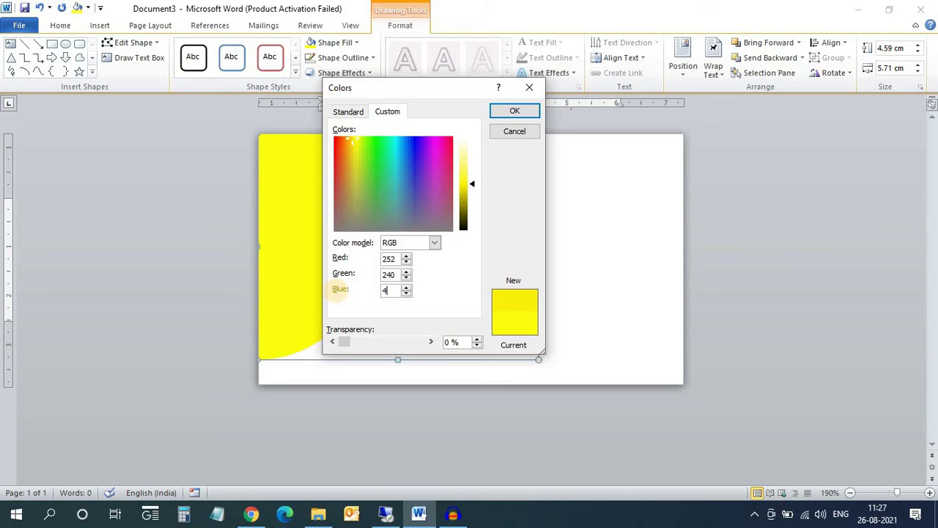
{"action": "left_click", "coordinate": [523, 113]}
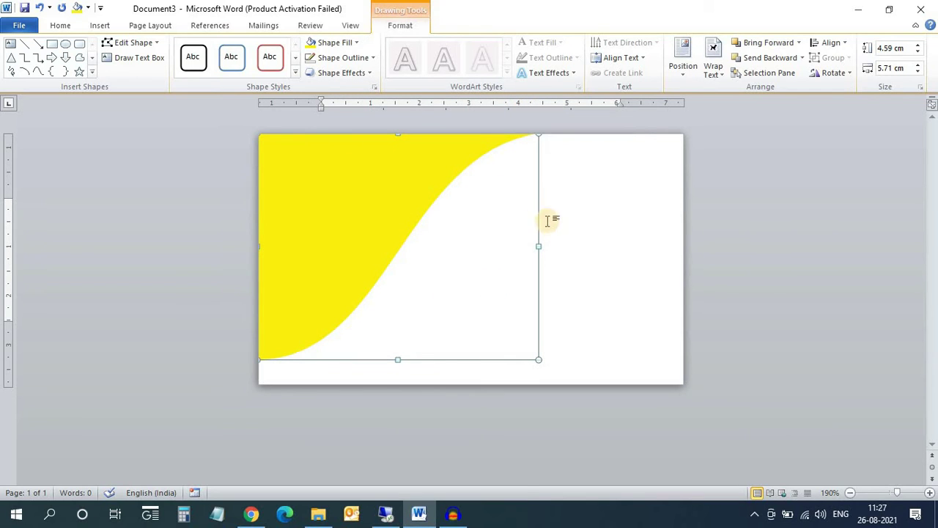
Duplicate the yellow curve, fill the copy black, send it backward, and offset it slightly up-left
{"action": "left_click", "coordinate": [482, 269]}
{"action": "left_click", "coordinate": [415, 224]}
{"action": "key", "text": "ctrl+v"}
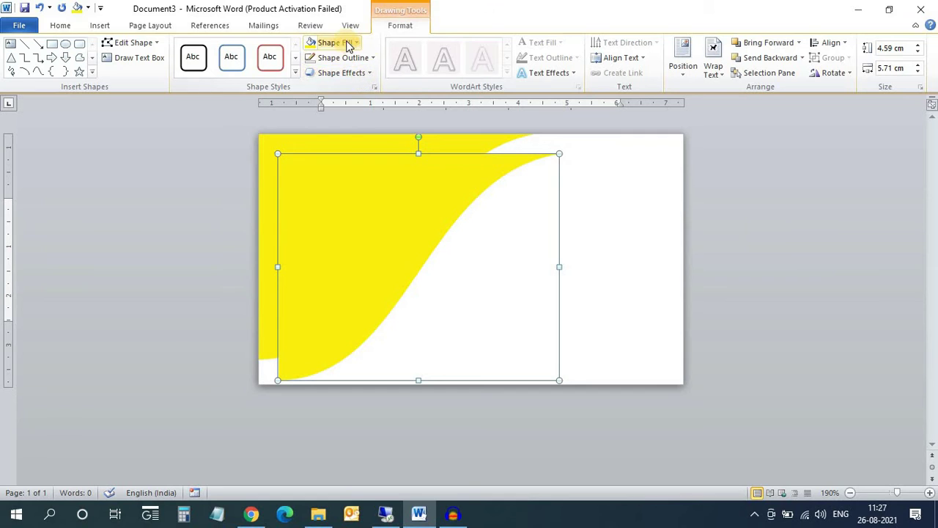
{"action": "left_click", "coordinate": [349, 44]}
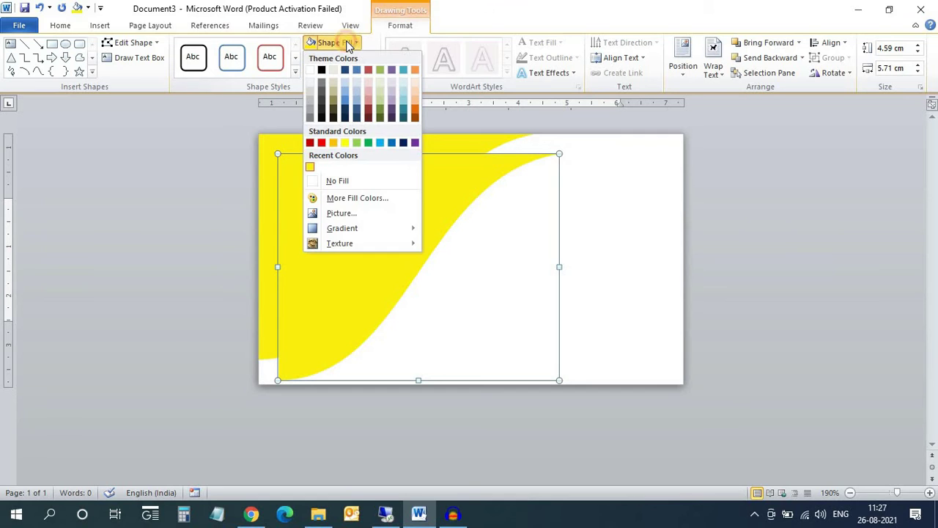
{"action": "left_click", "coordinate": [321, 70]}
{"action": "left_click_drag", "start_coordinate": [429, 203], "coordinate": [428, 183]}
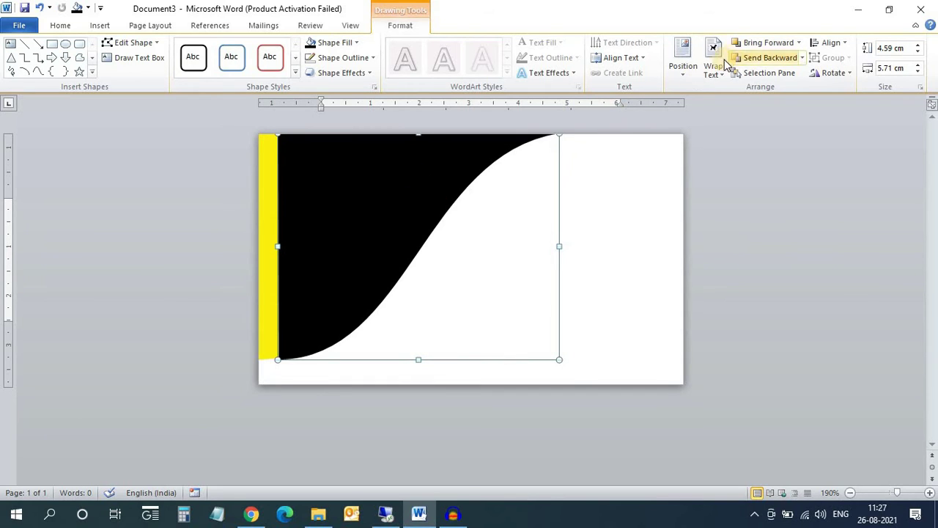
{"action": "left_click", "coordinate": [770, 59]}
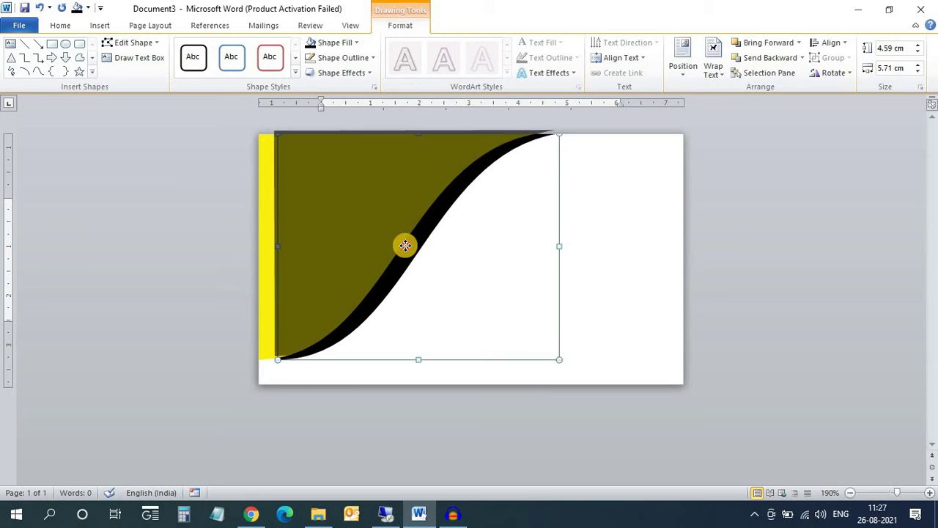
{"action": "left_click_drag", "start_coordinate": [413, 249], "coordinate": [408, 246]}
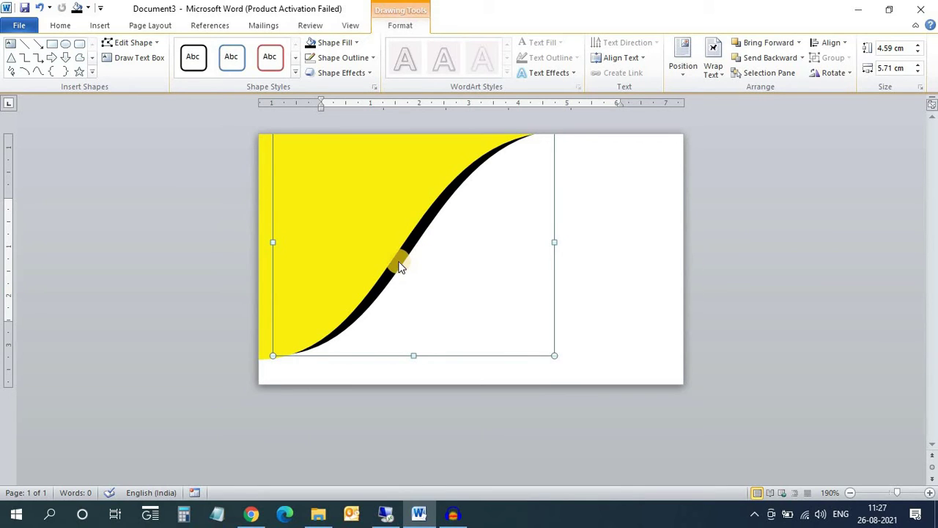
In Edit Points, drag the black curve's bottom-left point onto the card's left edge
{"action": "left_click", "coordinate": [450, 253]}
{"action": "left_click", "coordinate": [148, 42]}
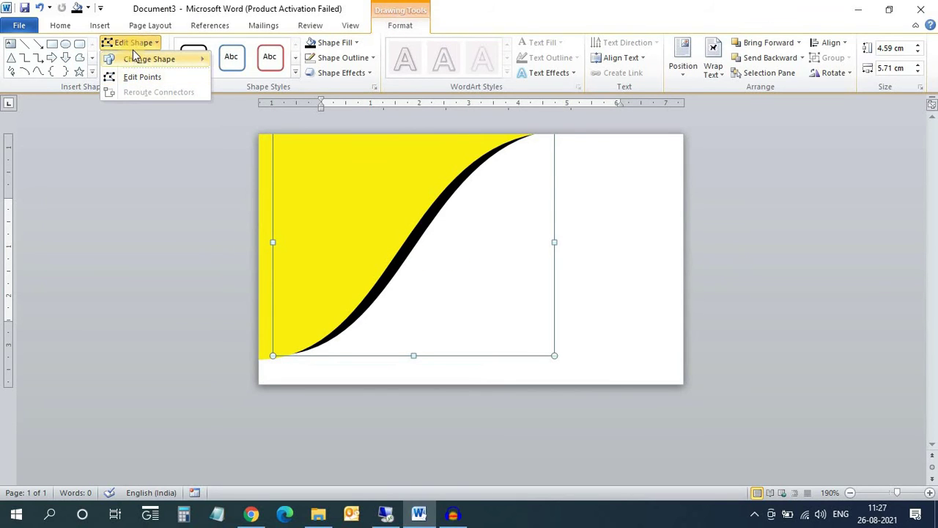
{"action": "left_click", "coordinate": [154, 77]}
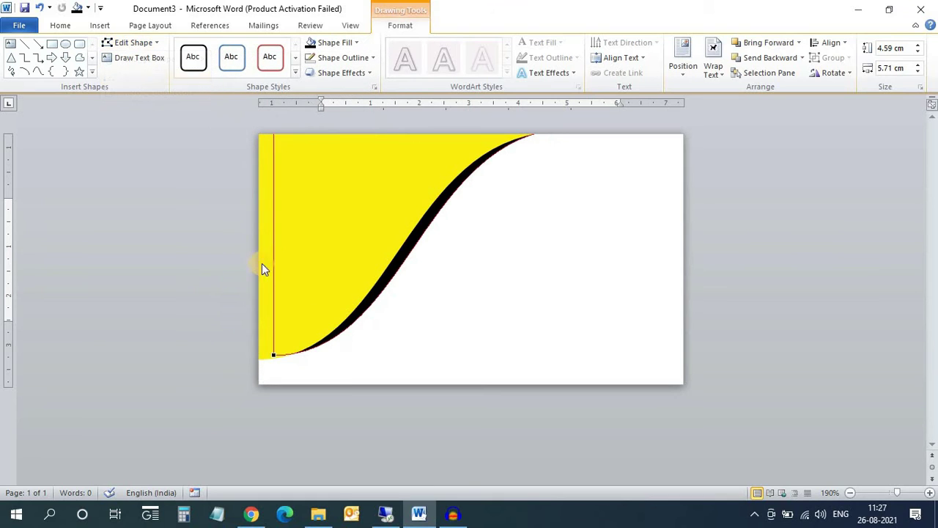
{"action": "left_click_drag", "start_coordinate": [272, 355], "coordinate": [265, 363]}
{"action": "left_click_drag", "start_coordinate": [261, 364], "coordinate": [256, 364]}
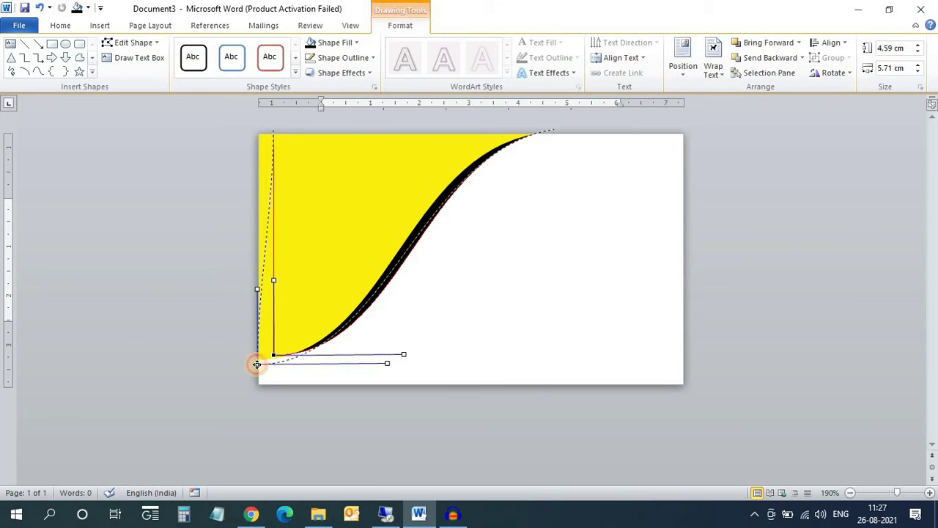
{"action": "left_click_drag", "start_coordinate": [257, 364], "coordinate": [258, 365]}
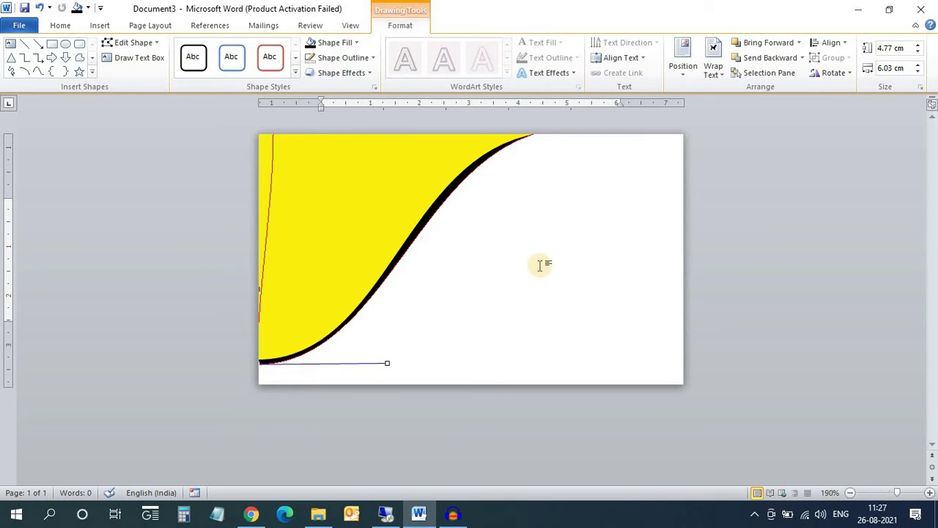
{"action": "left_click", "coordinate": [600, 287]}
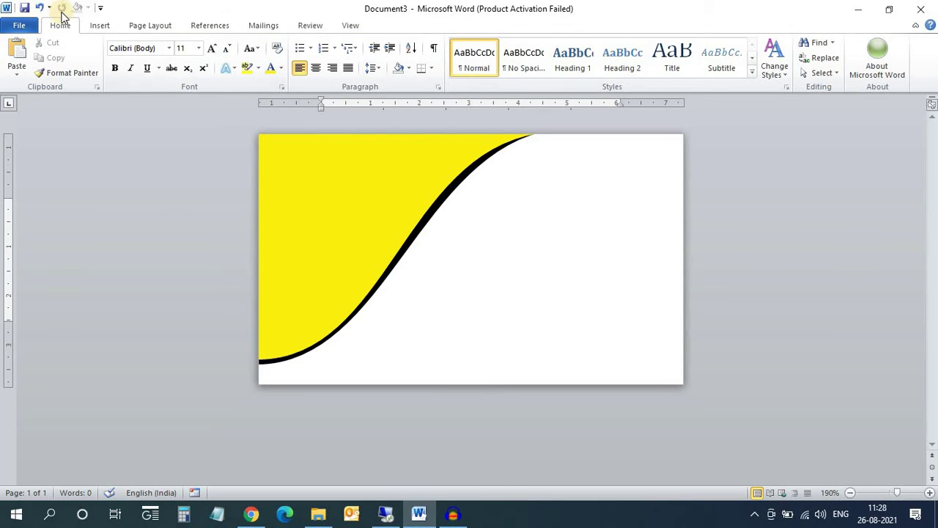
{"action": "left_click", "coordinate": [97, 28]}
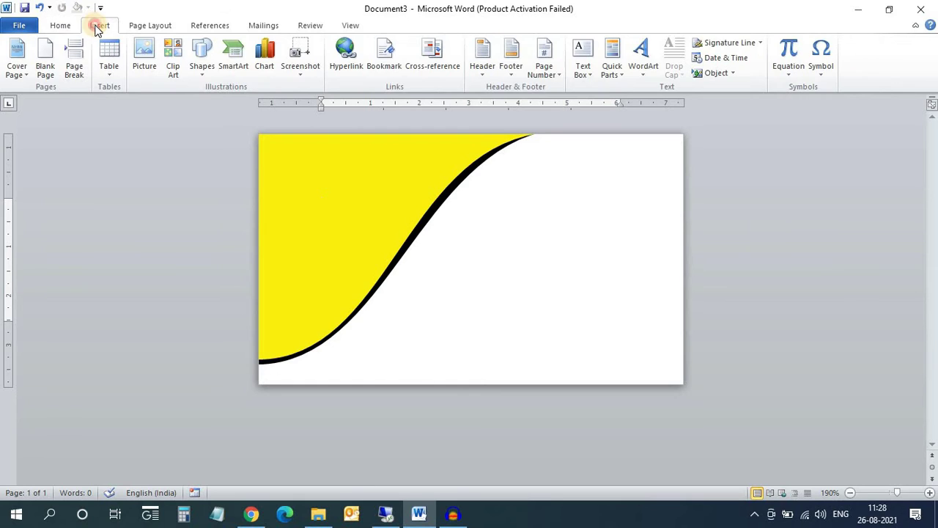
{"action": "left_click", "coordinate": [350, 26]}
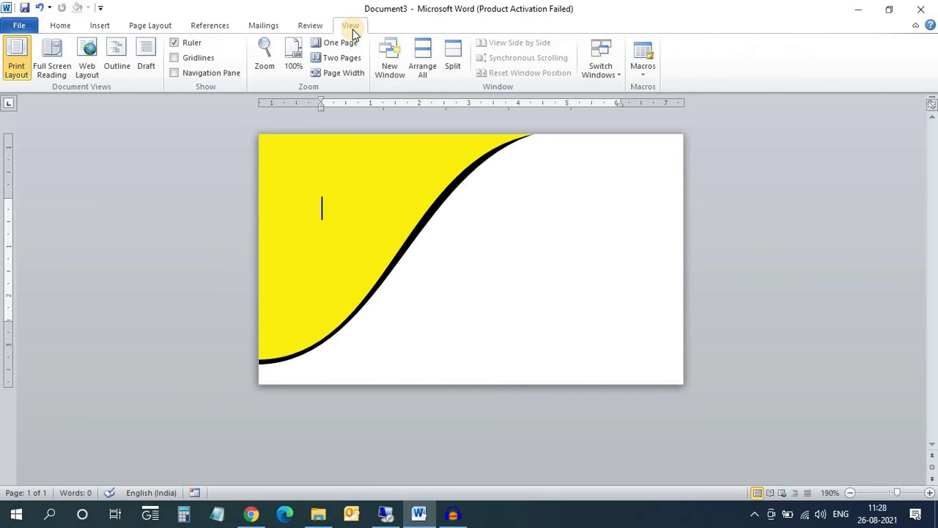
{"action": "left_click", "coordinate": [406, 249]}
Adjust the black curve's bottom-left tangent handle to smooth the bottom of the band
{"action": "left_click", "coordinate": [440, 268]}
{"action": "left_click", "coordinate": [433, 224]}
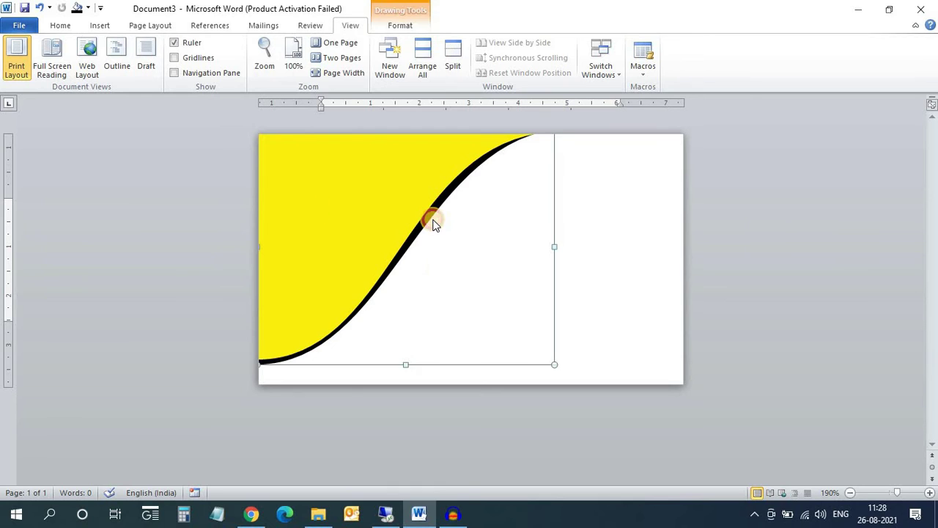
{"action": "left_click", "coordinate": [411, 27]}
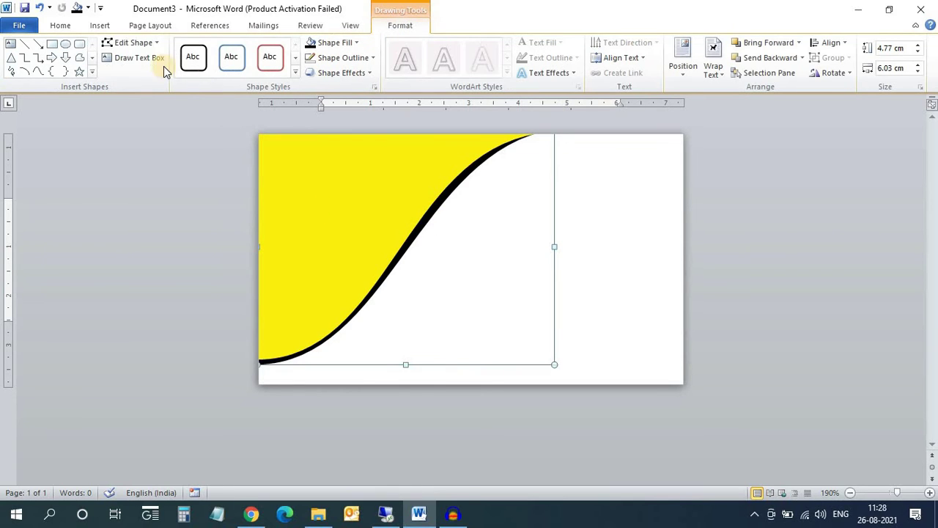
{"action": "left_click", "coordinate": [139, 42]}
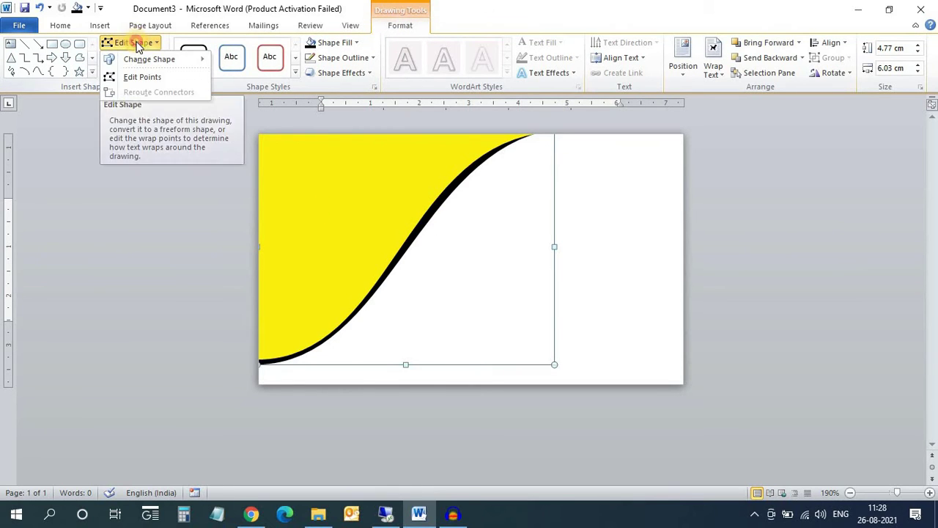
{"action": "left_click", "coordinate": [142, 75]}
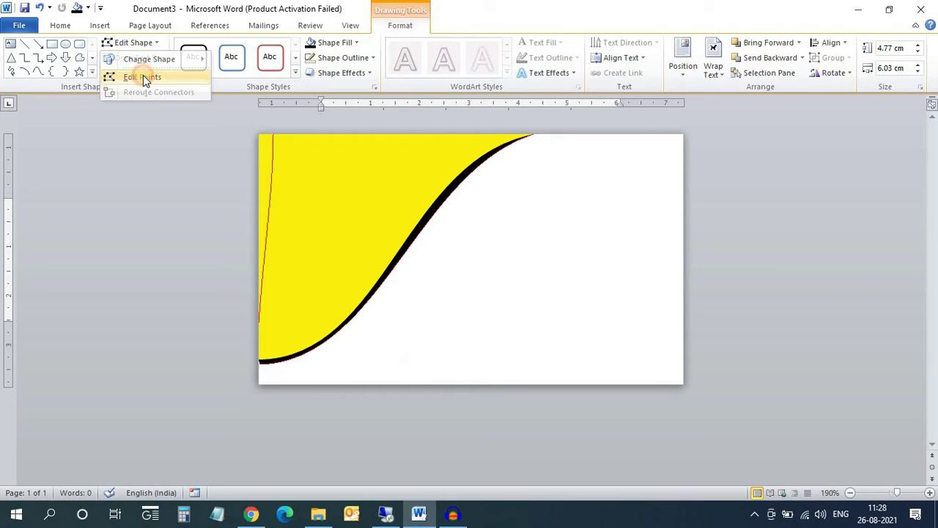
{"action": "left_click", "coordinate": [259, 362]}
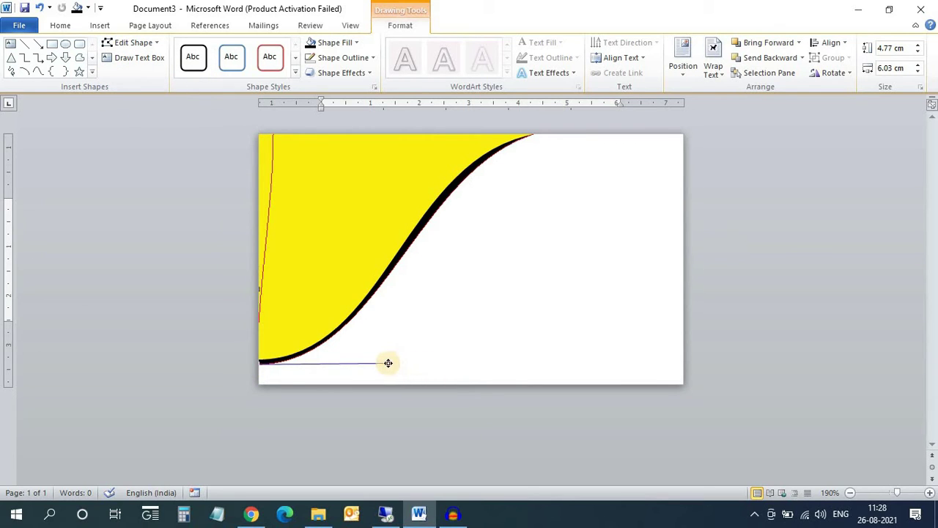
{"action": "left_click_drag", "start_coordinate": [393, 374], "coordinate": [393, 375]}
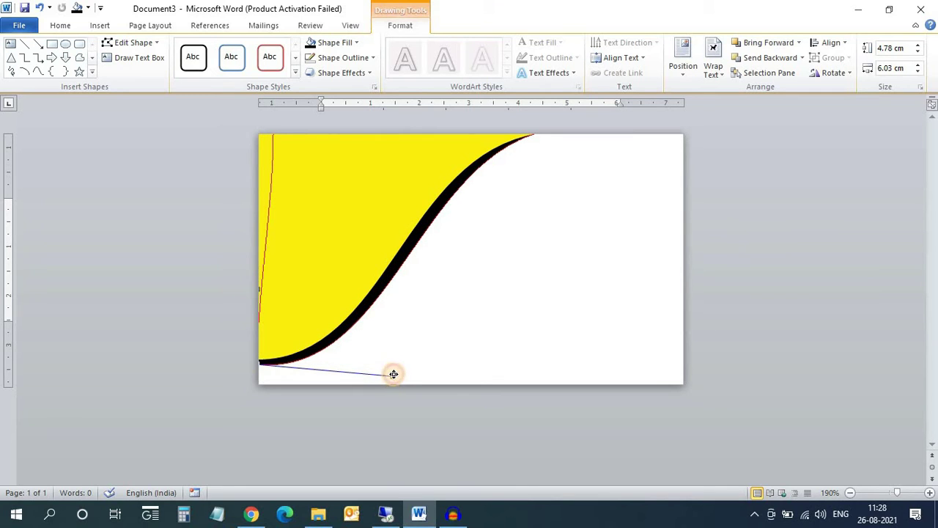
{"action": "left_click_drag", "start_coordinate": [395, 377], "coordinate": [391, 372]}
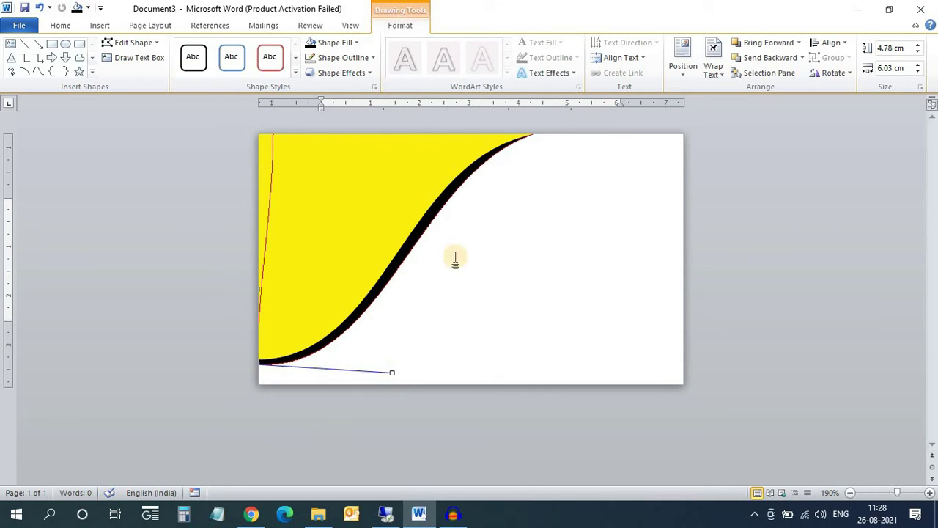
{"action": "left_click", "coordinate": [537, 134]}
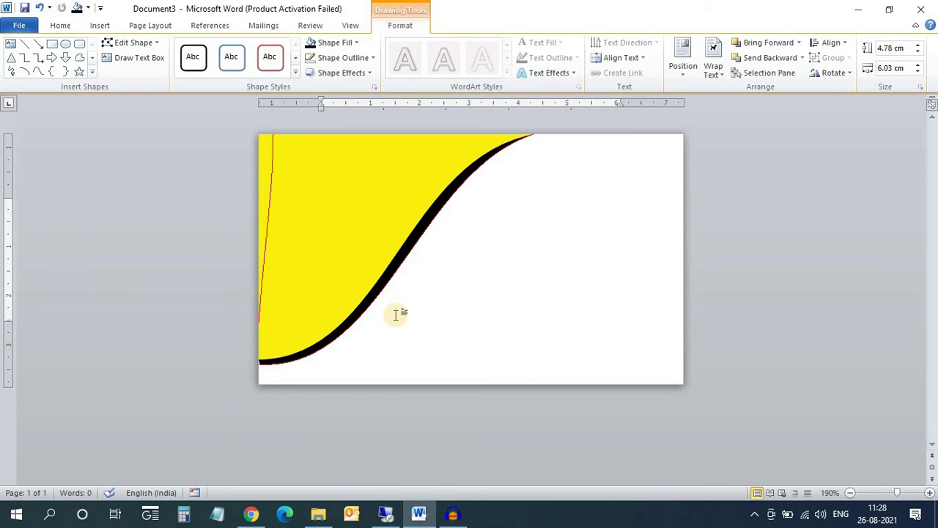
{"action": "left_click", "coordinate": [417, 328]}
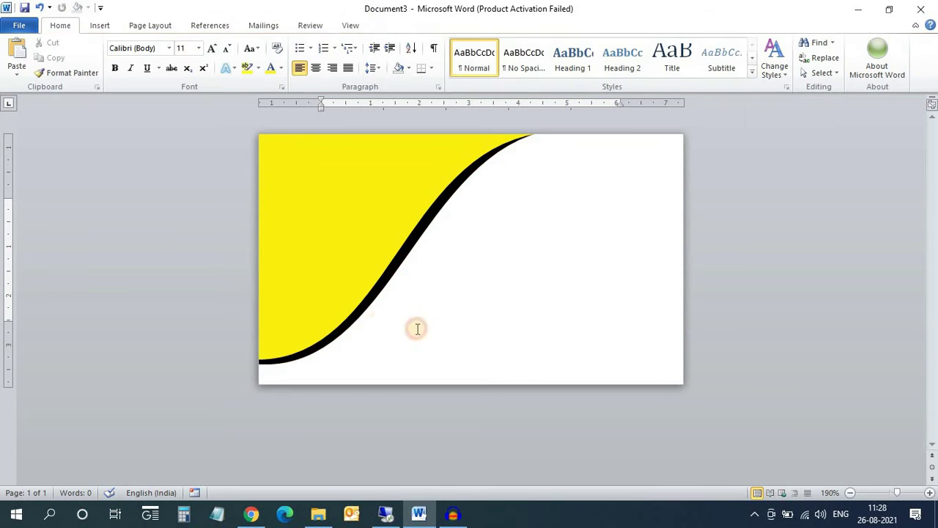
{"action": "left_click", "coordinate": [413, 251]}
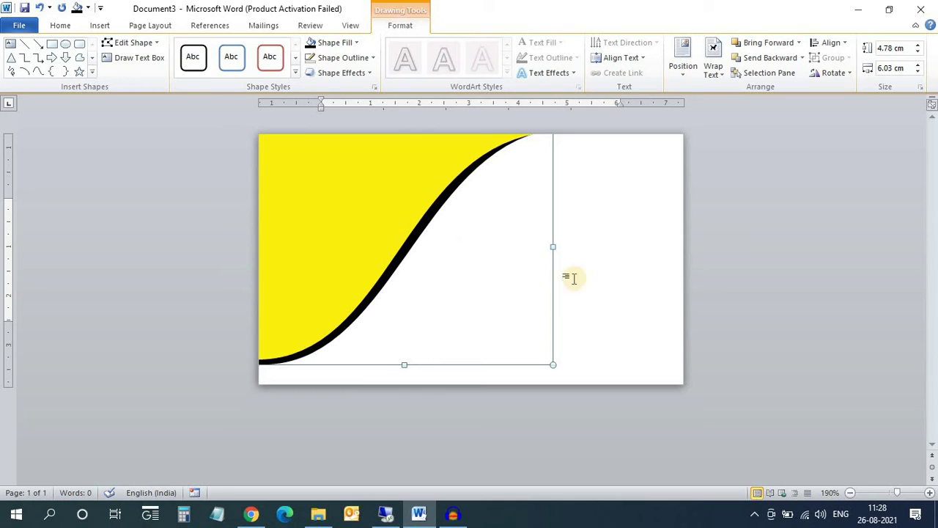
{"action": "left_click", "coordinate": [605, 284]}
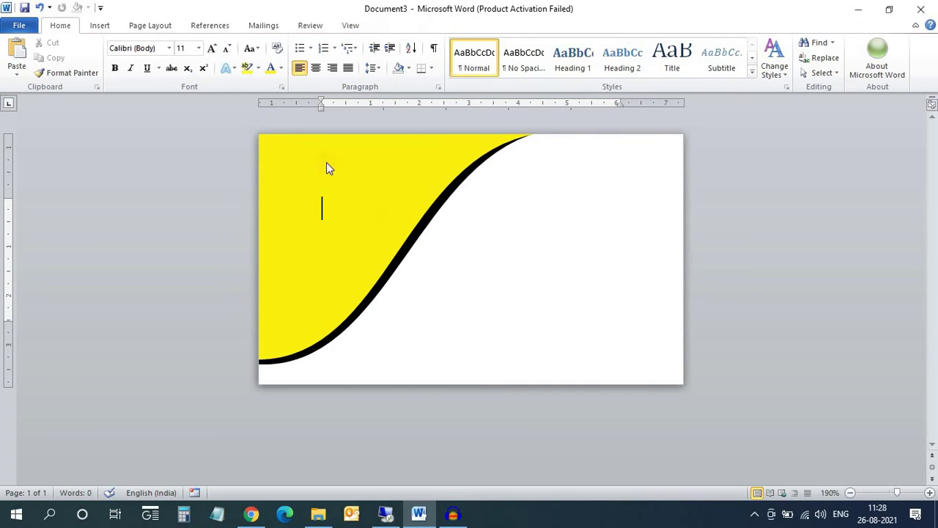
Draw a thin freeform wedge from the card's top edge to the black curve, with no outline
{"action": "left_click", "coordinate": [101, 26]}
{"action": "left_click", "coordinate": [203, 63]}
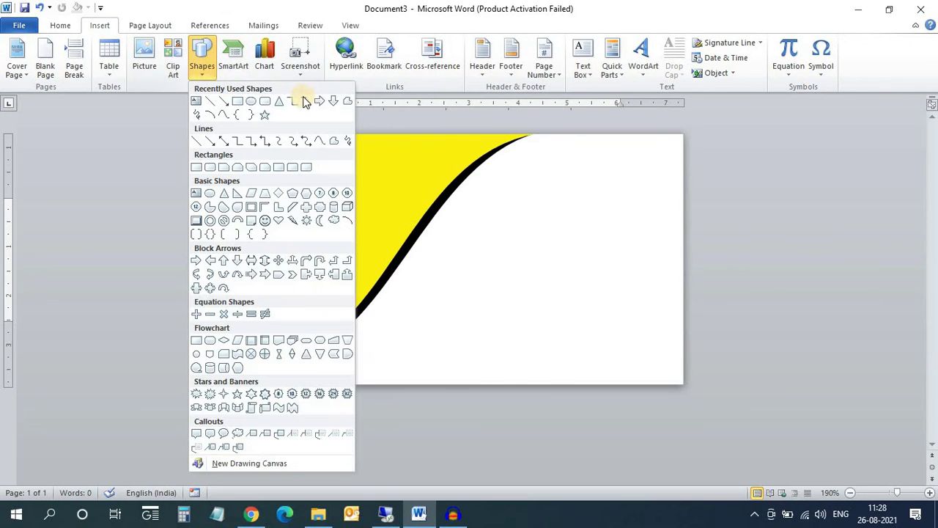
{"action": "left_click", "coordinate": [348, 101]}
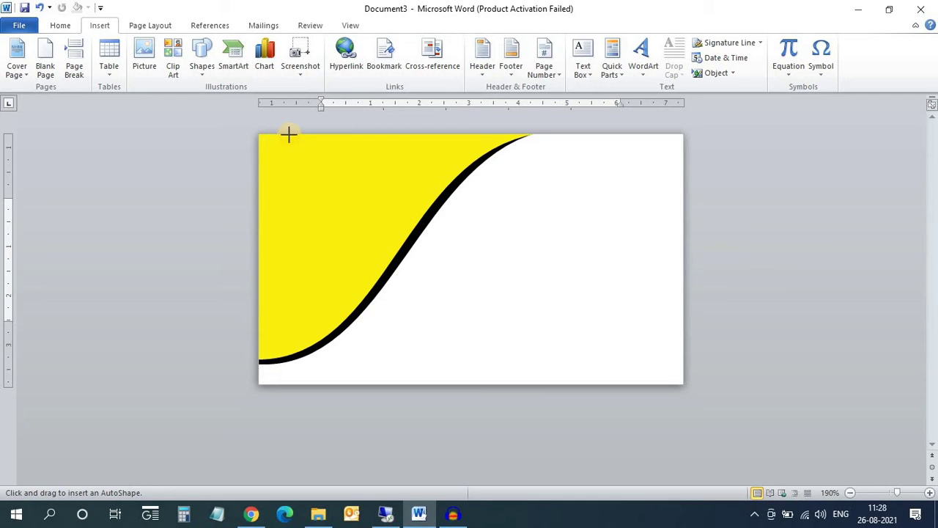
{"action": "mouse_move", "coordinate": [288, 134]}
{"action": "left_mouse_down"}
{"action": "mouse_move", "coordinate": [414, 229]}
{"action": "mouse_move", "coordinate": [423, 218]}
{"action": "left_mouse_up"}
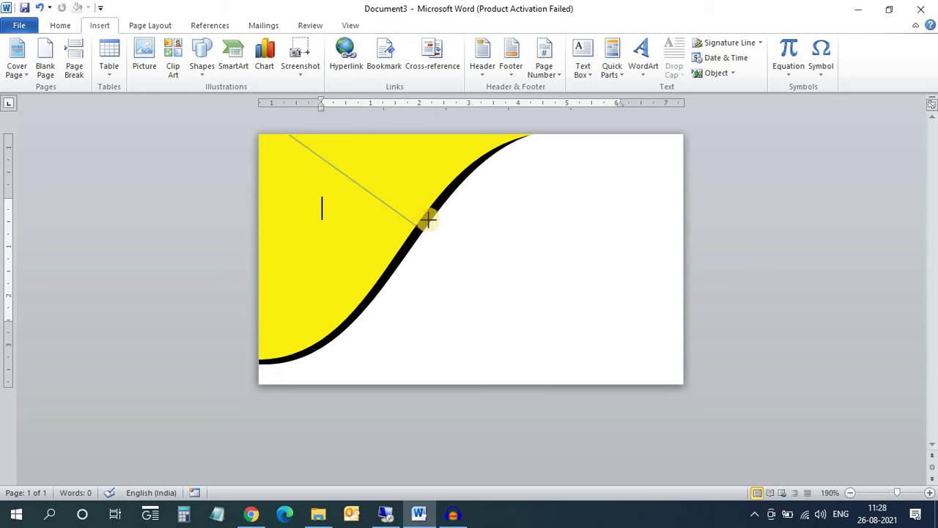
{"action": "left_click", "coordinate": [426, 218]}
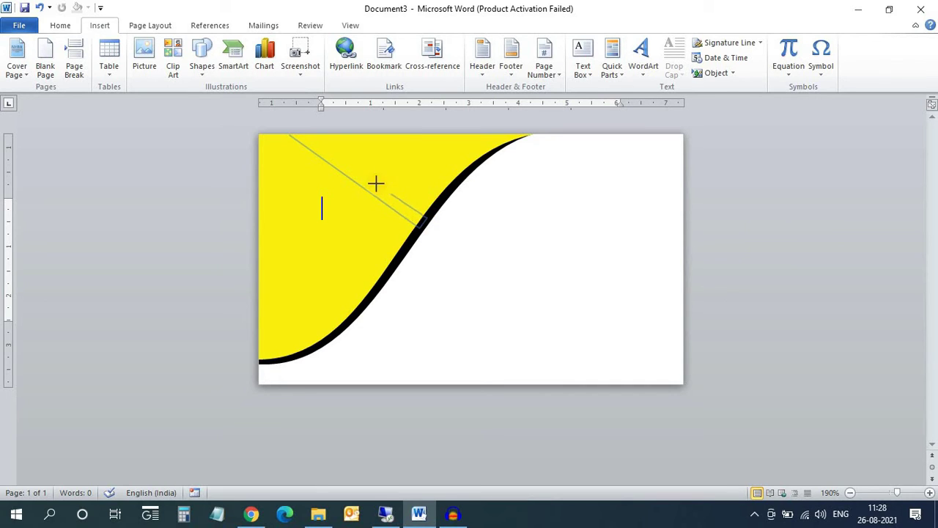
{"action": "left_click", "coordinate": [290, 133]}
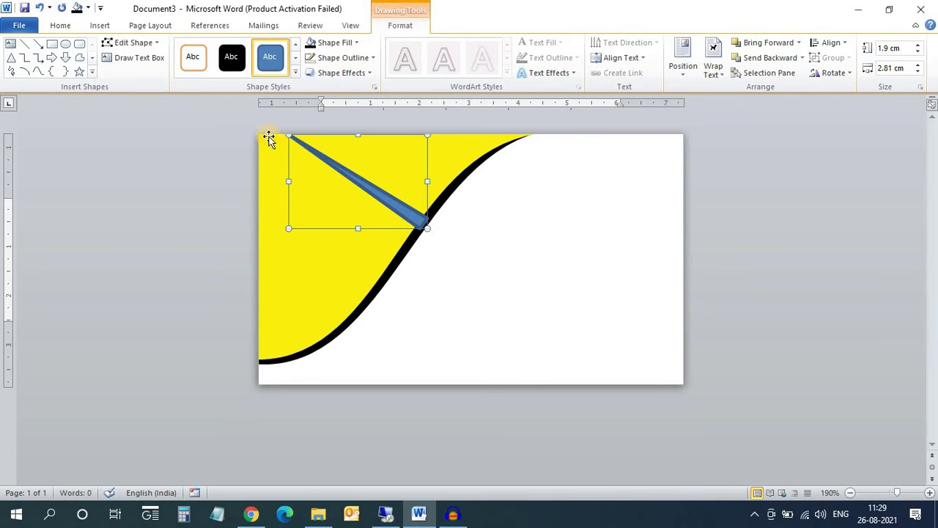
{"action": "left_click", "coordinate": [347, 59]}
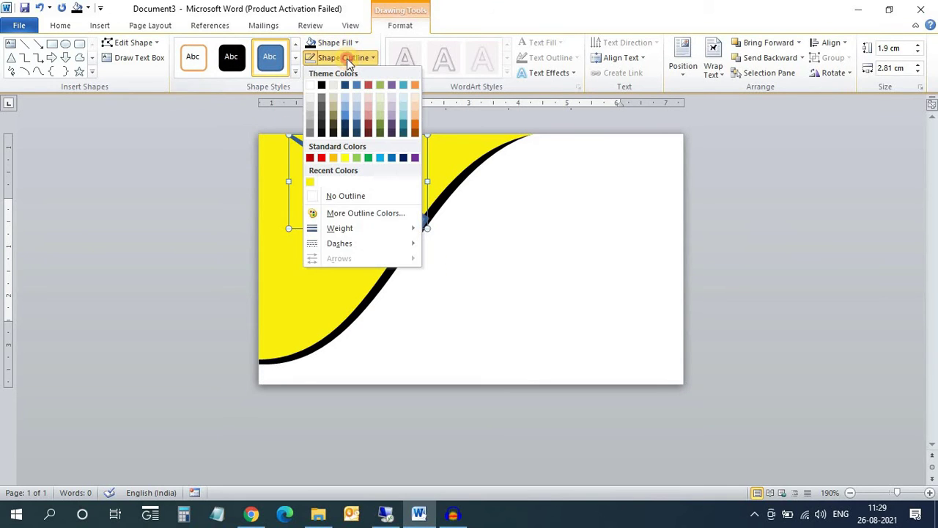
{"action": "left_click", "coordinate": [355, 196]}
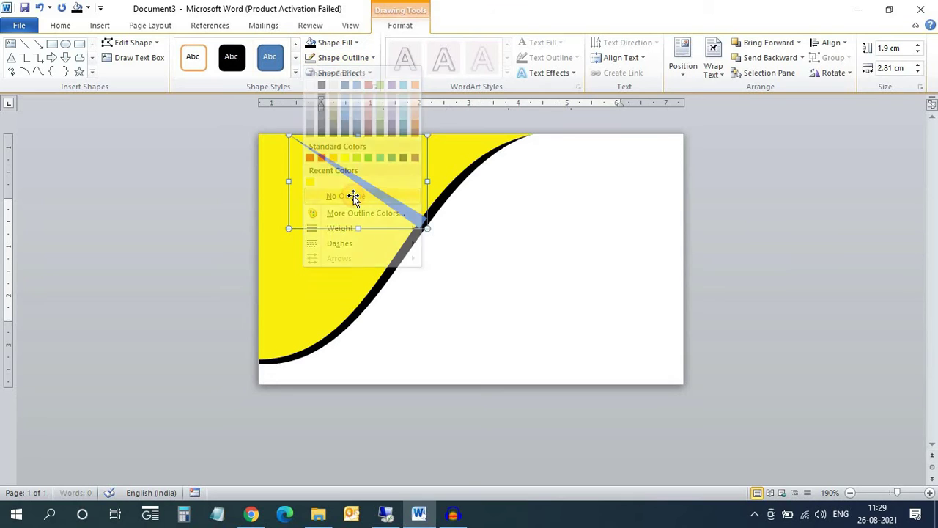
In Edit Points, curve the wedge's upper edge and bend its lower edge slightly
{"action": "left_click", "coordinate": [133, 44]}
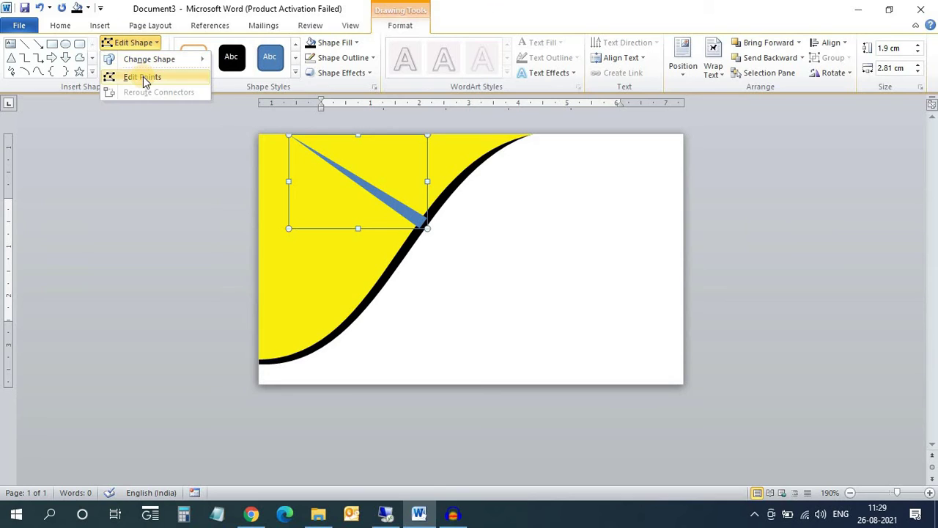
{"action": "left_click", "coordinate": [143, 76]}
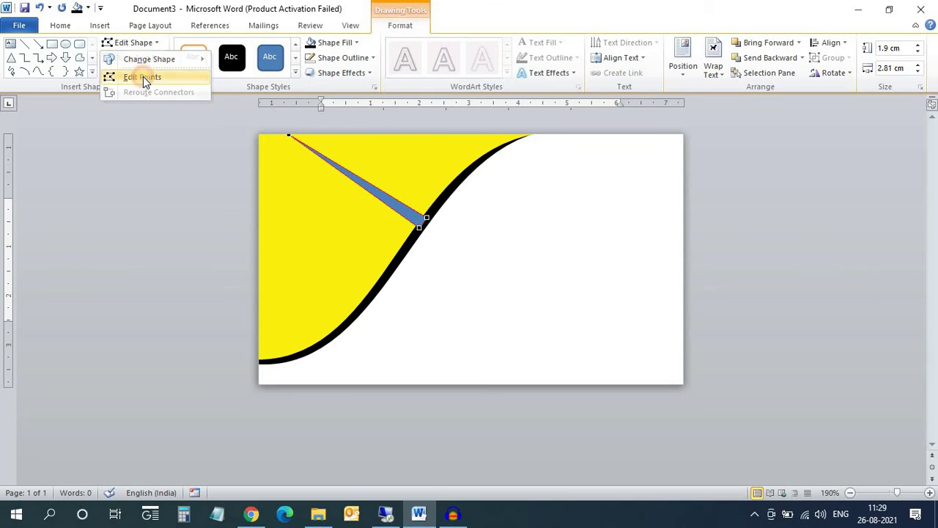
{"action": "left_click", "coordinate": [289, 135]}
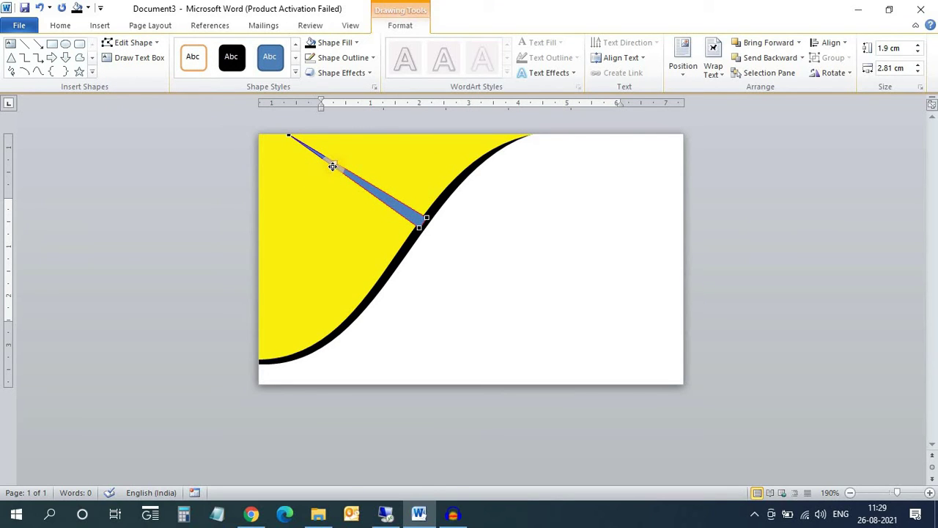
{"action": "left_click_drag", "start_coordinate": [333, 166], "coordinate": [313, 183]}
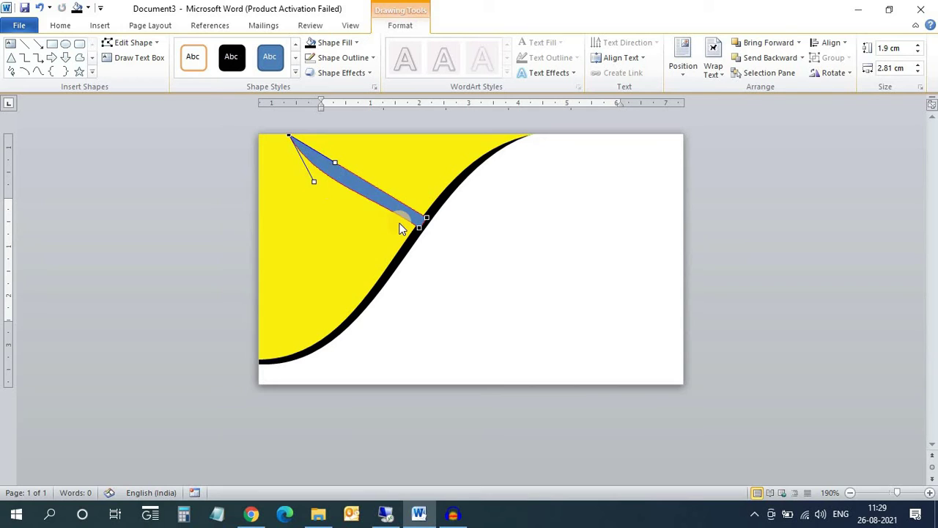
{"action": "left_click", "coordinate": [420, 228]}
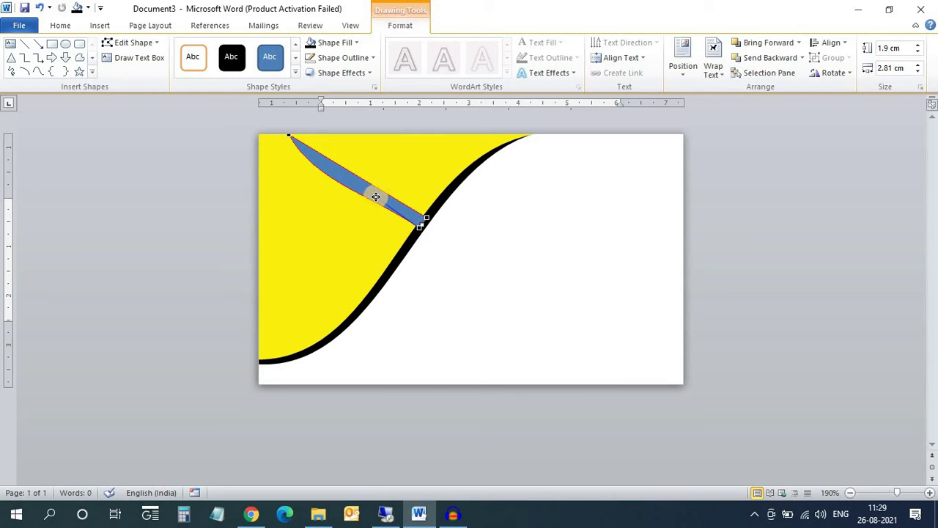
{"action": "left_click_drag", "start_coordinate": [376, 197], "coordinate": [371, 204]}
Refine the wedge's top curve and middle bend into a tapering arc
{"action": "left_click", "coordinate": [298, 139]}
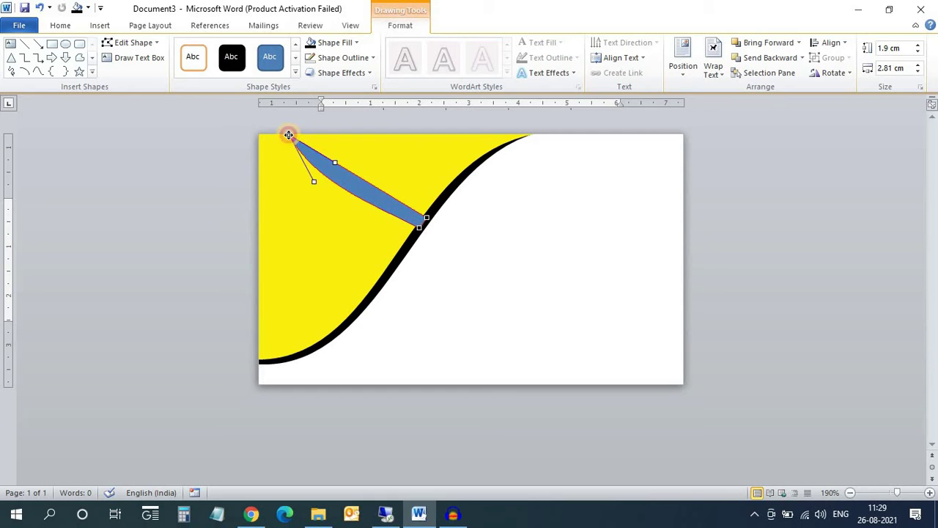
{"action": "left_click_drag", "start_coordinate": [335, 161], "coordinate": [327, 169]}
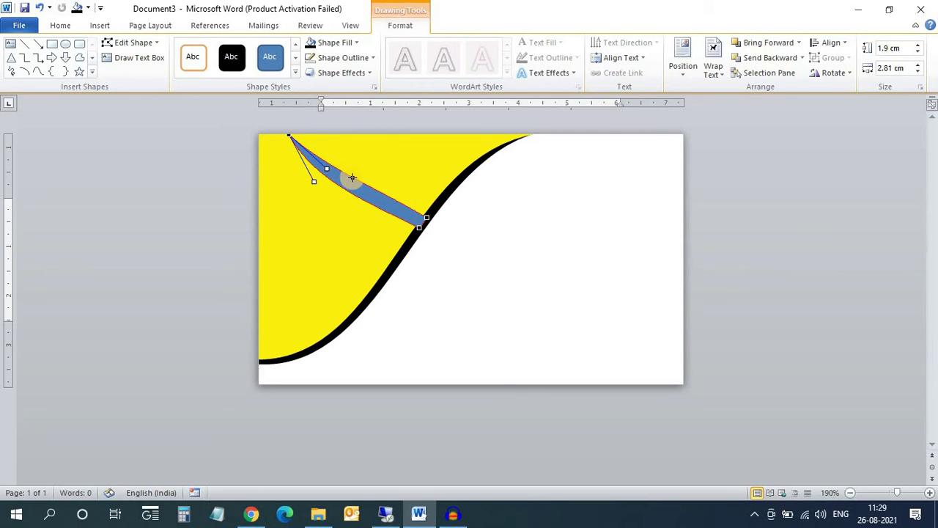
{"action": "left_click", "coordinate": [429, 214]}
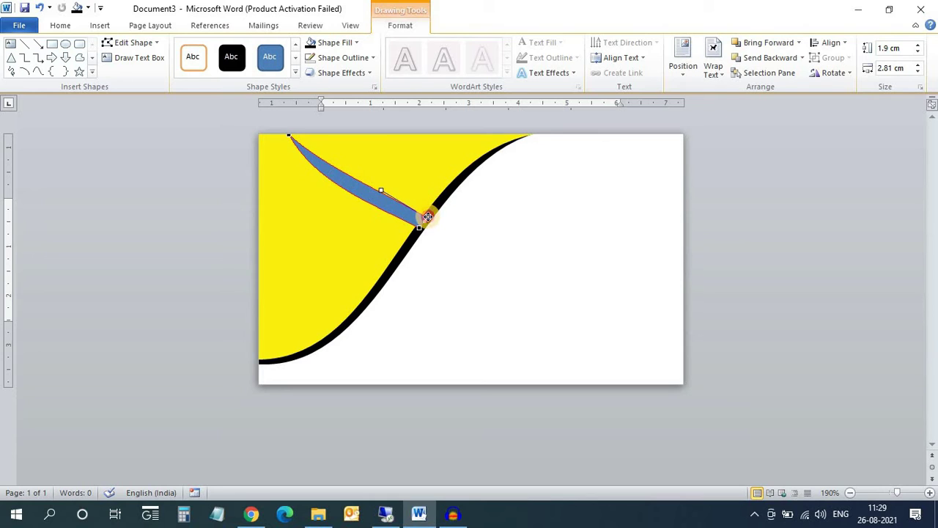
{"action": "left_click_drag", "start_coordinate": [380, 191], "coordinate": [379, 199]}
{"action": "left_click_drag", "start_coordinate": [378, 203], "coordinate": [380, 201]}
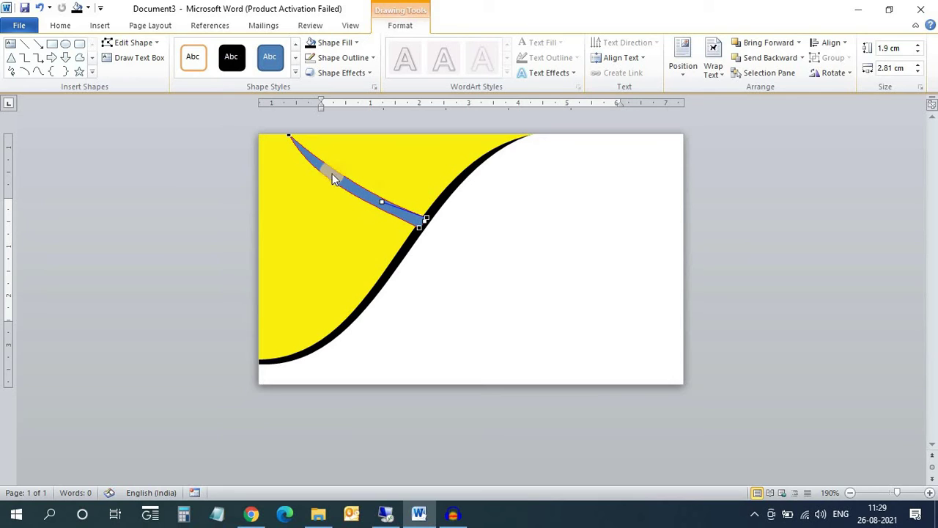
{"action": "left_click", "coordinate": [290, 135]}
{"action": "left_click_drag", "start_coordinate": [330, 163], "coordinate": [323, 172]}
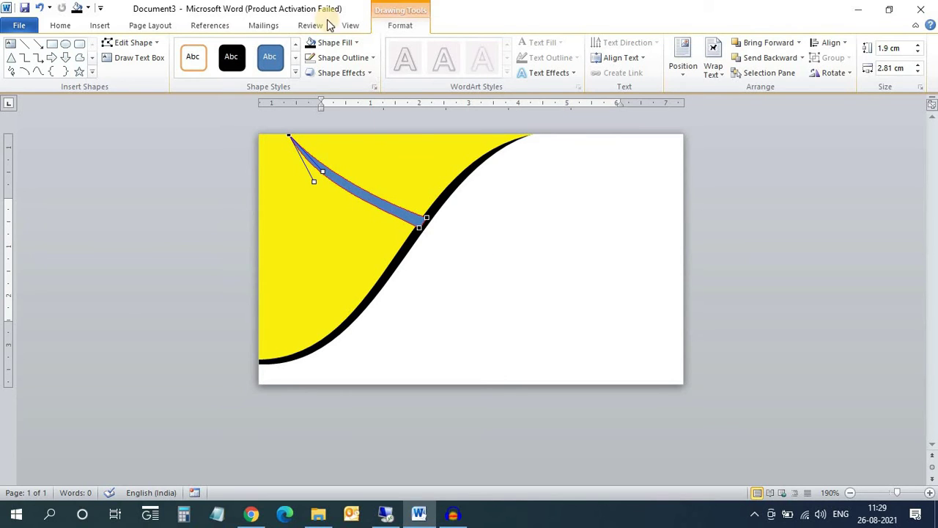
Fill the arc solid black
{"action": "left_click", "coordinate": [324, 41]}
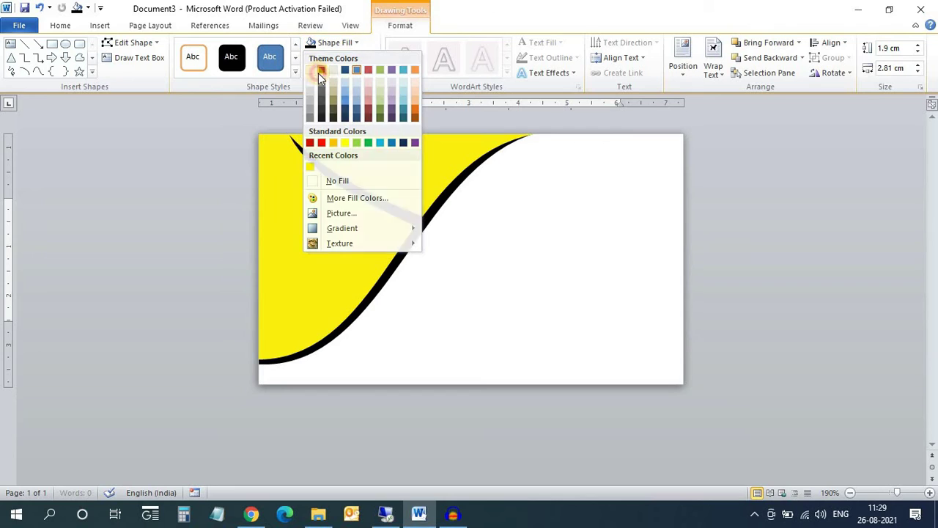
{"action": "left_click", "coordinate": [478, 224]}
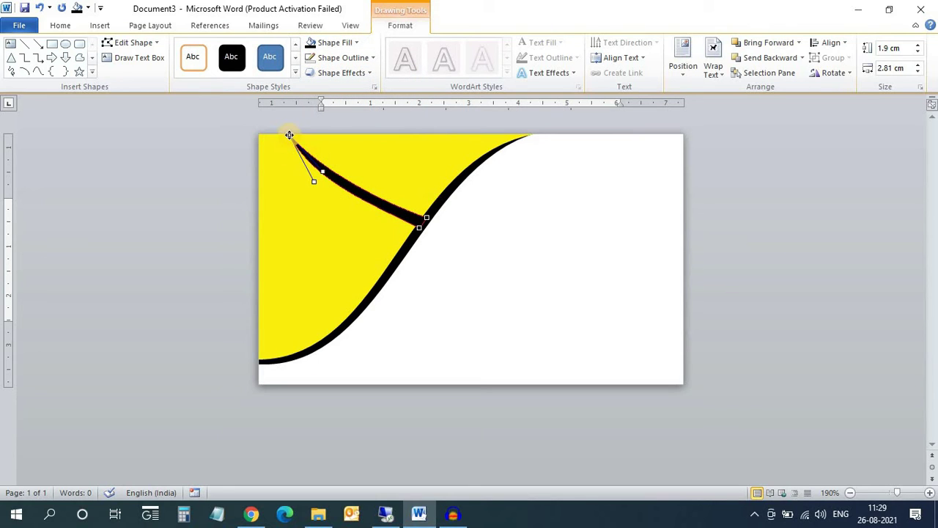
{"action": "left_click_drag", "start_coordinate": [289, 135], "coordinate": [287, 134]}
{"action": "left_click", "coordinate": [501, 224]}
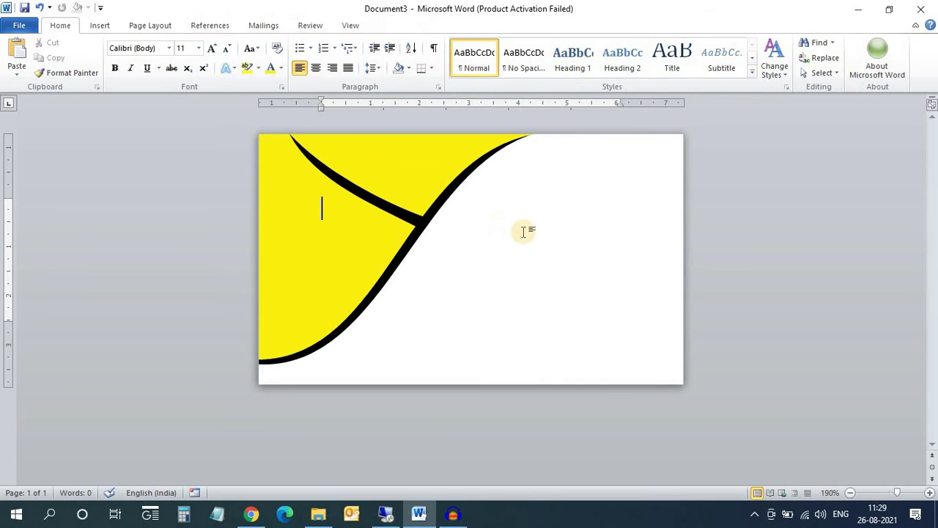
Smooth the black arc's upper and middle curves so it flows into the main curve
{"action": "left_click", "coordinate": [393, 208]}
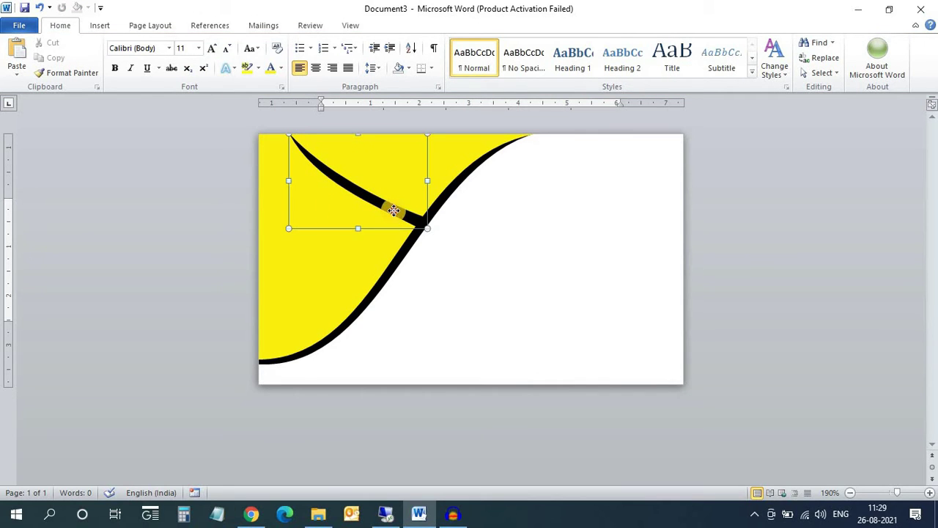
{"action": "left_click", "coordinate": [135, 43]}
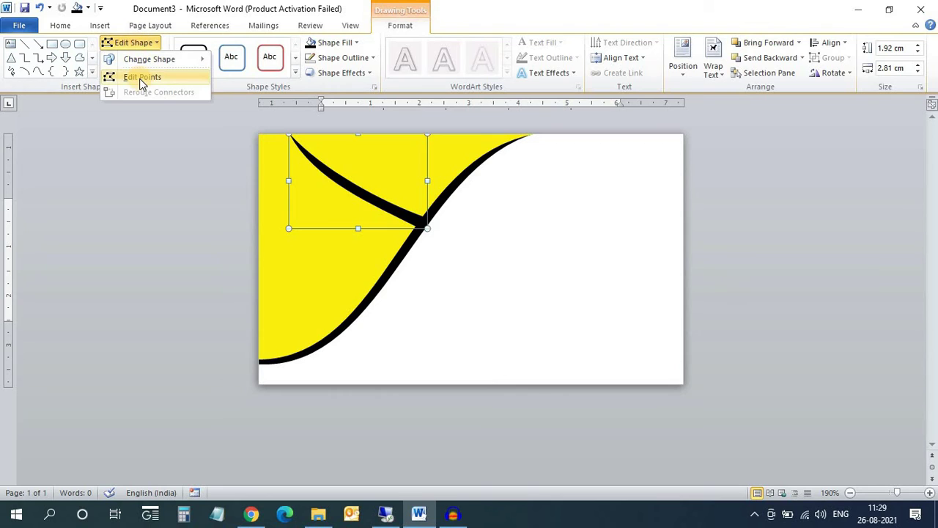
{"action": "left_click", "coordinate": [141, 76]}
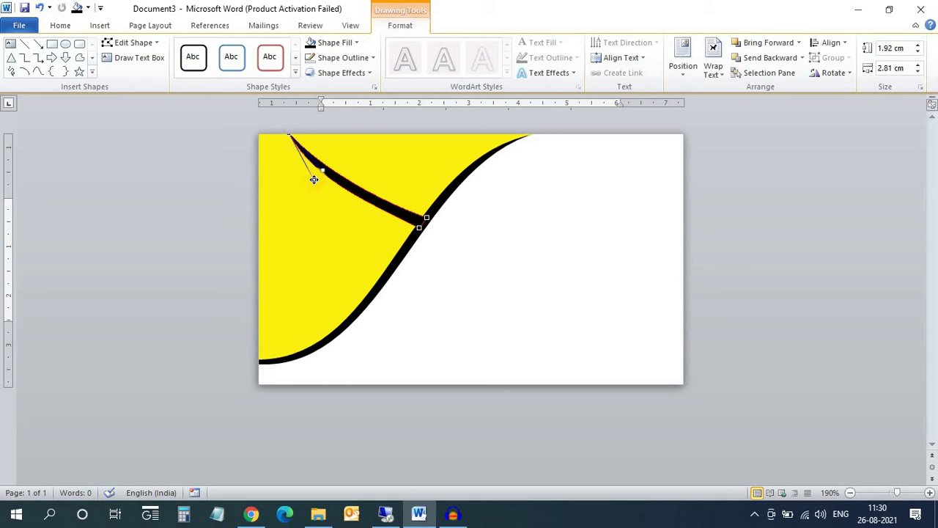
{"action": "left_click_drag", "start_coordinate": [314, 179], "coordinate": [309, 183]}
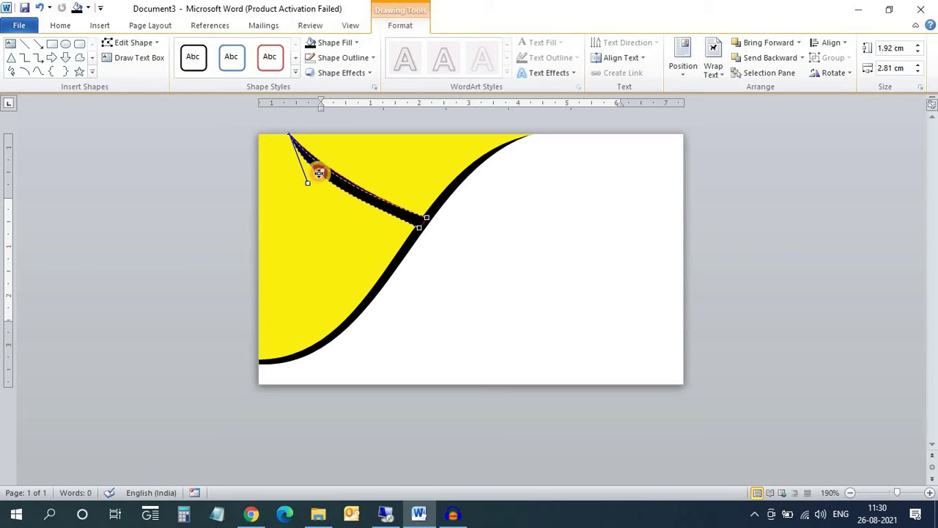
{"action": "left_click_drag", "start_coordinate": [318, 174], "coordinate": [318, 174]}
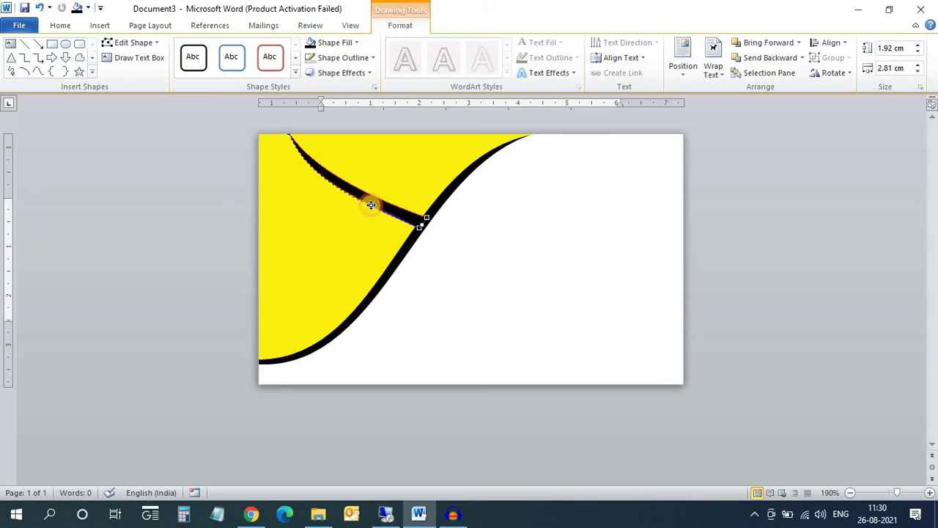
{"action": "left_click_drag", "start_coordinate": [371, 204], "coordinate": [377, 205]}
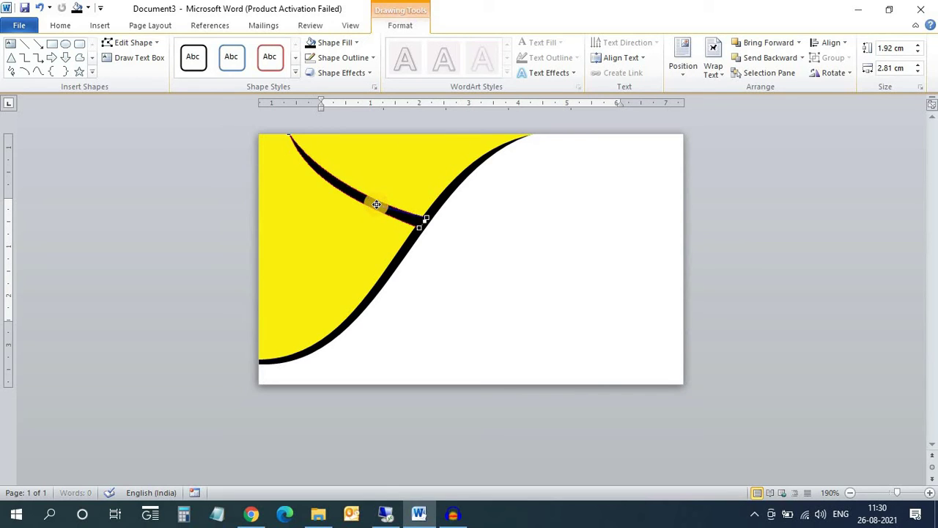
{"action": "left_click", "coordinate": [505, 248]}
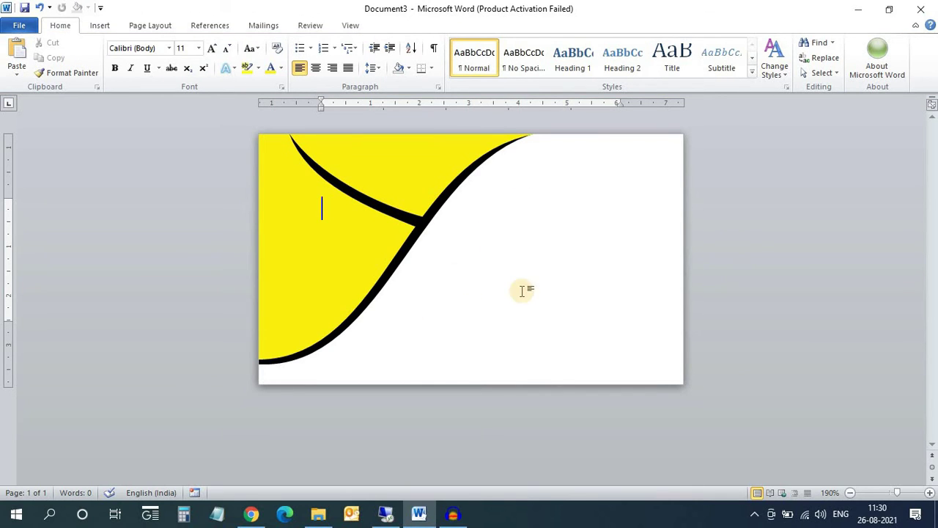
Draw a four-point freeform shape over the card's bottom-left corner, with a slanted upper edge
{"action": "left_click", "coordinate": [105, 28]}
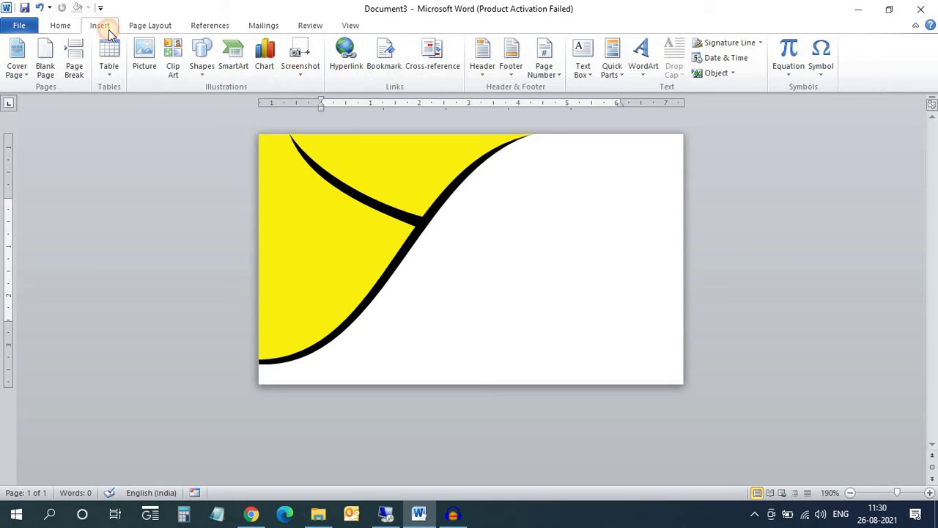
{"action": "left_click", "coordinate": [205, 73]}
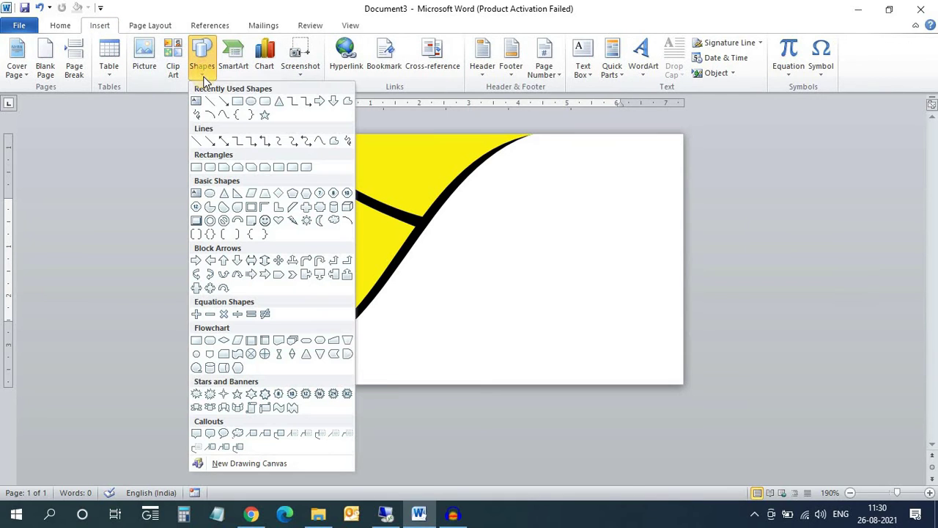
{"action": "left_click", "coordinate": [348, 101]}
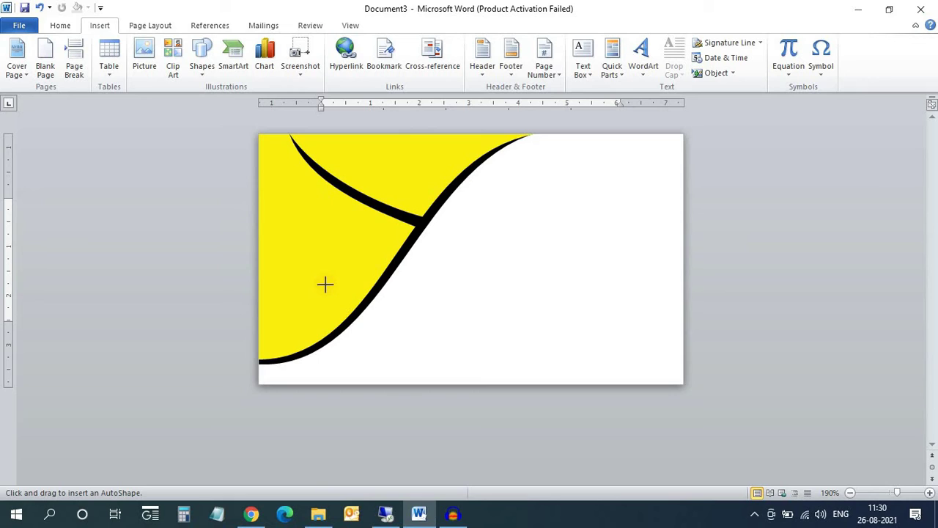
{"action": "left_click_drag", "start_coordinate": [324, 287], "coordinate": [494, 384]}
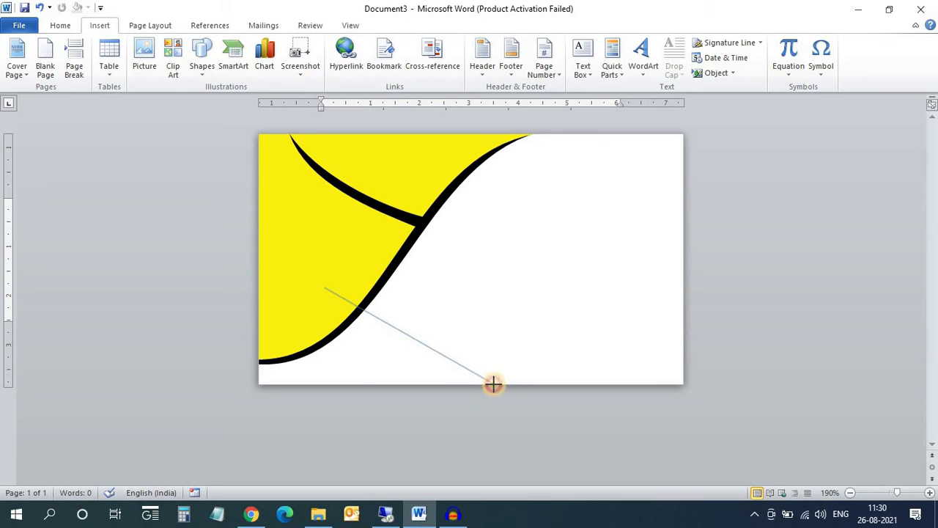
{"action": "left_click", "coordinate": [494, 384]}
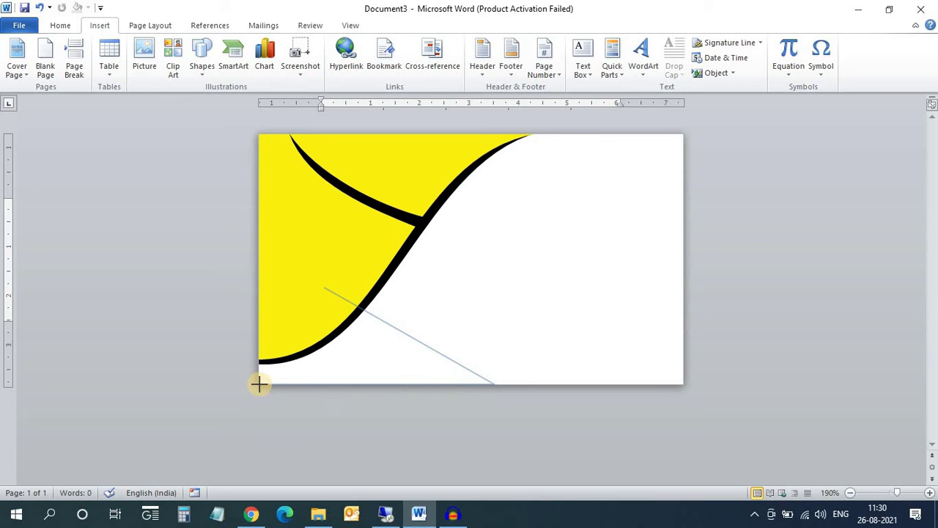
{"action": "left_click", "coordinate": [258, 384]}
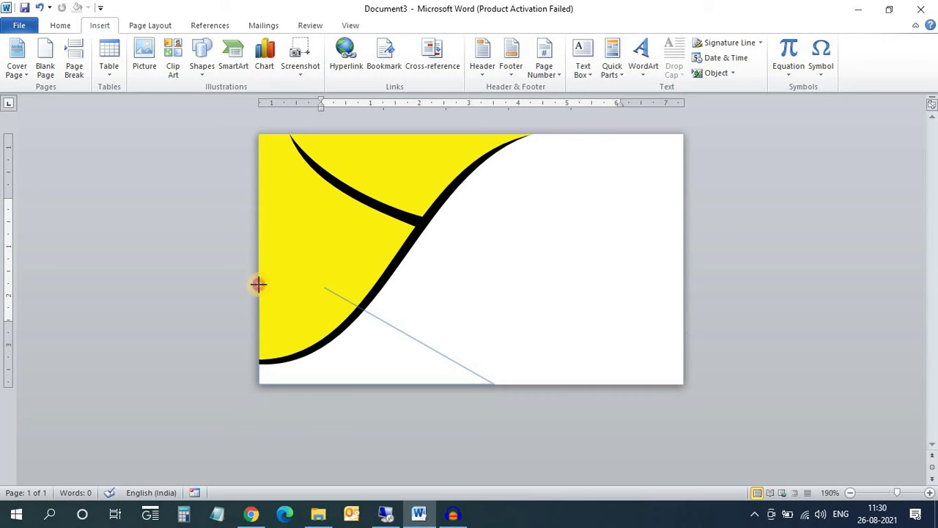
{"action": "left_click", "coordinate": [258, 285]}
{"action": "left_click", "coordinate": [326, 286]}
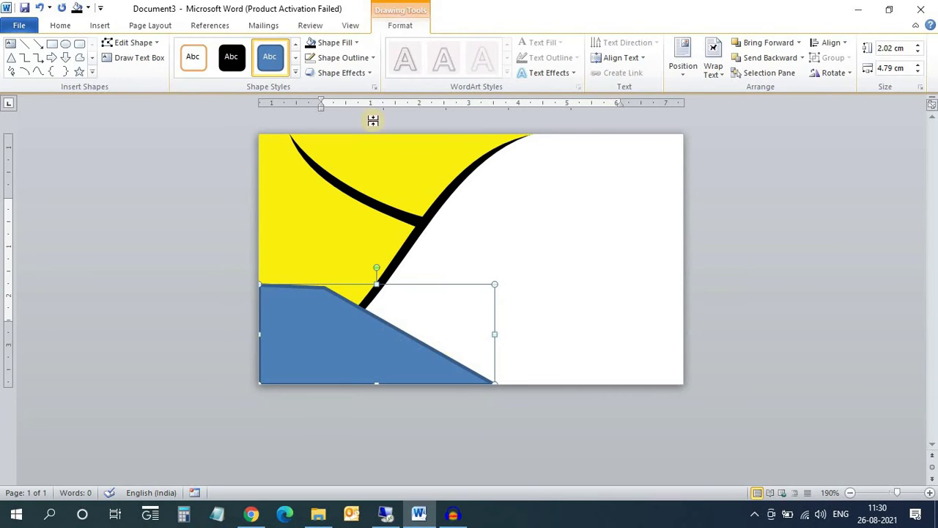
Remove the corner shape's outline, fill it with the recent yellow, and send it behind the black curve
{"action": "left_click", "coordinate": [350, 57]}
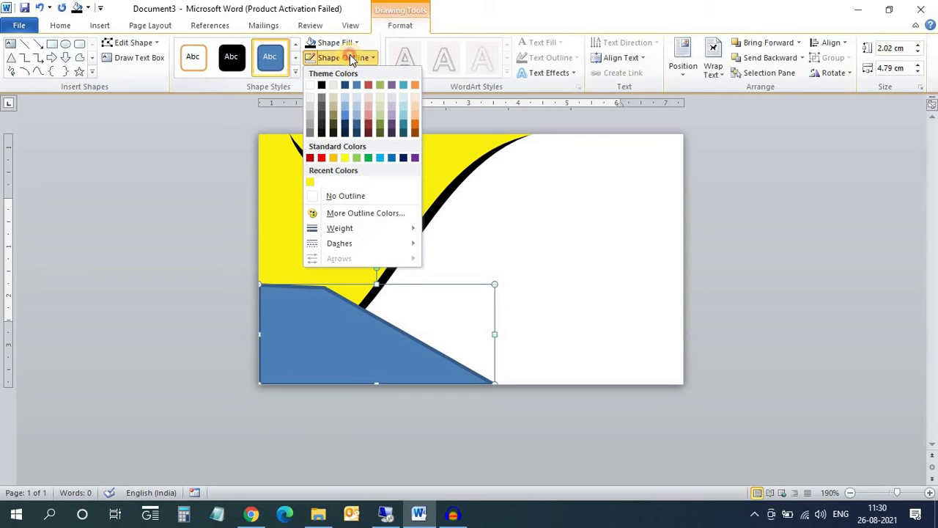
{"action": "left_click", "coordinate": [341, 196]}
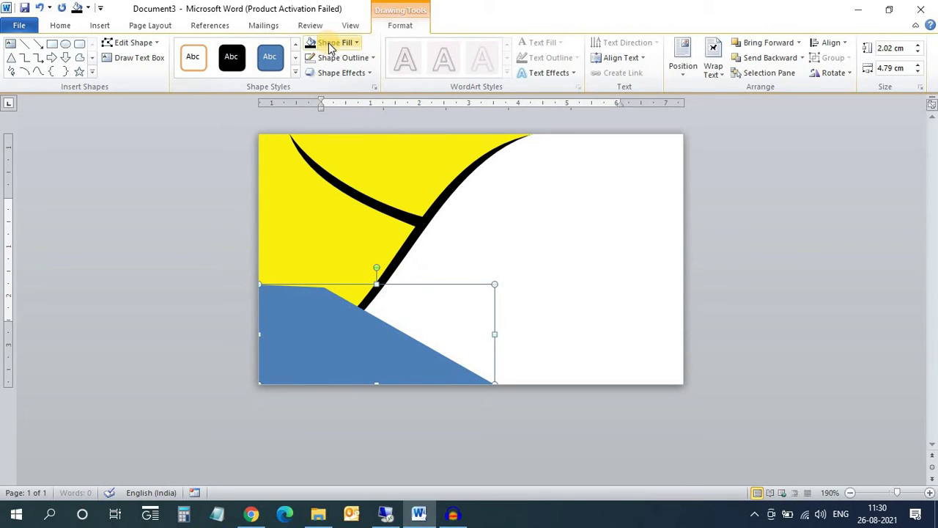
{"action": "left_click", "coordinate": [328, 43]}
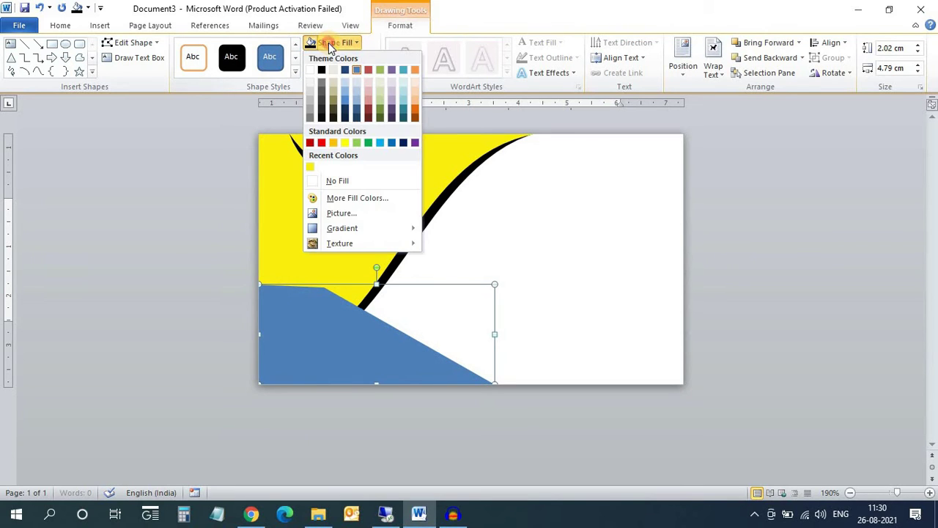
{"action": "left_click", "coordinate": [315, 178]}
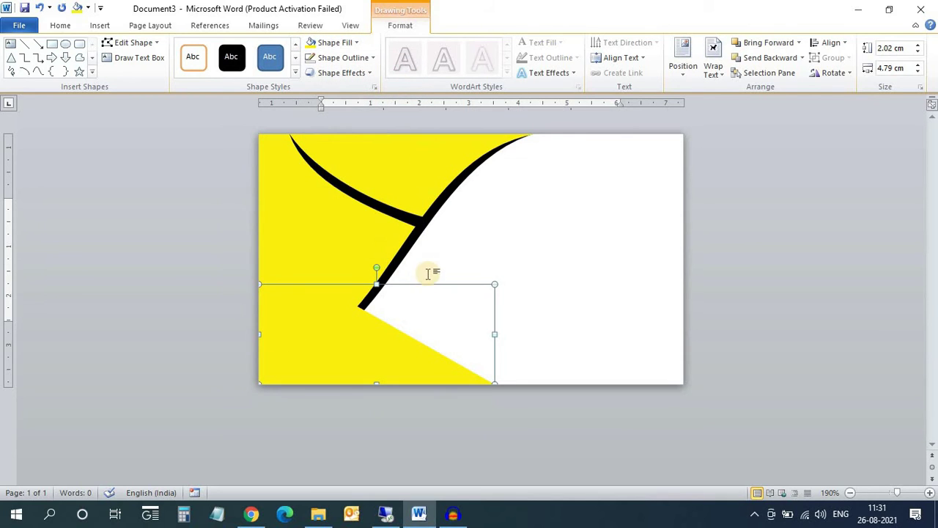
{"action": "left_click", "coordinate": [765, 59]}
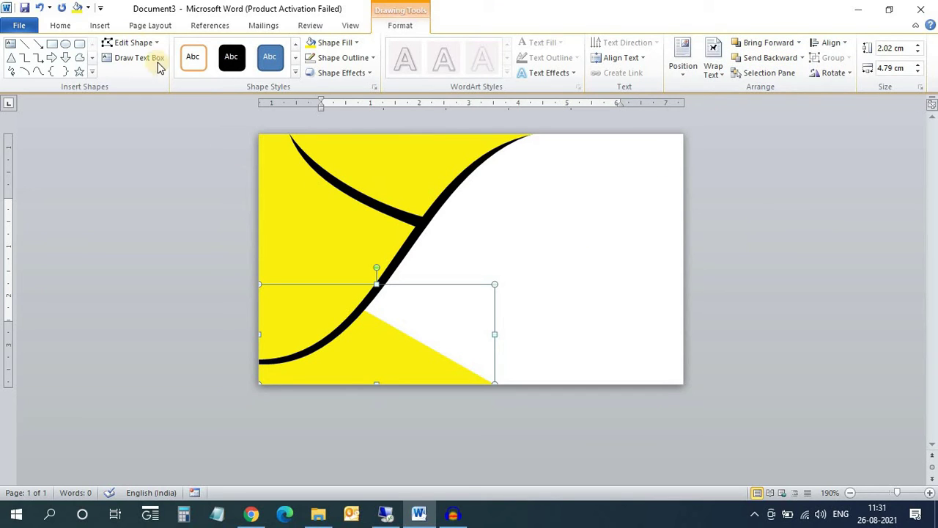
In Edit Points, drag the slanted edge's top and bottom vertex handles to curve it into the bottom edge
{"action": "left_click", "coordinate": [137, 46]}
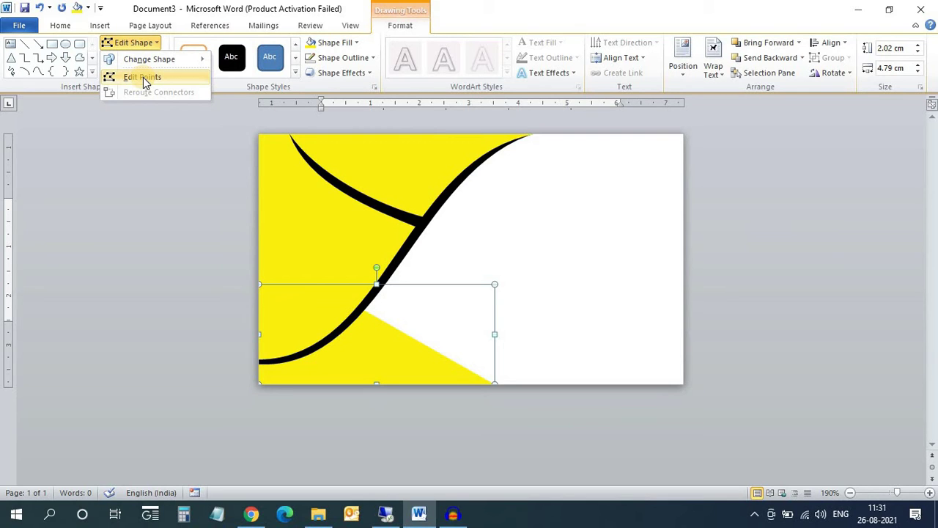
{"action": "left_click", "coordinate": [143, 77]}
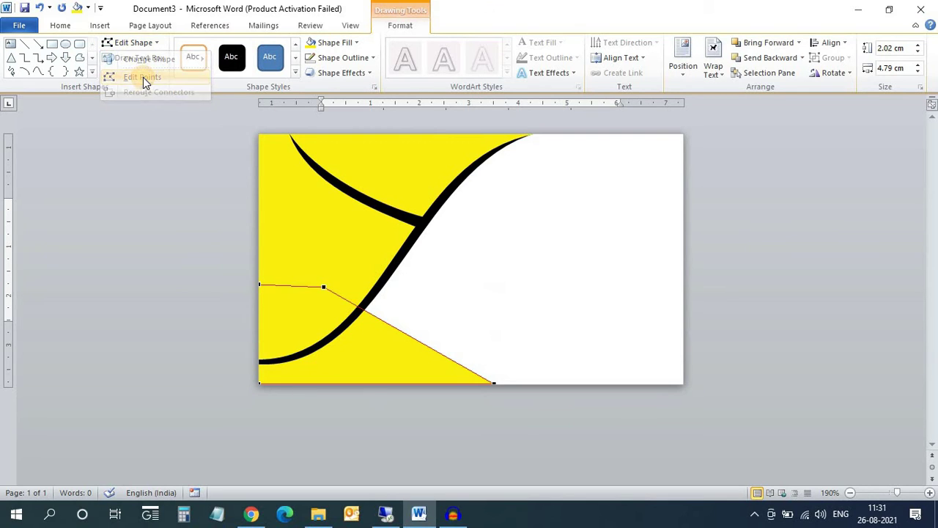
{"action": "left_click", "coordinate": [324, 287]}
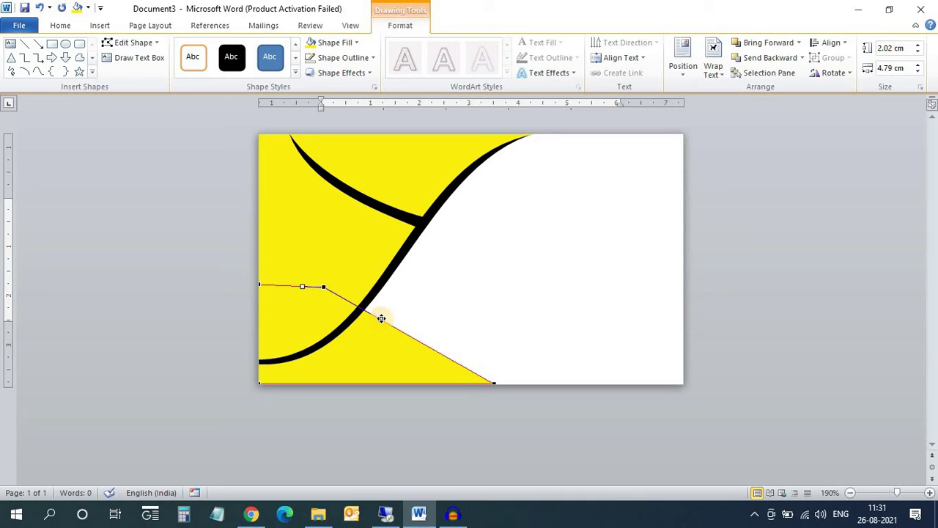
{"action": "left_click_drag", "start_coordinate": [381, 318], "coordinate": [356, 362]}
{"action": "left_click_drag", "start_coordinate": [357, 361], "coordinate": [370, 365]}
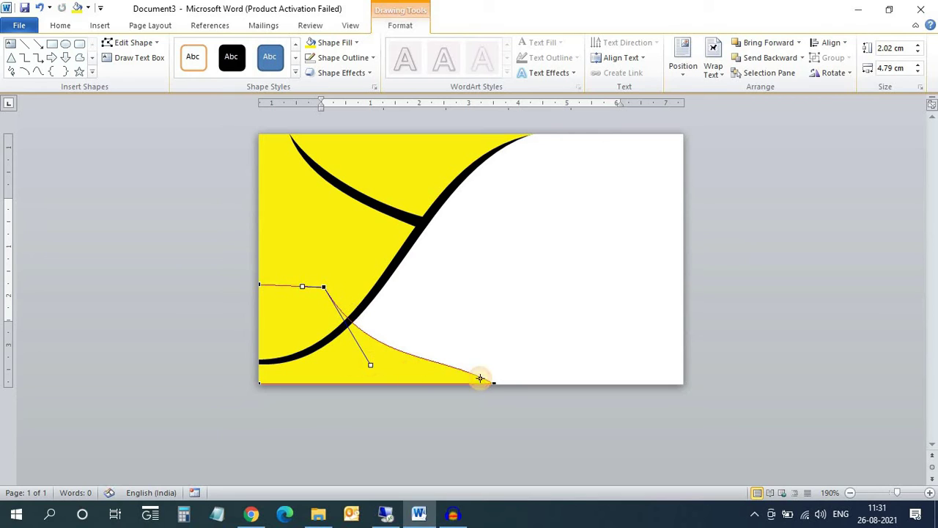
{"action": "left_click", "coordinate": [494, 382]}
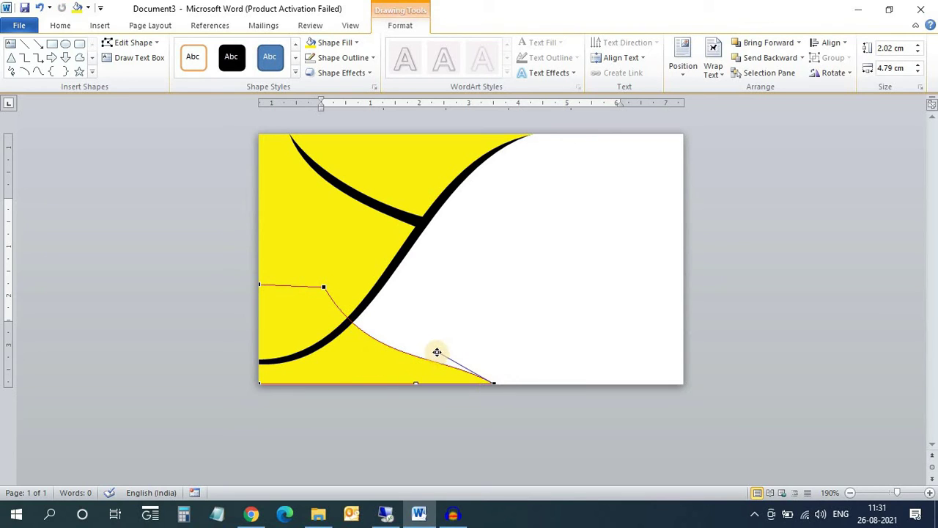
{"action": "left_click_drag", "start_coordinate": [437, 353], "coordinate": [428, 368]}
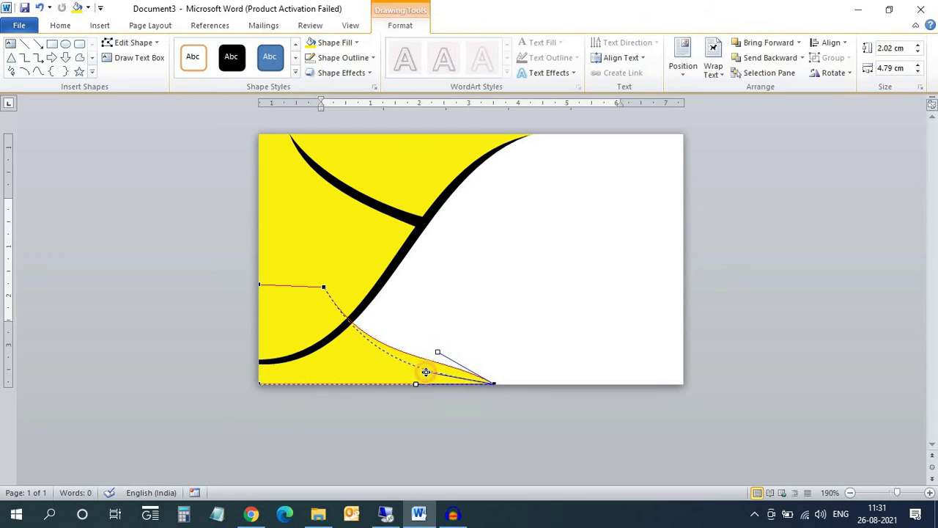
{"action": "left_click_drag", "start_coordinate": [428, 369], "coordinate": [426, 371]}
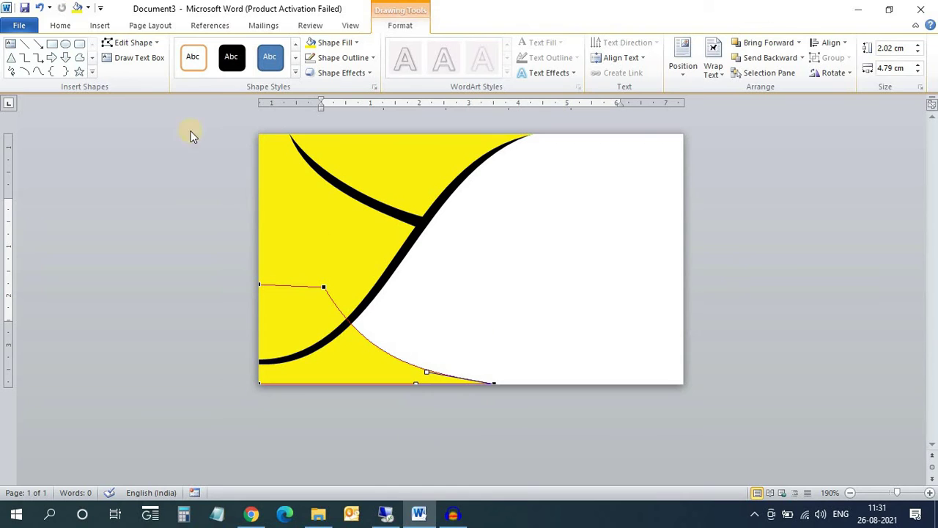
{"action": "left_click", "coordinate": [583, 319]}
{"action": "left_click", "coordinate": [428, 378]}
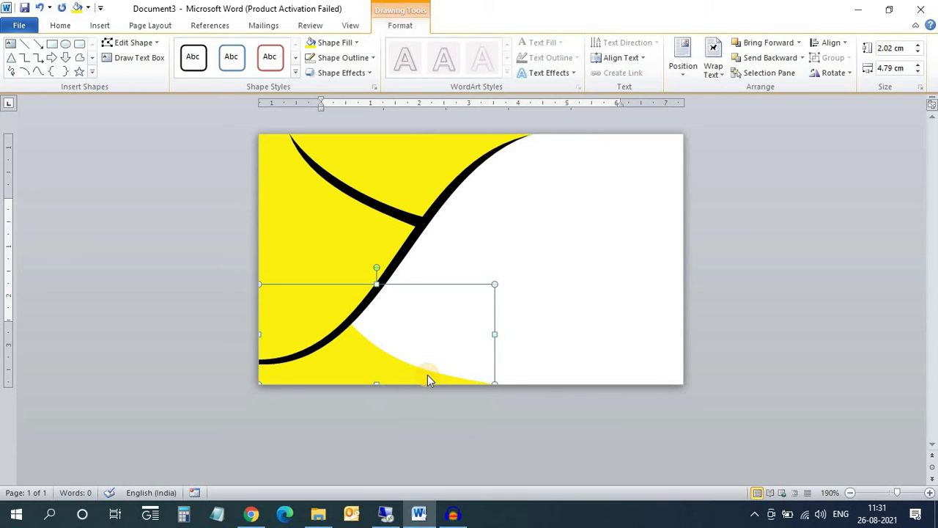
Duplicate the curved yellow corner shape and fill the copy with black
{"action": "key", "text": "Right"}
{"action": "key", "text": "Down"}
{"action": "left_click_drag", "start_coordinate": [388, 366], "coordinate": [427, 344]}
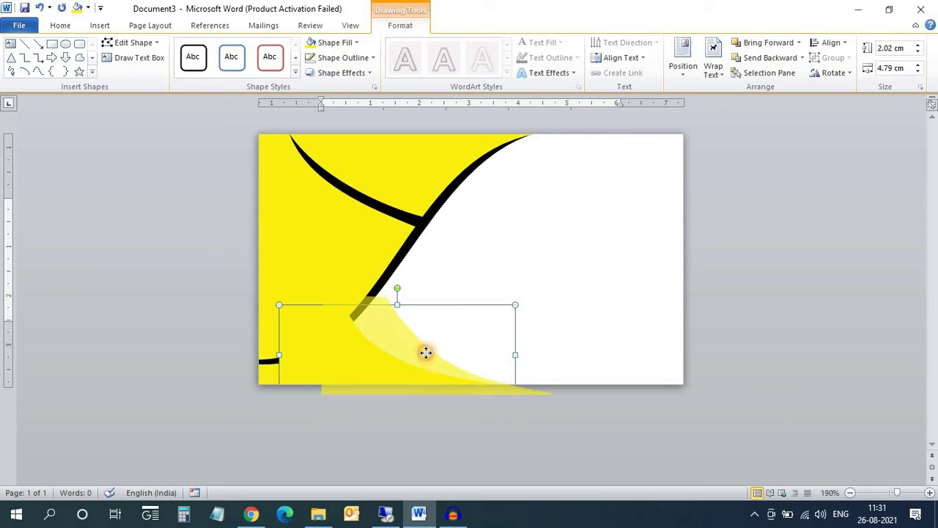
{"action": "left_click", "coordinate": [337, 43]}
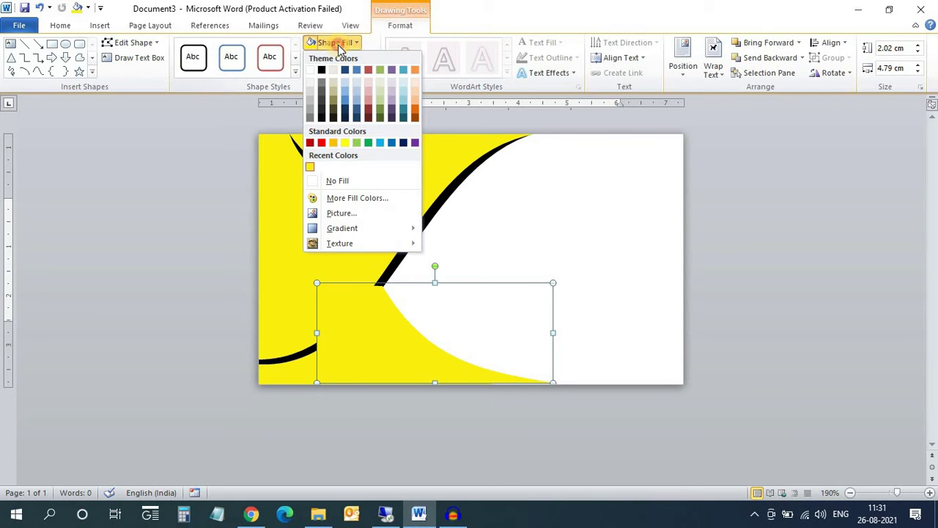
{"action": "left_click", "coordinate": [324, 71]}
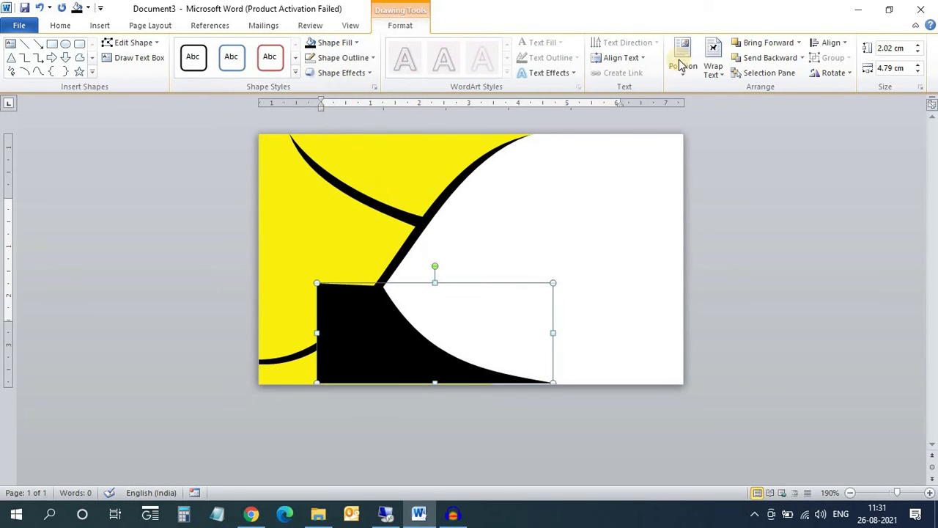
Send the black copy back twice behind the yellow shape and offset it so a thin curve shows
{"action": "left_click", "coordinate": [768, 61]}
{"action": "left_click", "coordinate": [768, 60]}
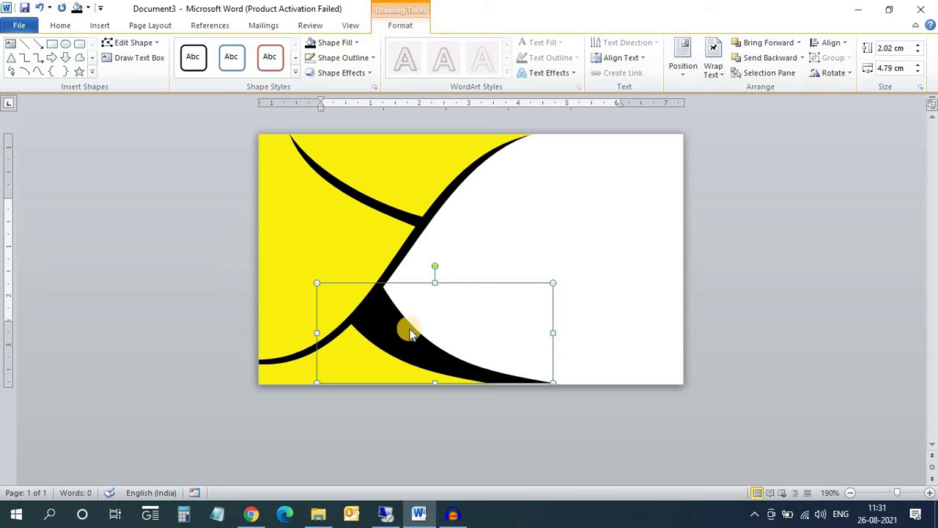
{"action": "mouse_move", "coordinate": [402, 334]}
{"action": "left_mouse_down"}
{"action": "mouse_move", "coordinate": [394, 344]}
{"action": "mouse_move", "coordinate": [401, 335]}
{"action": "left_mouse_up"}
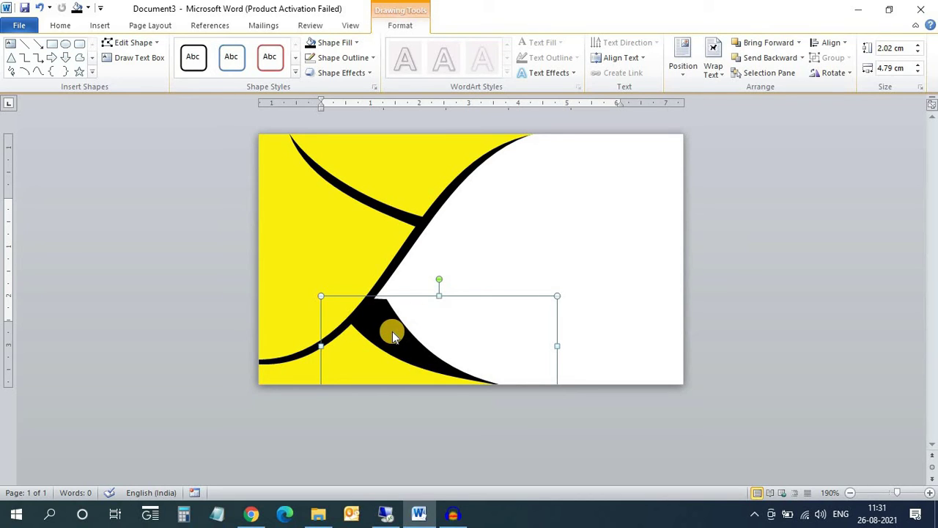
{"action": "mouse_move", "coordinate": [393, 333]}
{"action": "left_mouse_down"}
{"action": "mouse_move", "coordinate": [383, 322]}
{"action": "mouse_move", "coordinate": [372, 339]}
{"action": "left_mouse_up"}
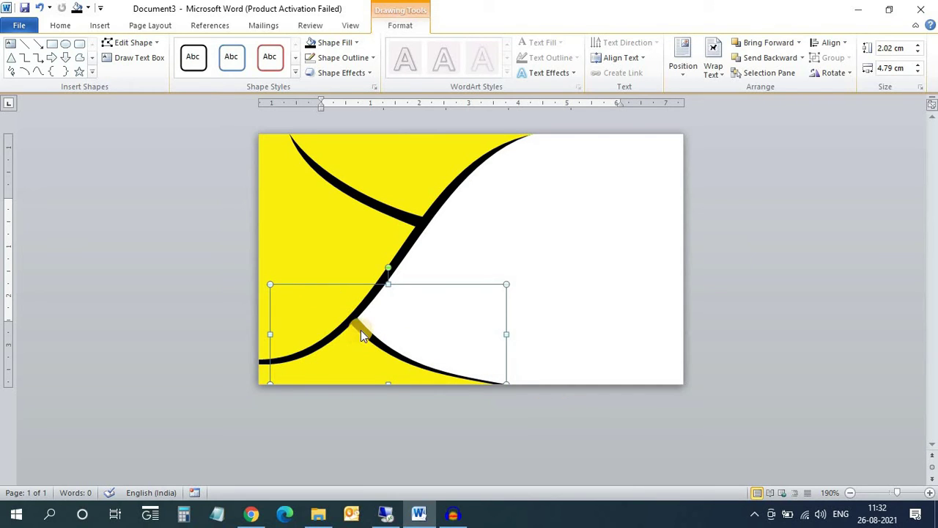
Nudge the lower black curve shape slightly left, right, up and down with arrow keys until it aligns
{"action": "key", "text": "Left"}
{"action": "key", "text": "ctrl+Up"}
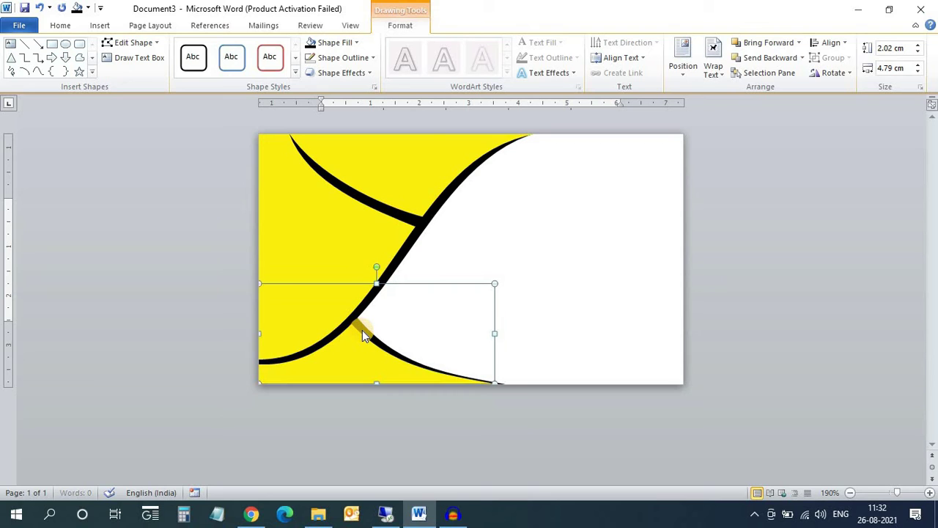
{"action": "key", "text": "ctrl+Up"}
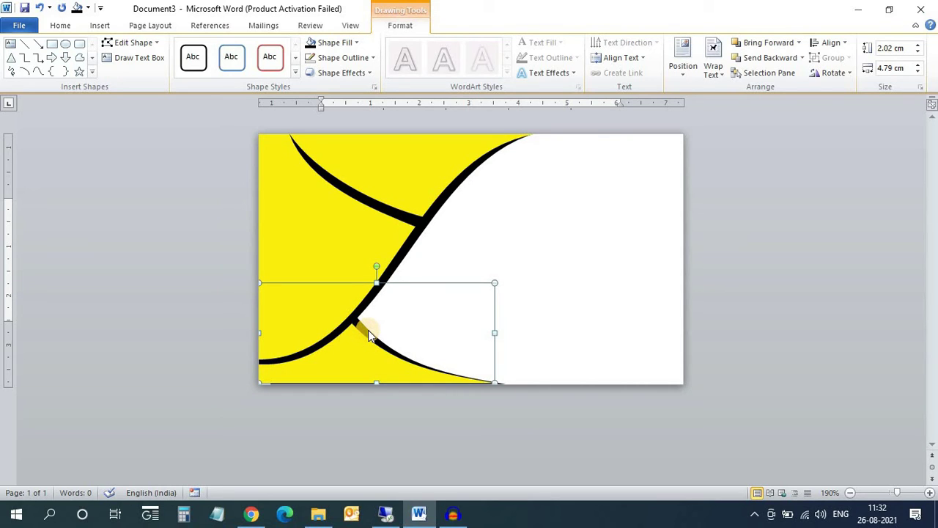
{"action": "key", "text": "ctrl+Down"}
{"action": "key", "text": "ctrl+Down"}
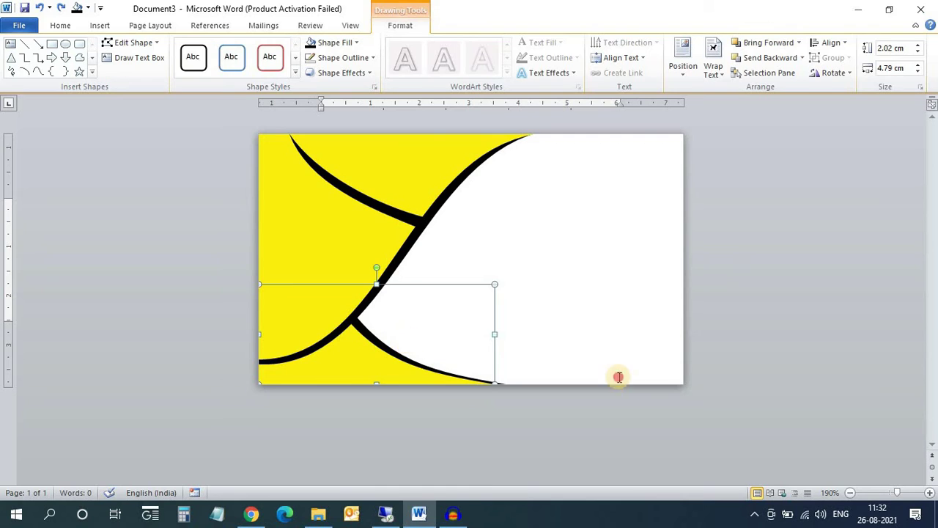
{"action": "left_click", "coordinate": [618, 377]}
{"action": "left_click_drag", "start_coordinate": [394, 350], "coordinate": [396, 353]}
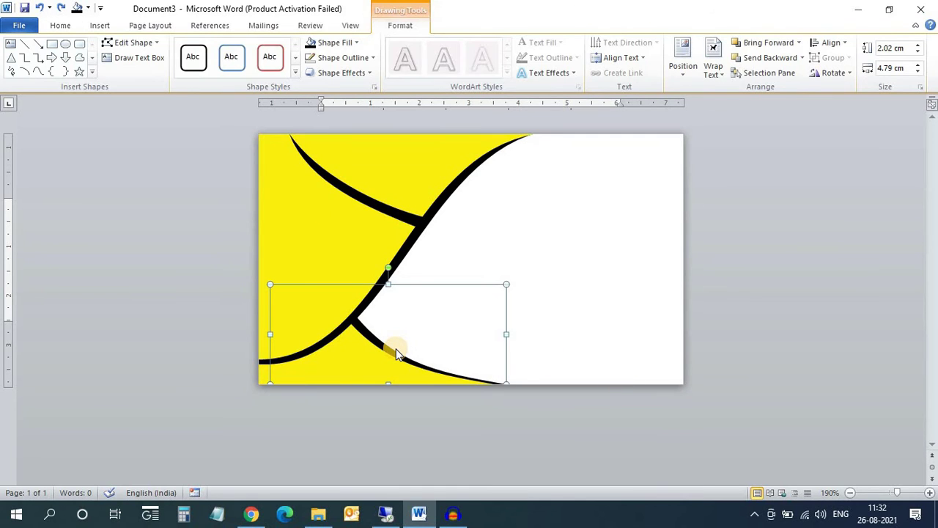
{"action": "key", "text": "ctrl+Up"}
{"action": "key", "text": "ctrl+Up"}
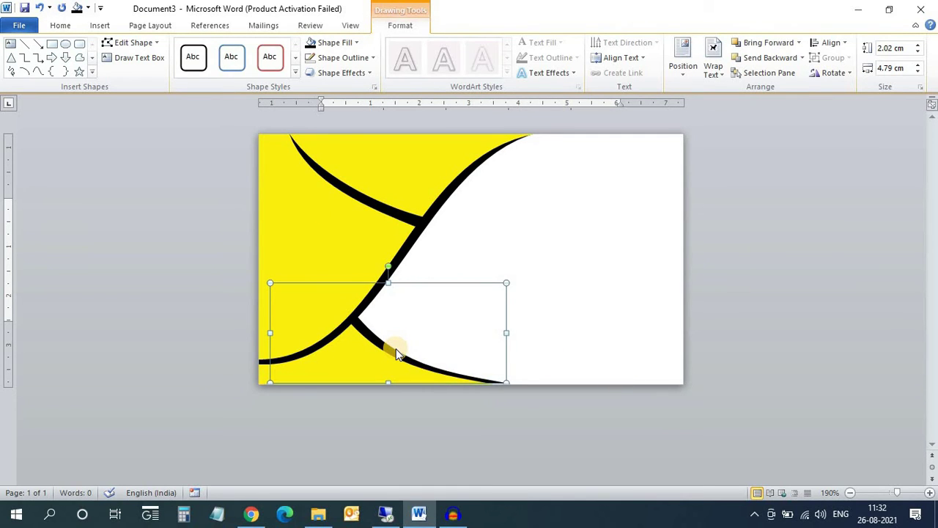
{"action": "key", "text": "ctrl+Left"}
{"action": "key", "text": "ctrl+Down"}
{"action": "key", "text": "ctrl+Down"}
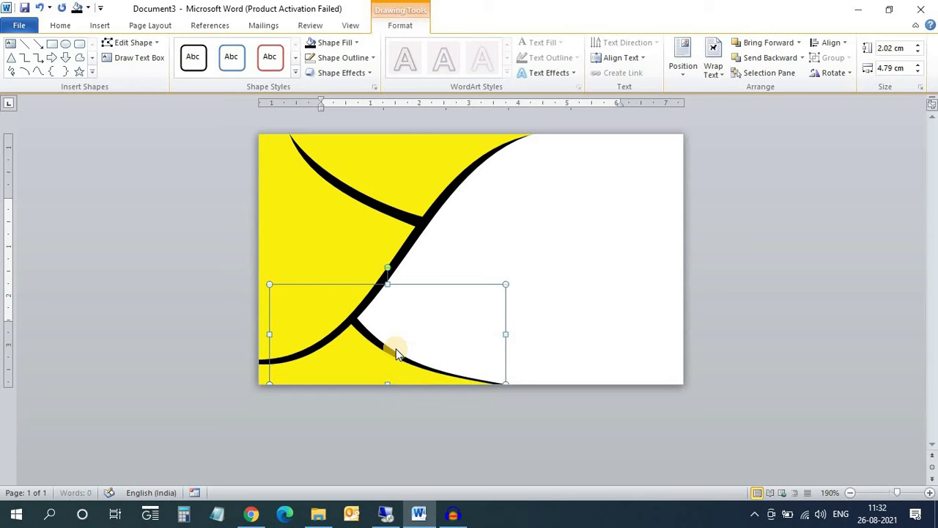
{"action": "key", "text": "ctrl+Up"}
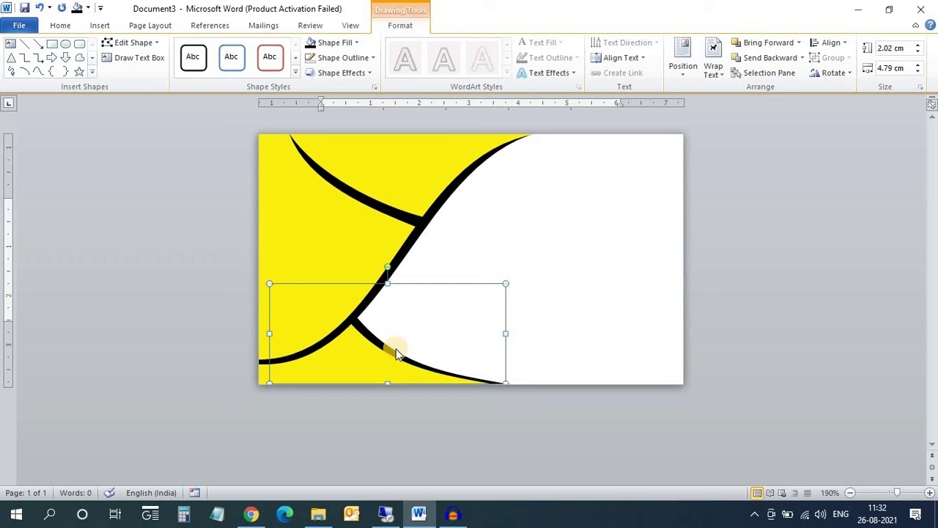
{"action": "key", "text": "ctrl+Up"}
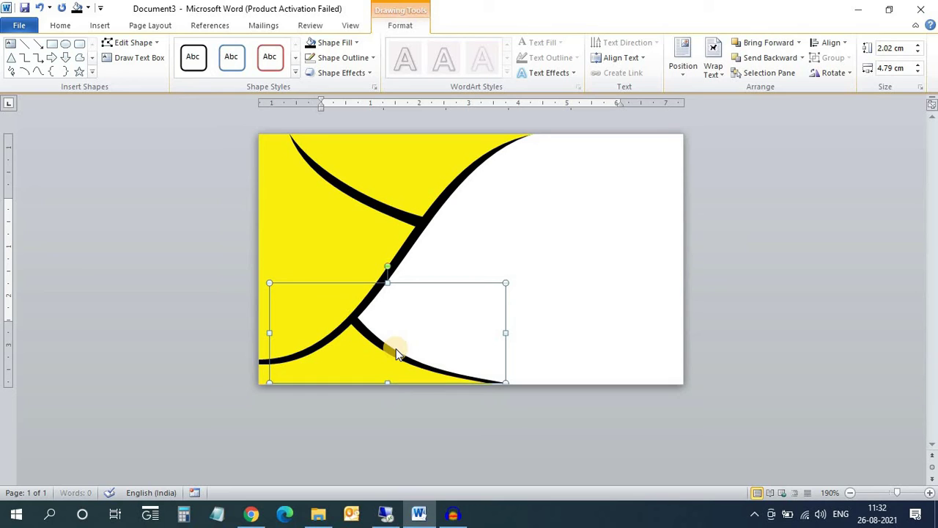
Select the lower black curve and show its editable points, then leave point editing
{"action": "left_click", "coordinate": [560, 331]}
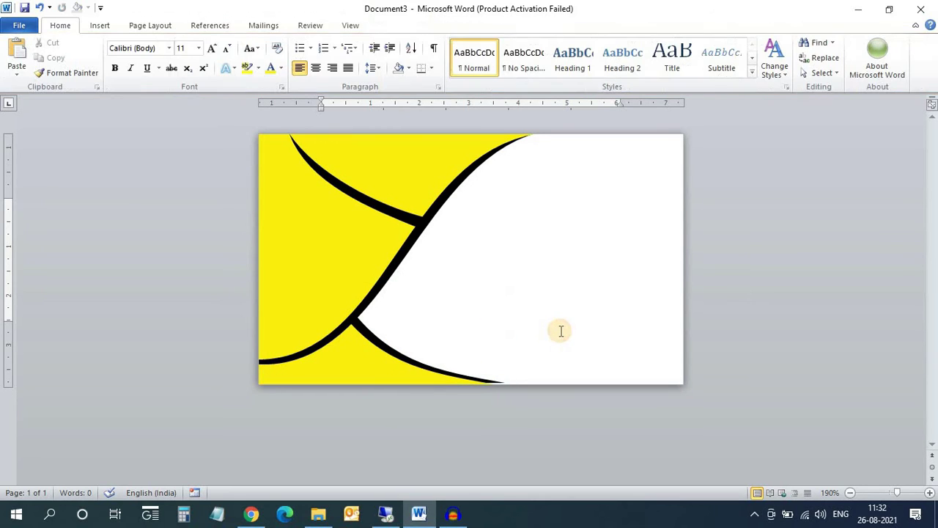
{"action": "left_click", "coordinate": [454, 373]}
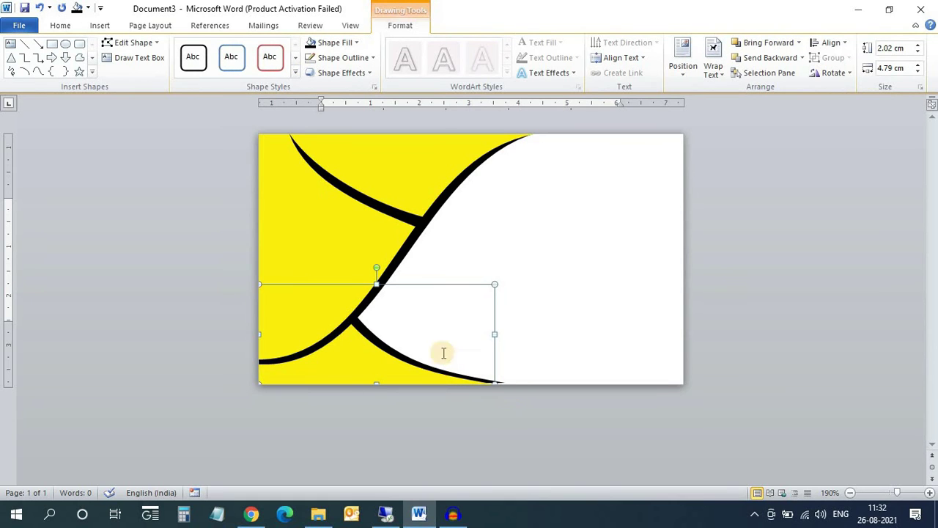
{"action": "left_click", "coordinate": [134, 46]}
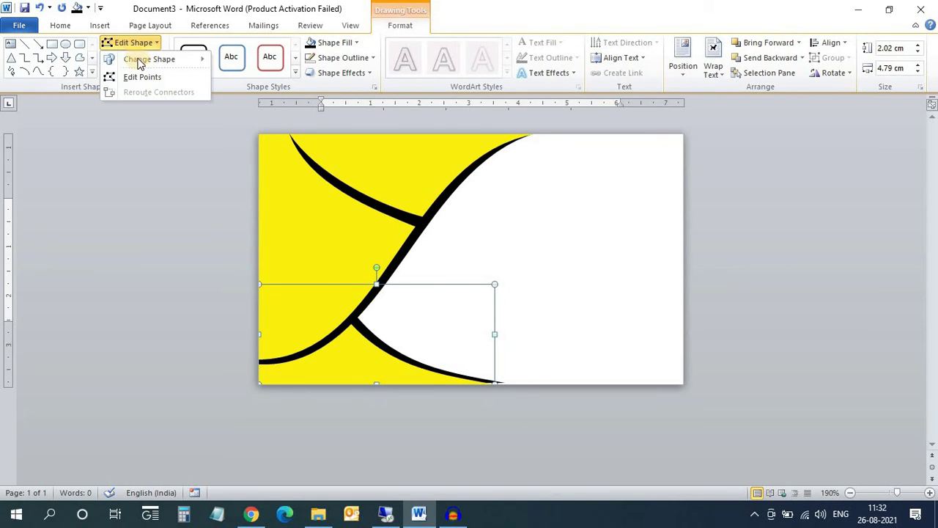
{"action": "left_click", "coordinate": [139, 76]}
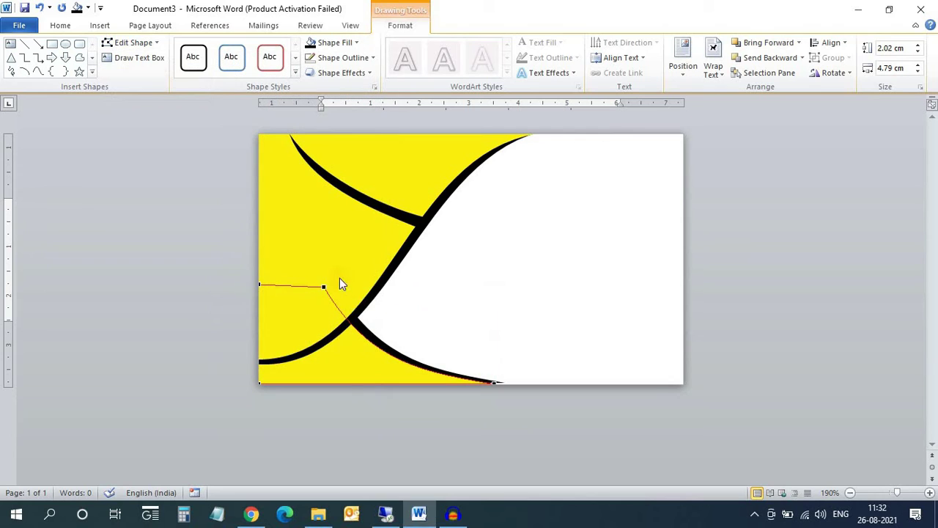
{"action": "left_click", "coordinate": [383, 331]}
{"action": "left_click", "coordinate": [465, 319]}
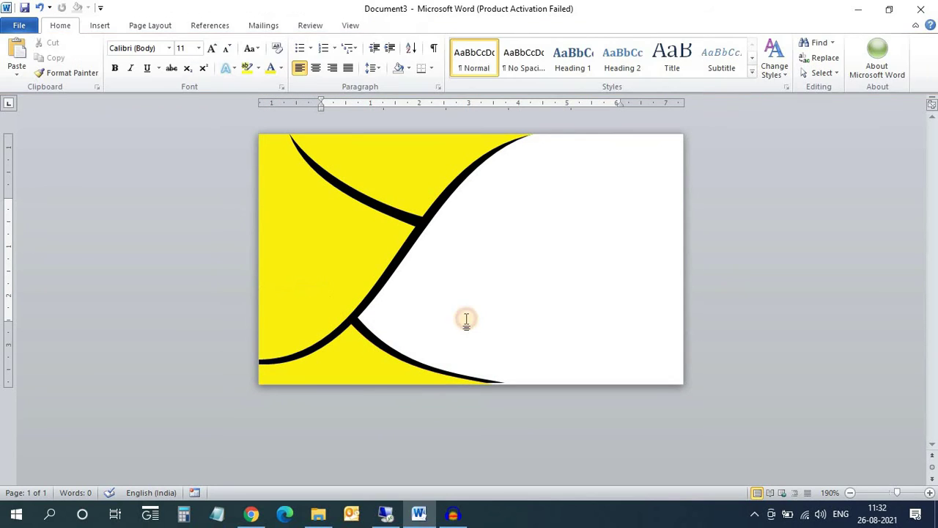
Re-enter Edit Points and adjust the lower curve's bend and tail so it tapers along the bottom edge
{"action": "left_click", "coordinate": [377, 341]}
{"action": "left_click", "coordinate": [377, 341]}
{"action": "left_click", "coordinate": [110, 42]}
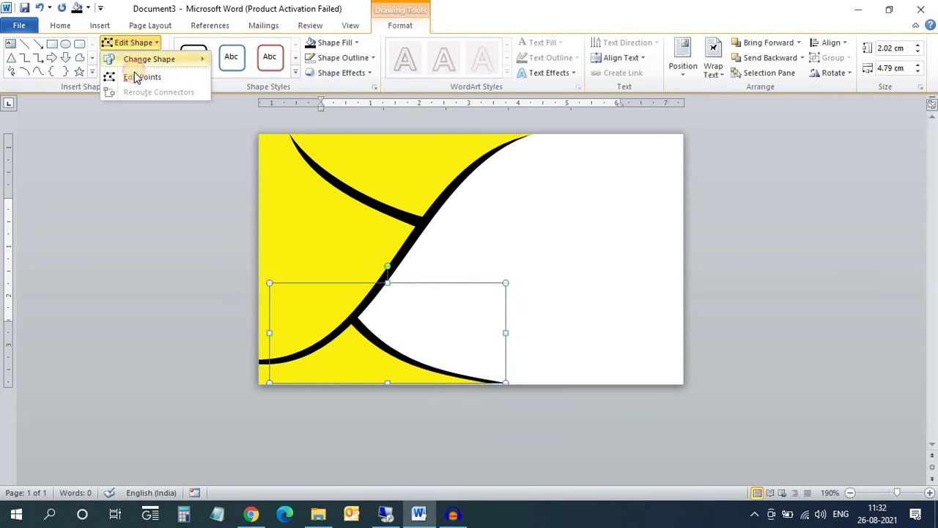
{"action": "left_click", "coordinate": [140, 78]}
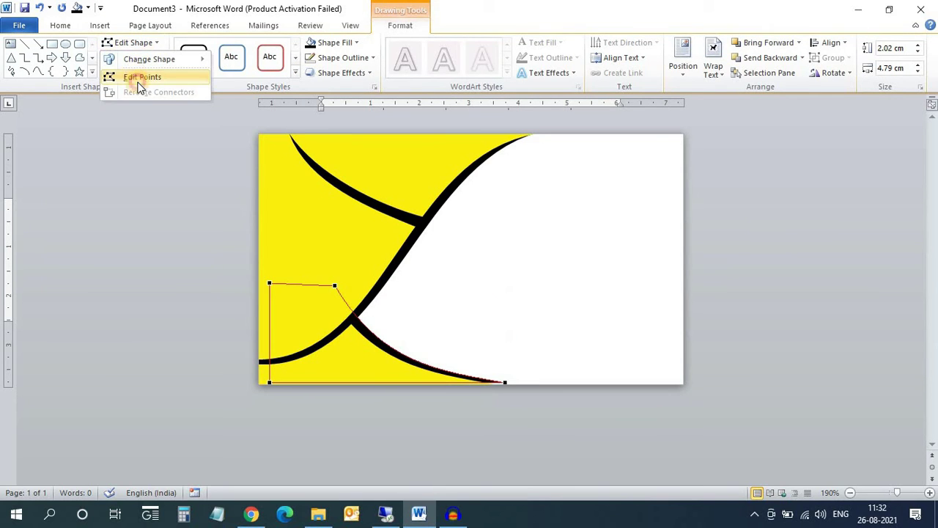
{"action": "left_click", "coordinate": [334, 284]}
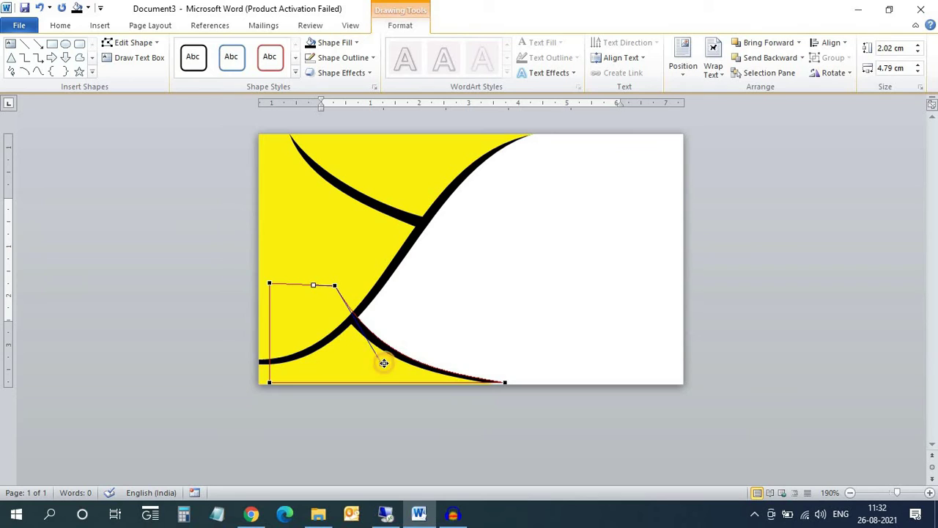
{"action": "left_click_drag", "start_coordinate": [383, 364], "coordinate": [389, 362]}
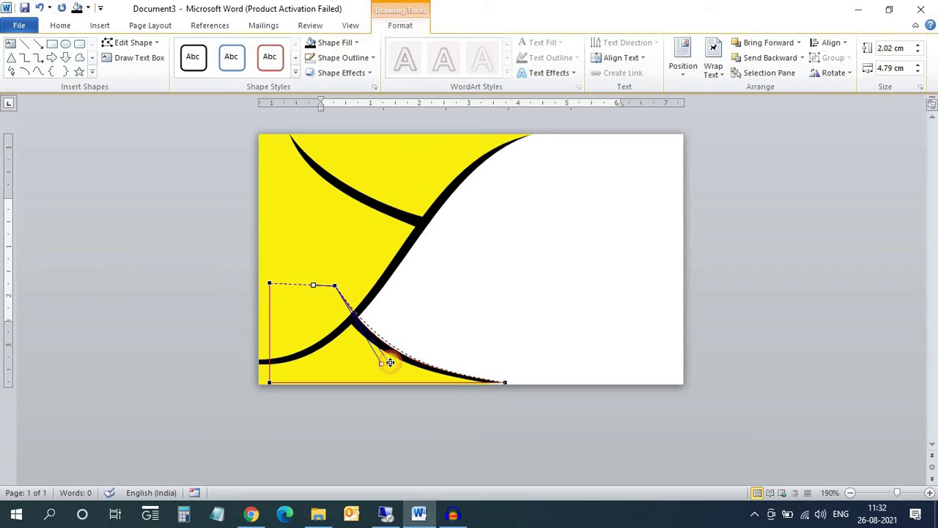
{"action": "left_click", "coordinate": [505, 382]}
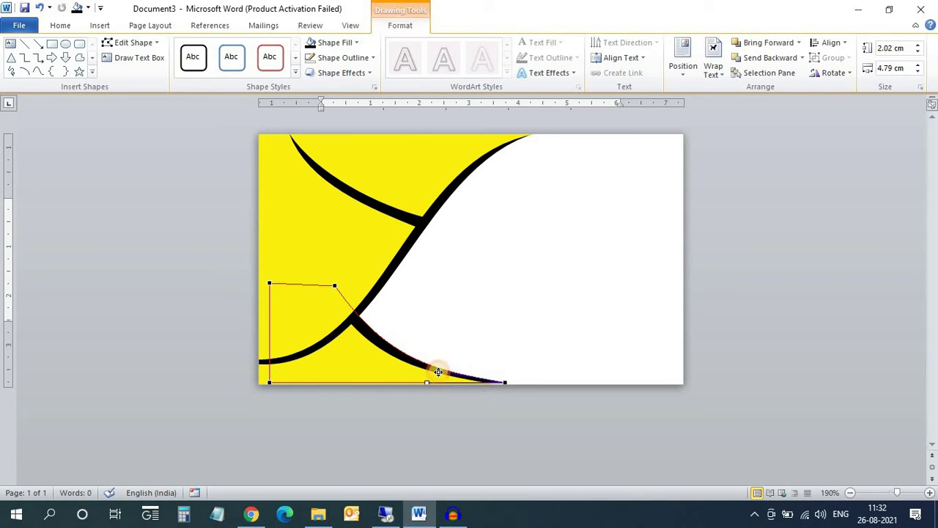
{"action": "left_click_drag", "start_coordinate": [438, 372], "coordinate": [435, 373]}
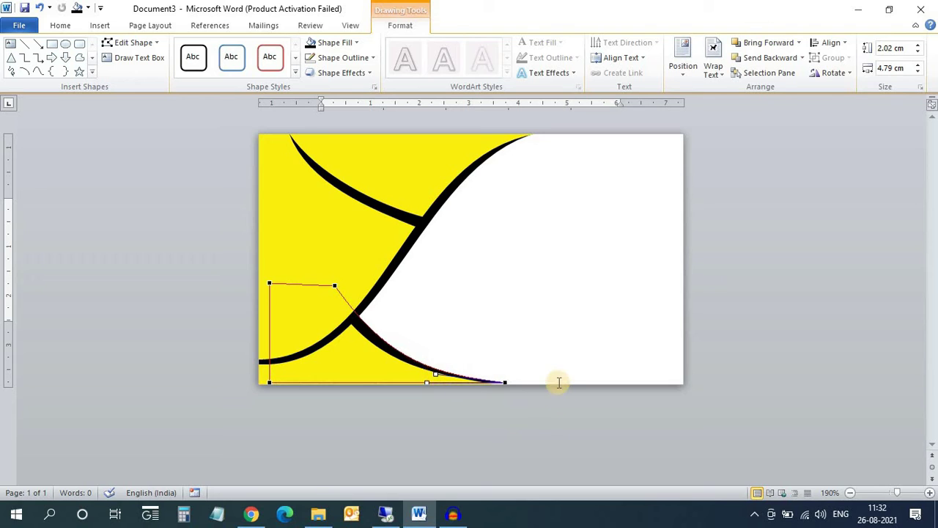
{"action": "left_click", "coordinate": [502, 298]}
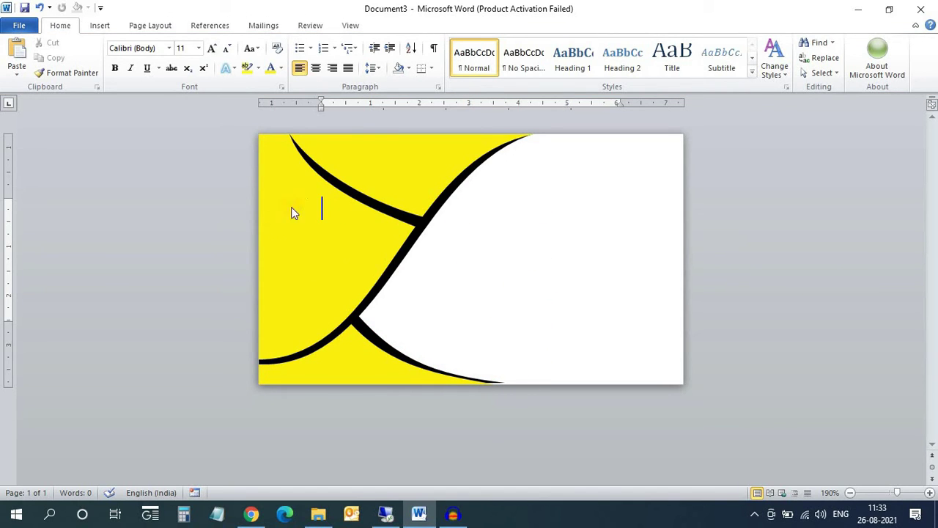
Draw an oval circle with a black outline and dark grey fill
{"action": "left_click", "coordinate": [106, 27]}
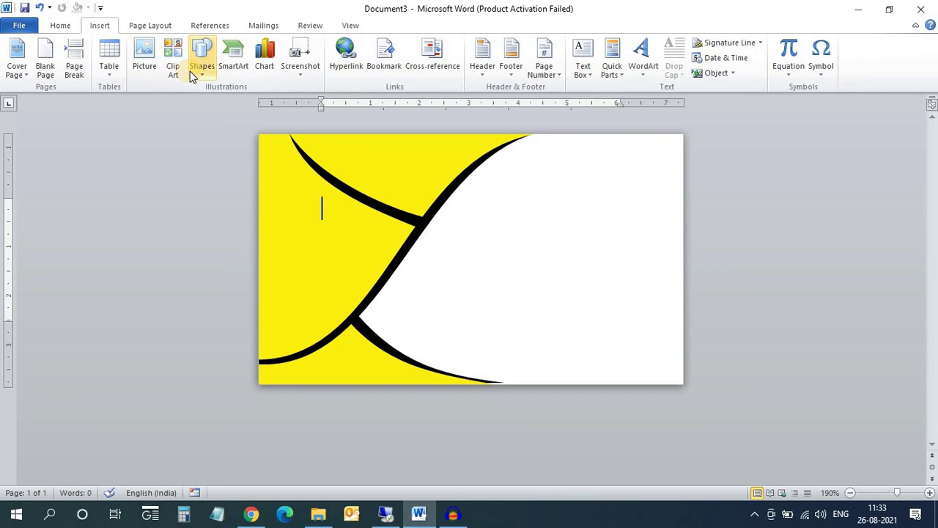
{"action": "left_click", "coordinate": [196, 73]}
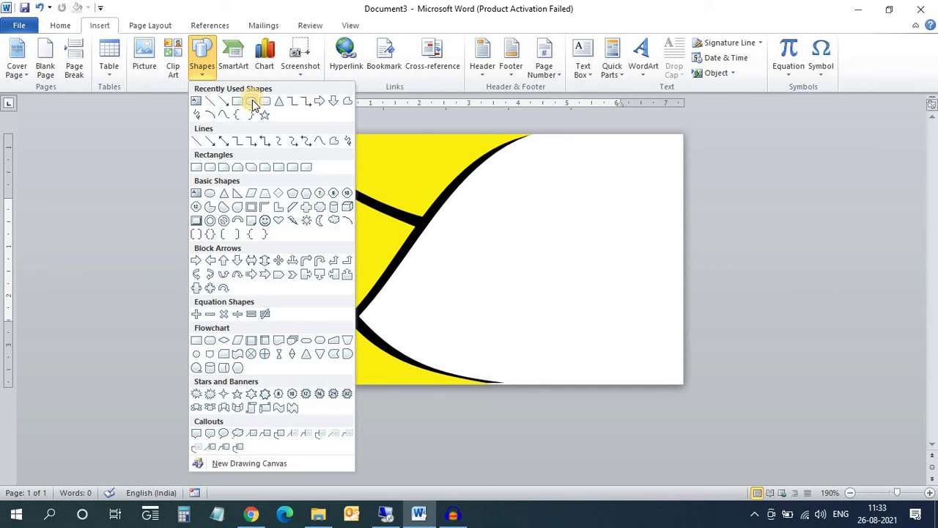
{"action": "left_click", "coordinate": [251, 100]}
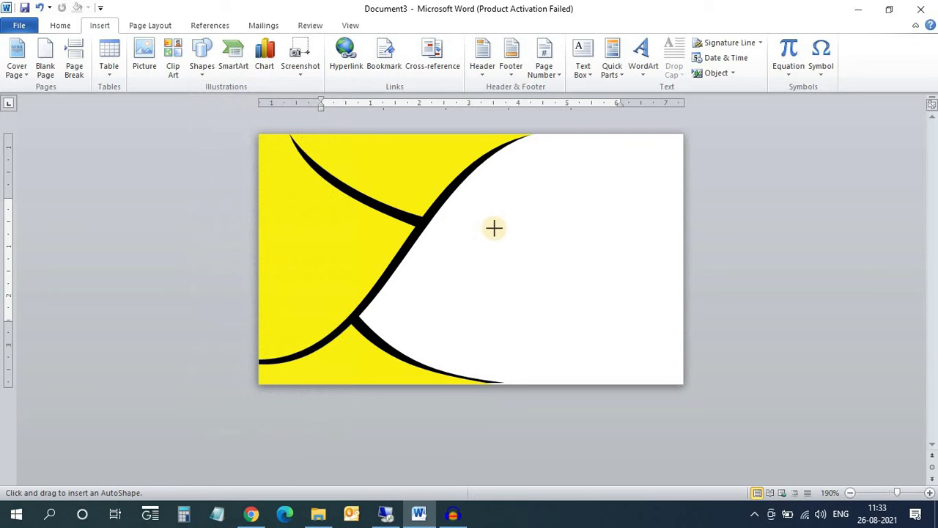
{"action": "left_click_drag", "start_coordinate": [506, 222], "coordinate": [582, 293]}
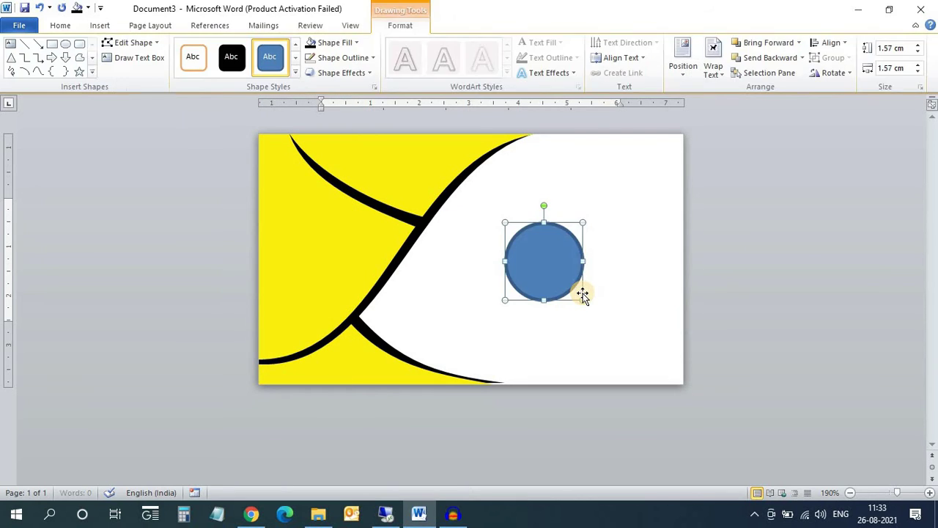
{"action": "left_click", "coordinate": [334, 59]}
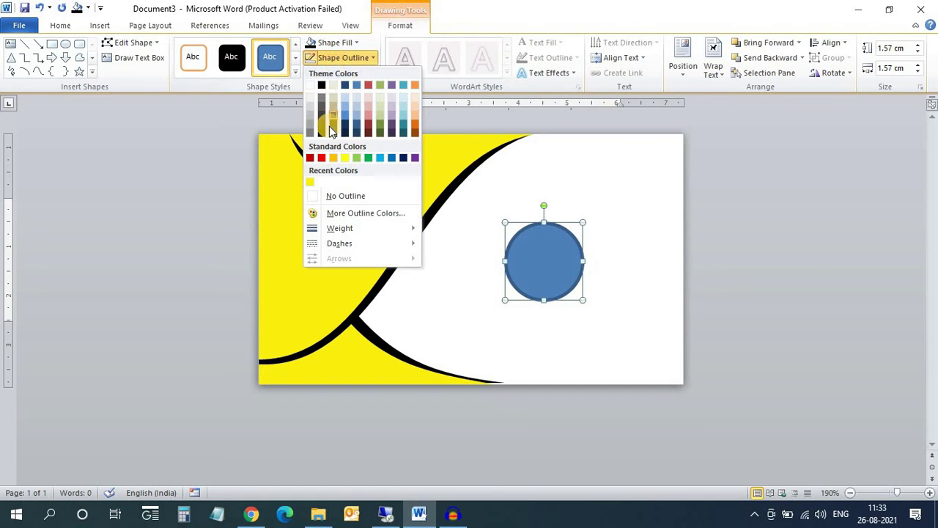
{"action": "left_click", "coordinate": [322, 88]}
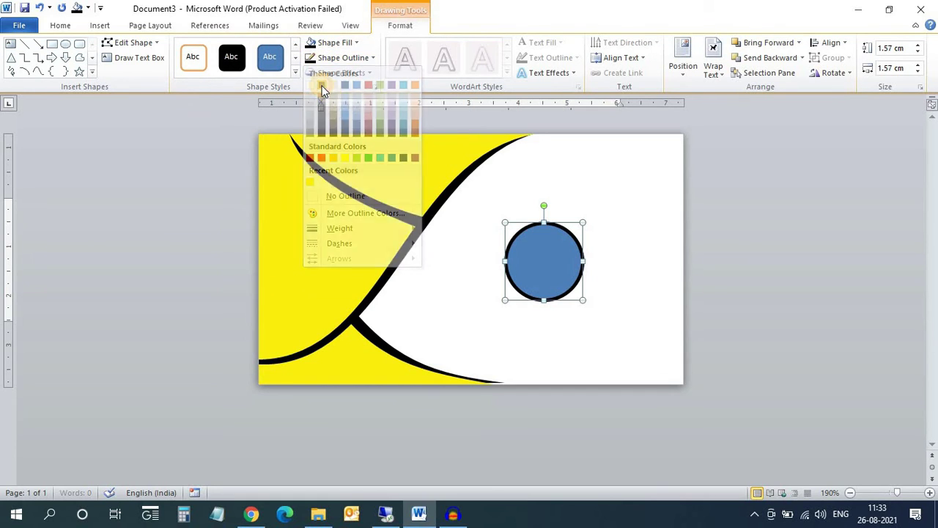
{"action": "left_click", "coordinate": [348, 45]}
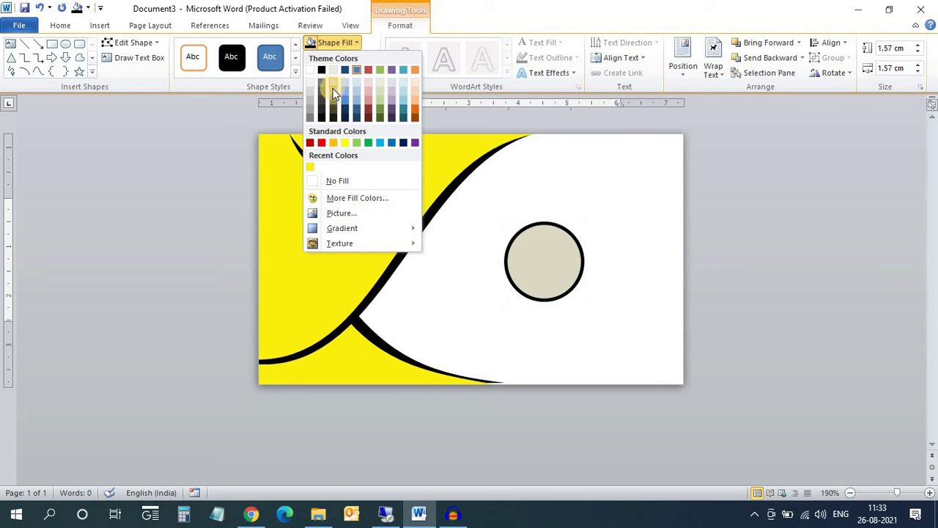
{"action": "left_click", "coordinate": [325, 108]}
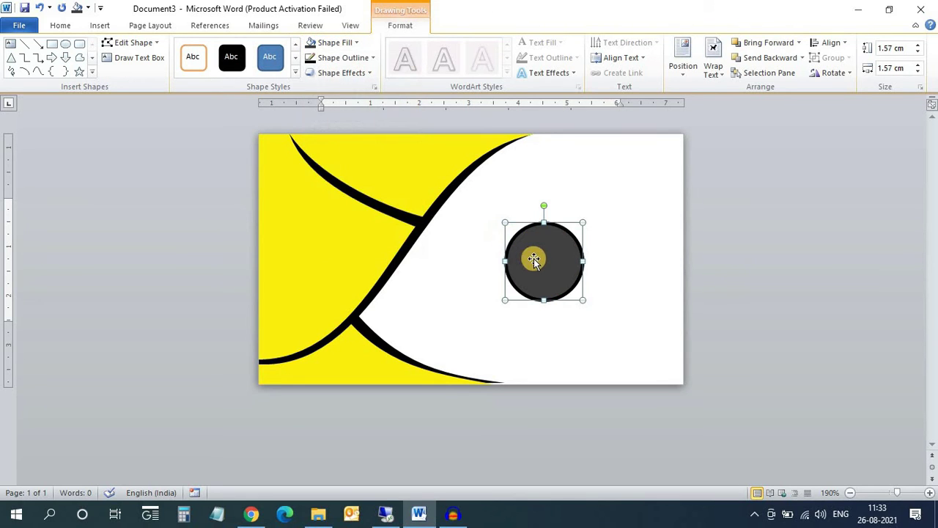
Move the grey circle onto the left yellow panel and shrink it to 1.35 cm across
{"action": "left_click_drag", "start_coordinate": [533, 258], "coordinate": [307, 251]}
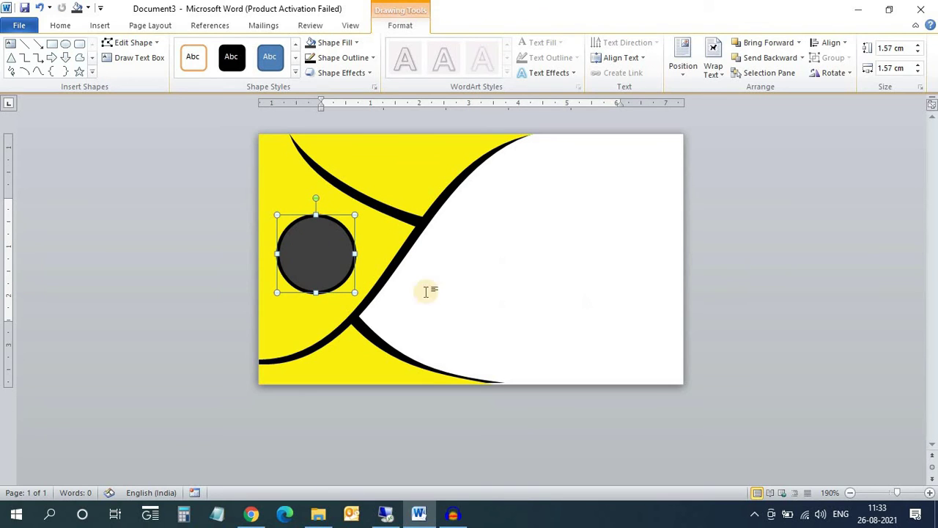
{"action": "left_click", "coordinate": [466, 303]}
{"action": "left_click", "coordinate": [326, 259]}
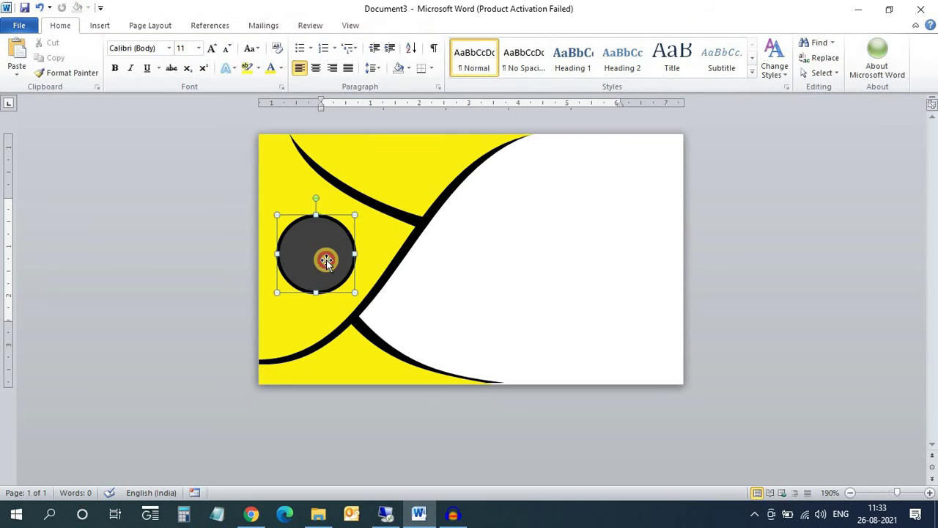
{"action": "left_click", "coordinate": [482, 287]}
{"action": "left_click", "coordinate": [336, 238]}
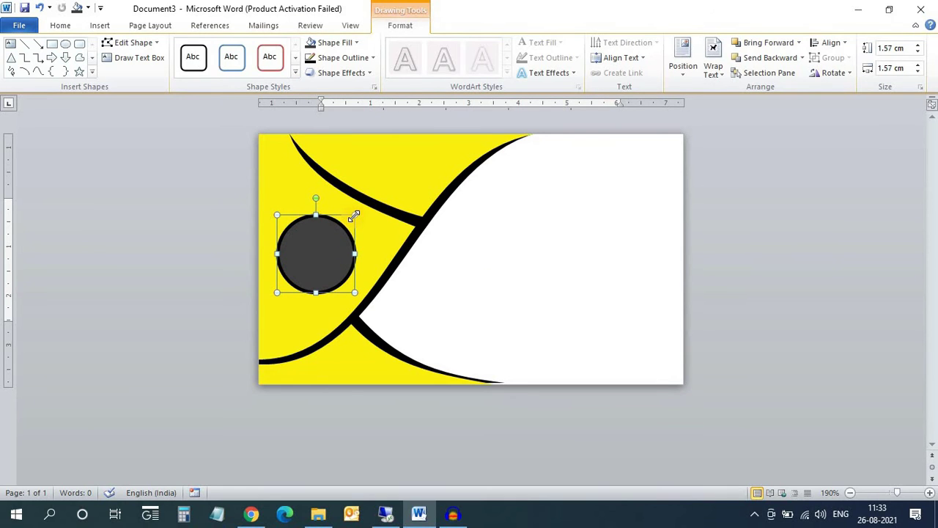
{"action": "left_click_drag", "start_coordinate": [354, 215], "coordinate": [323, 249]}
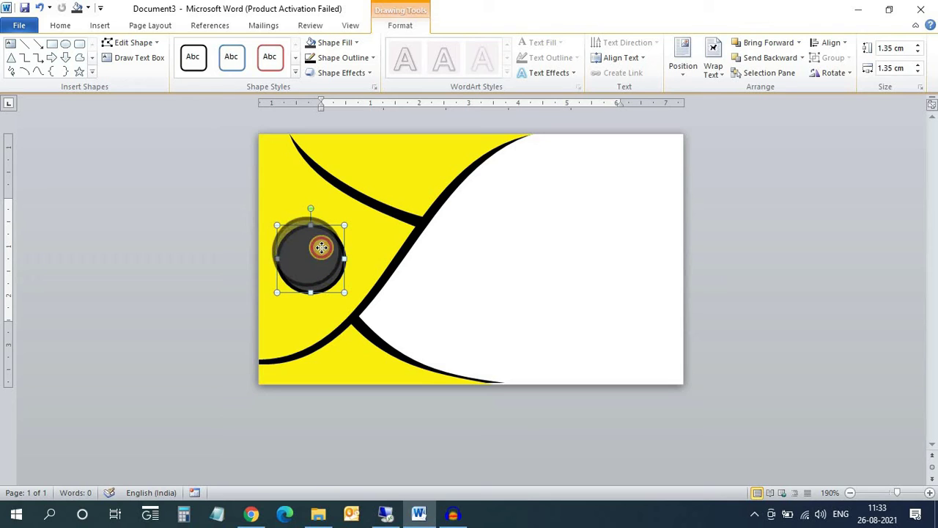
{"action": "left_click_drag", "start_coordinate": [324, 250], "coordinate": [325, 251]}
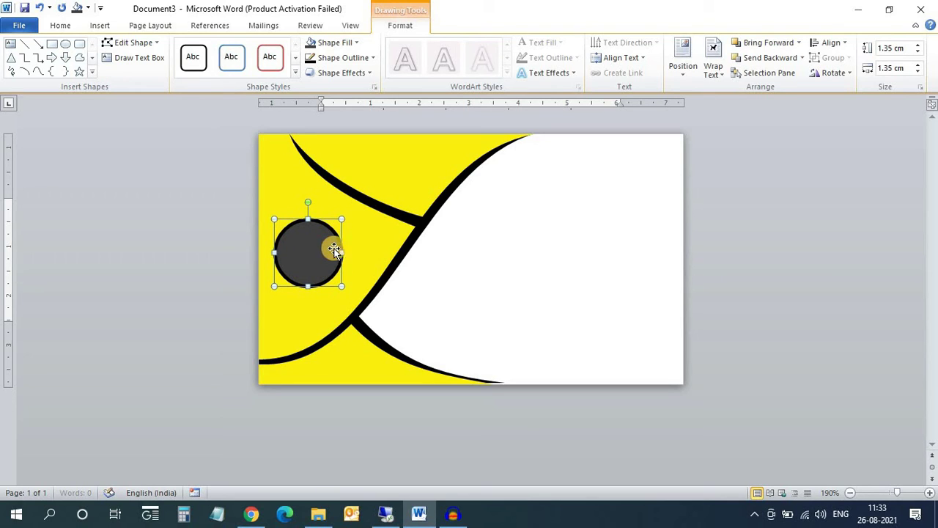
{"action": "left_click", "coordinate": [456, 269]}
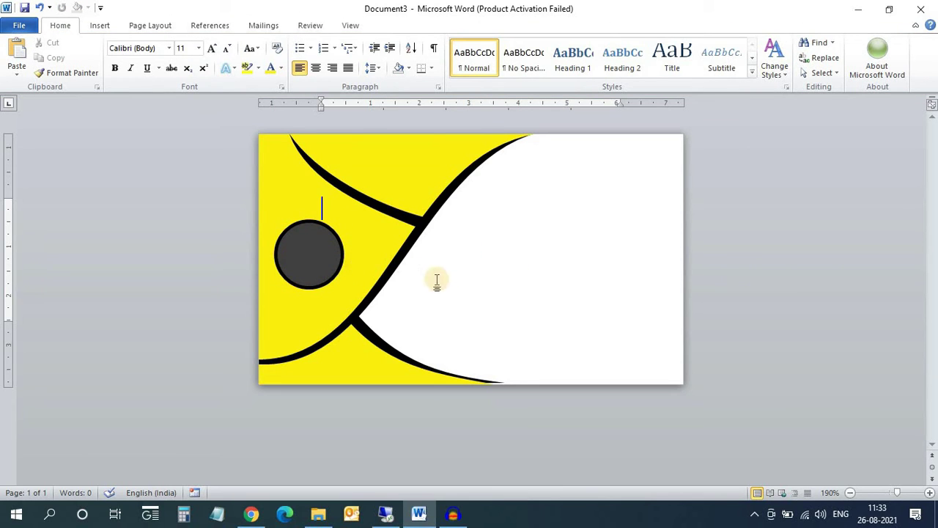
Insert an orange-styled WordArt box with No Spacing style and move it into the white area
{"action": "left_click", "coordinate": [99, 25]}
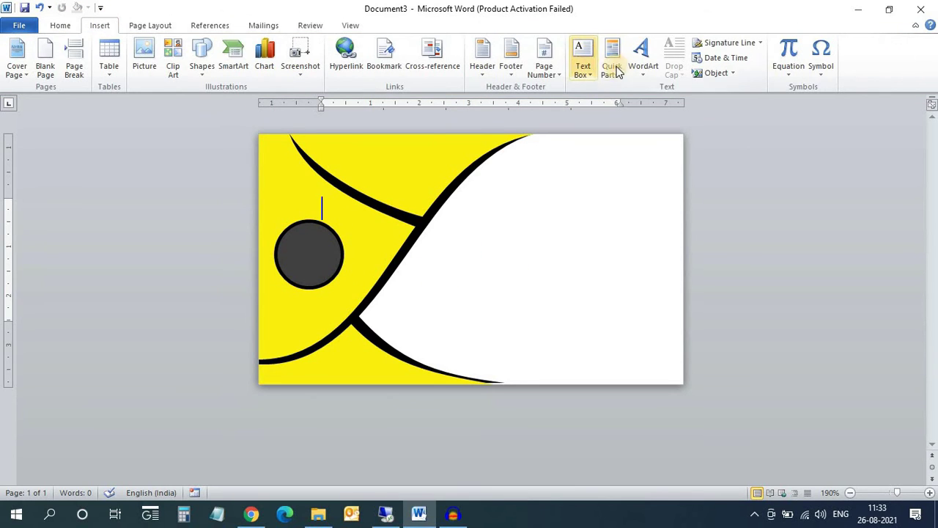
{"action": "left_click", "coordinate": [643, 65]}
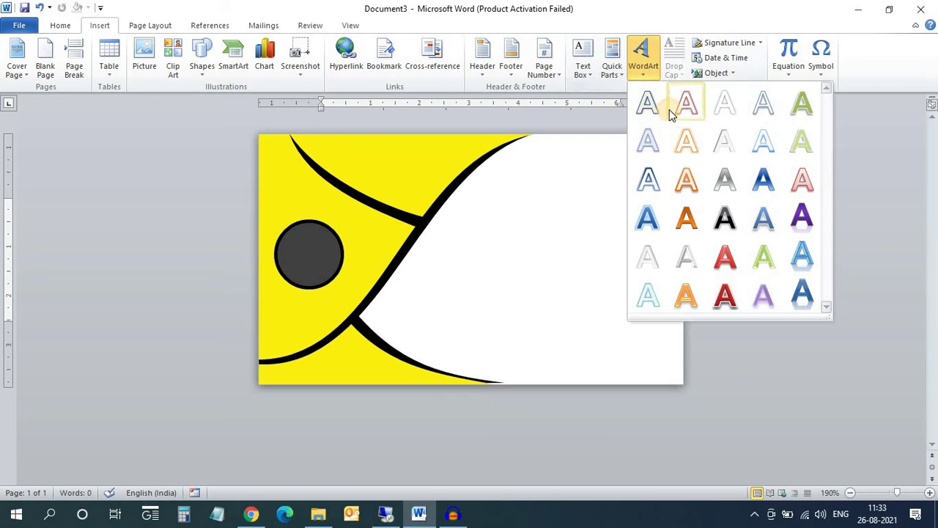
{"action": "left_click", "coordinate": [698, 211]}
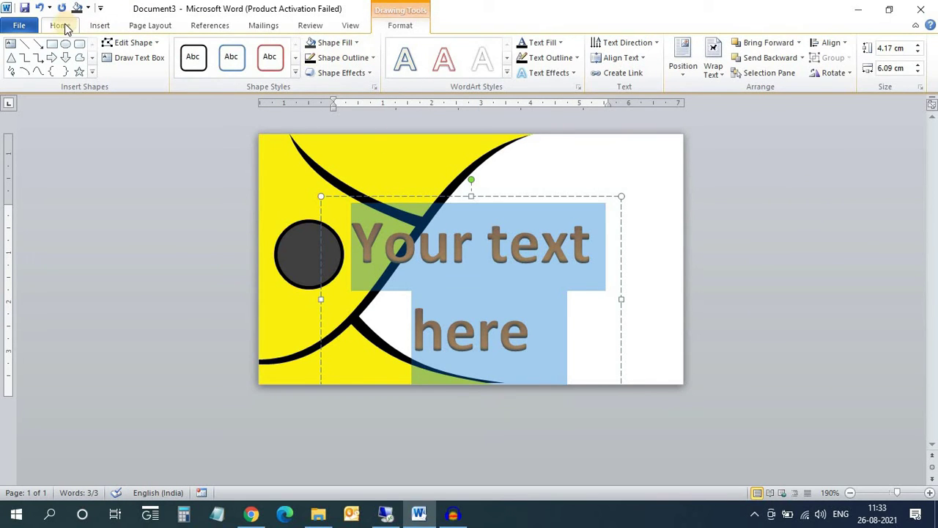
{"action": "left_click", "coordinate": [60, 25]}
{"action": "left_click", "coordinate": [524, 59]}
{"action": "left_click", "coordinate": [409, 199]}
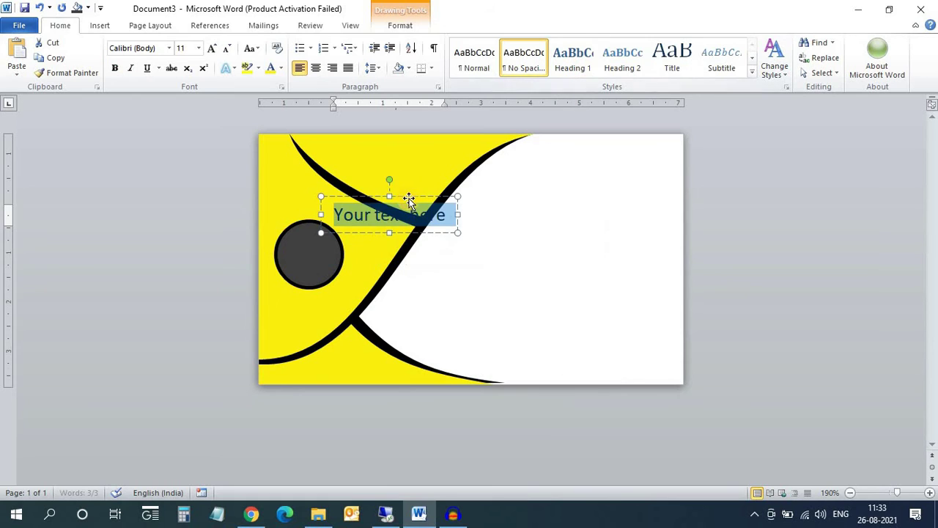
{"action": "left_click_drag", "start_coordinate": [409, 198], "coordinate": [564, 223]}
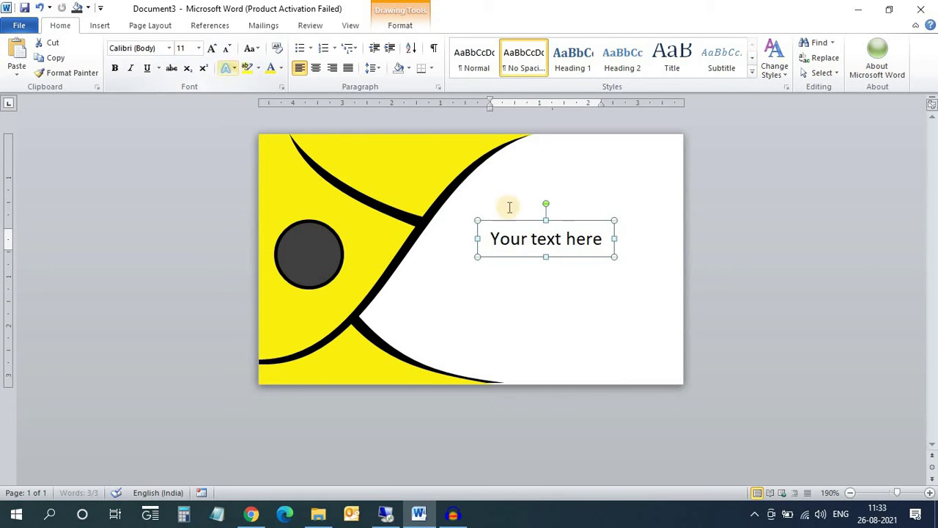
Replace the text with bold 'LOGO' / 'HERE' on two lines at 7 pt, and place it over the circle
{"action": "left_click_drag", "start_coordinate": [605, 242], "coordinate": [459, 243]}
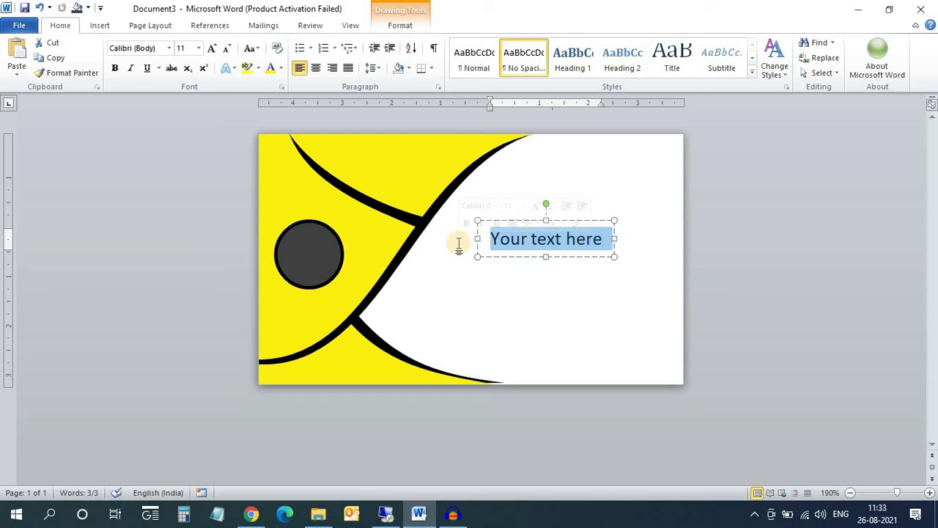
{"action": "type", "text": "LOGO"}
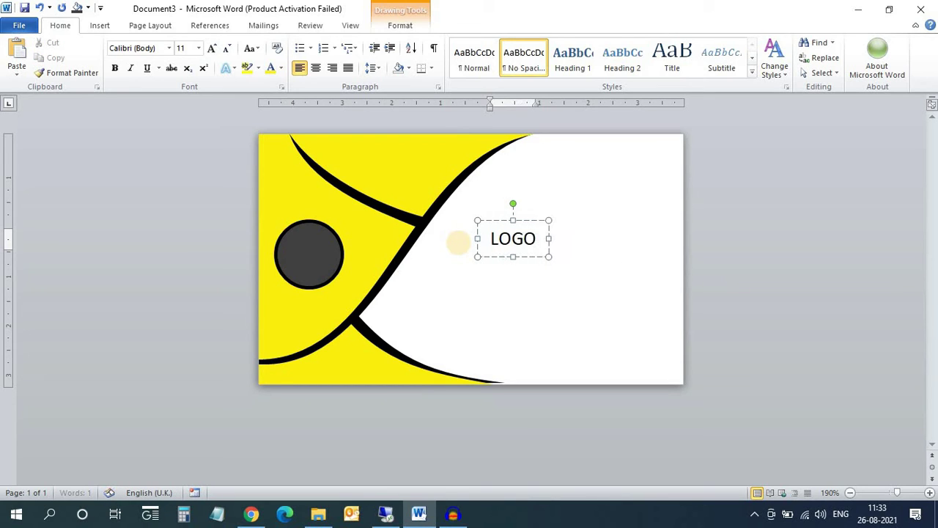
{"action": "key", "text": "Return"}
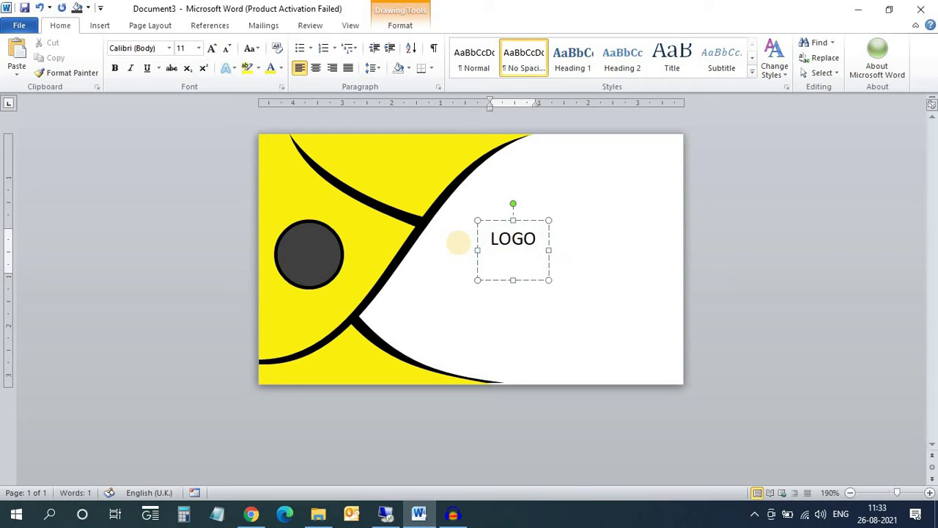
{"action": "type", "text": "HERE"}
{"action": "left_click_drag", "start_coordinate": [546, 264], "coordinate": [457, 212]}
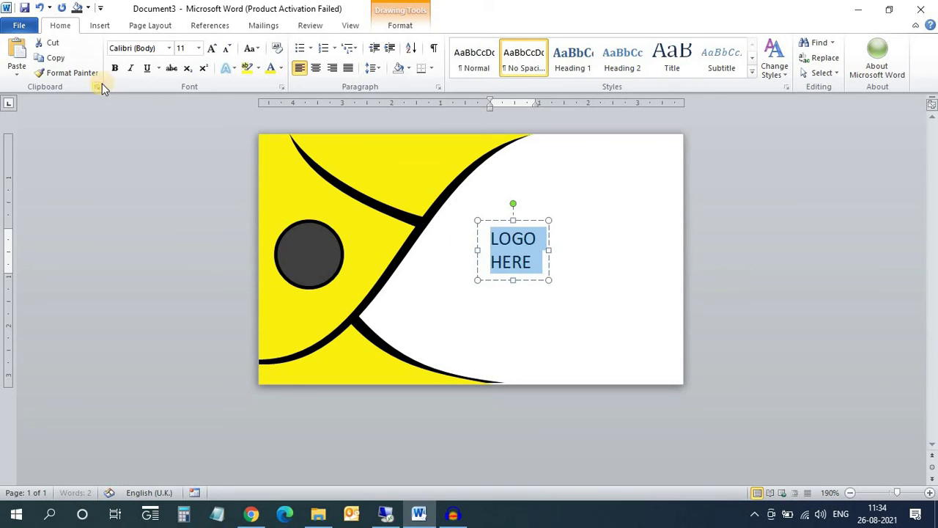
{"action": "left_click", "coordinate": [117, 69]}
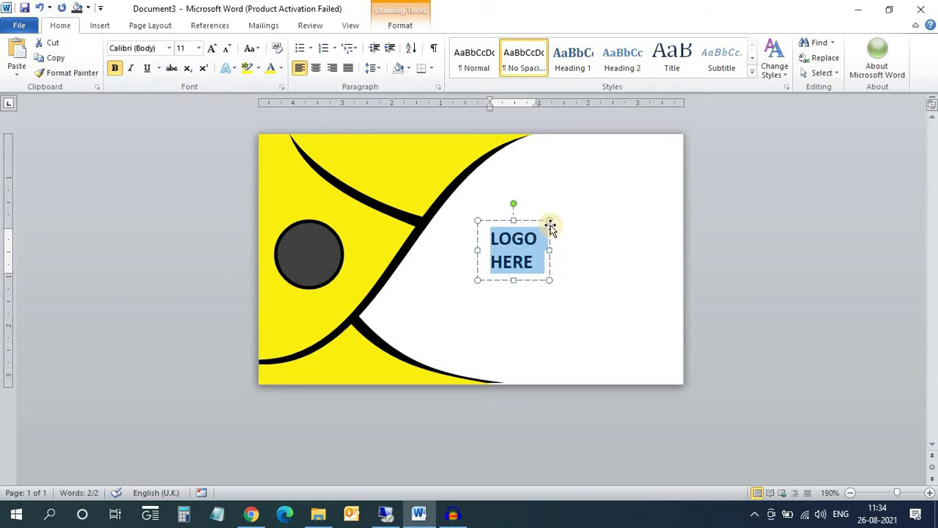
{"action": "left_click_drag", "start_coordinate": [549, 222], "coordinate": [540, 240]}
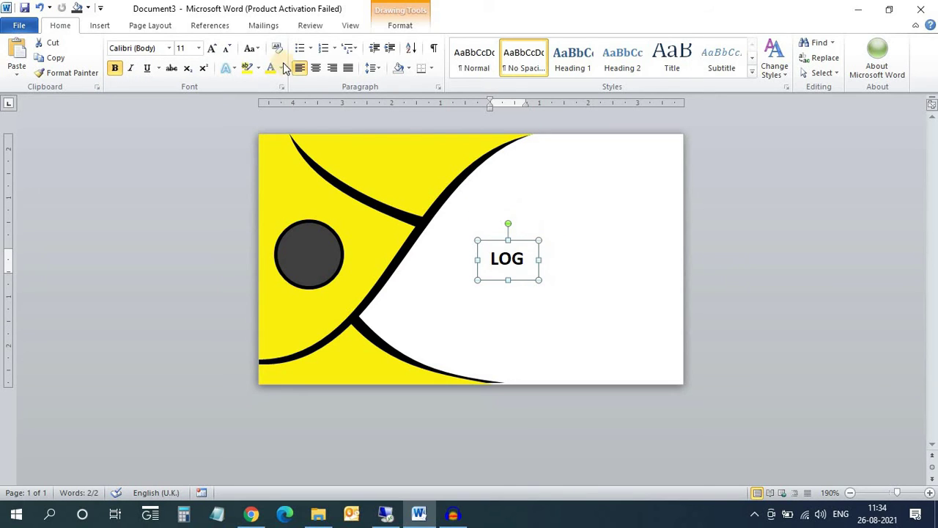
{"action": "left_click", "coordinate": [232, 51]}
{"action": "left_click", "coordinate": [231, 52]}
{"action": "left_click", "coordinate": [232, 51]}
{"action": "left_click", "coordinate": [232, 51]}
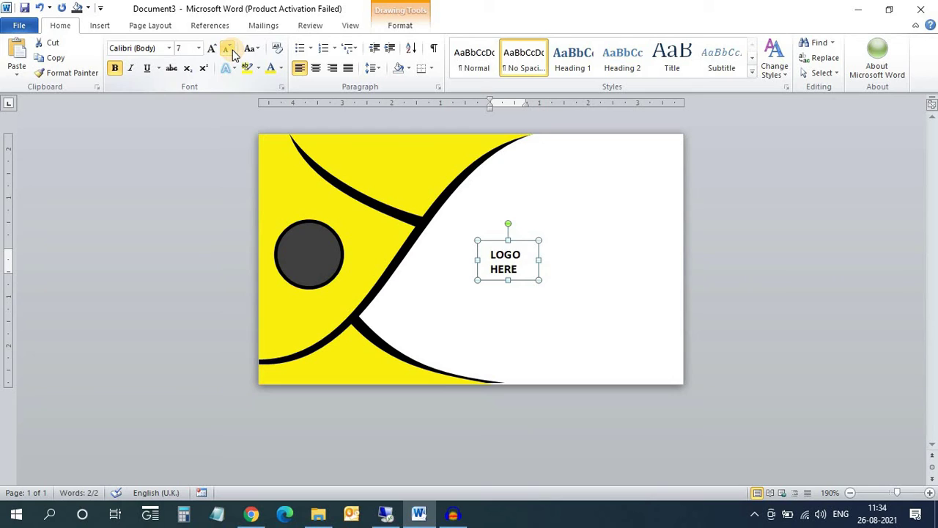
{"action": "left_click_drag", "start_coordinate": [516, 239], "coordinate": [314, 233]}
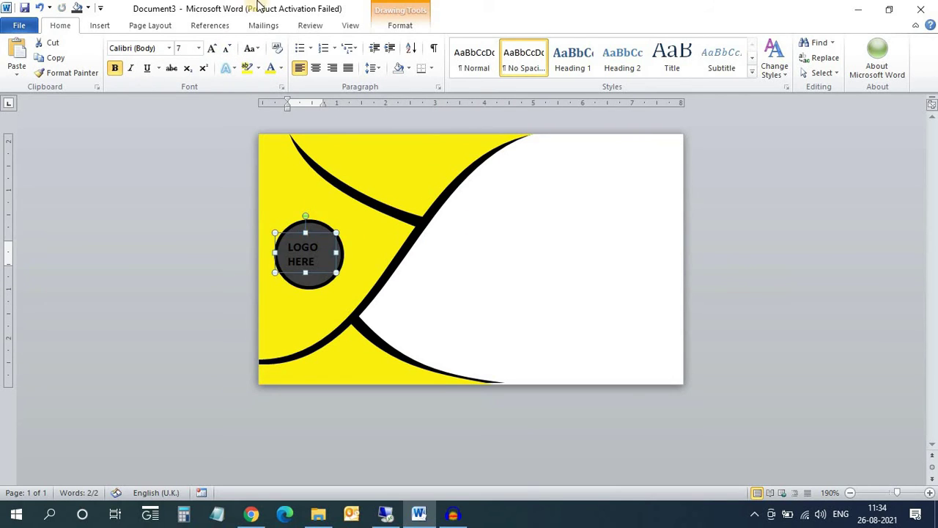
Grow the LOGO HERE text to 9 pt, widen its box slightly, and colour it white
{"action": "left_click", "coordinate": [210, 49]}
{"action": "left_click", "coordinate": [210, 49]}
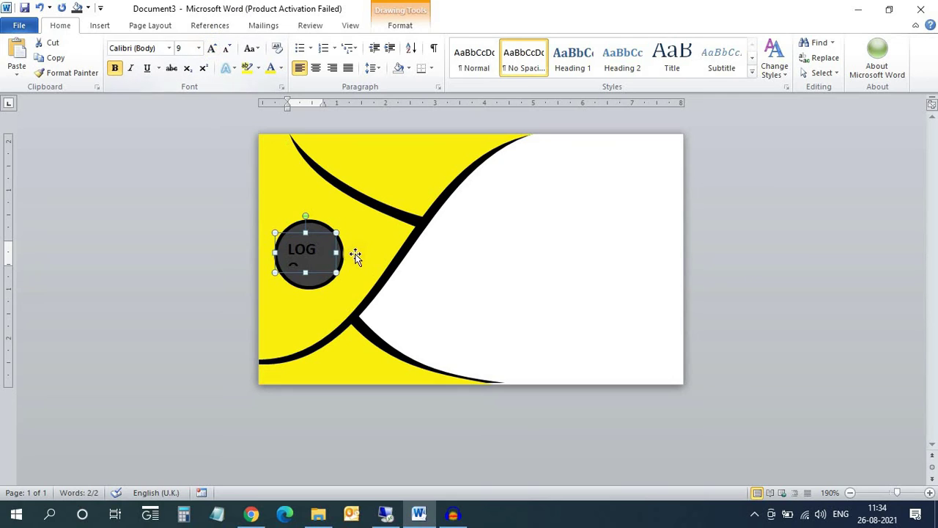
{"action": "left_click_drag", "start_coordinate": [336, 253], "coordinate": [344, 250]}
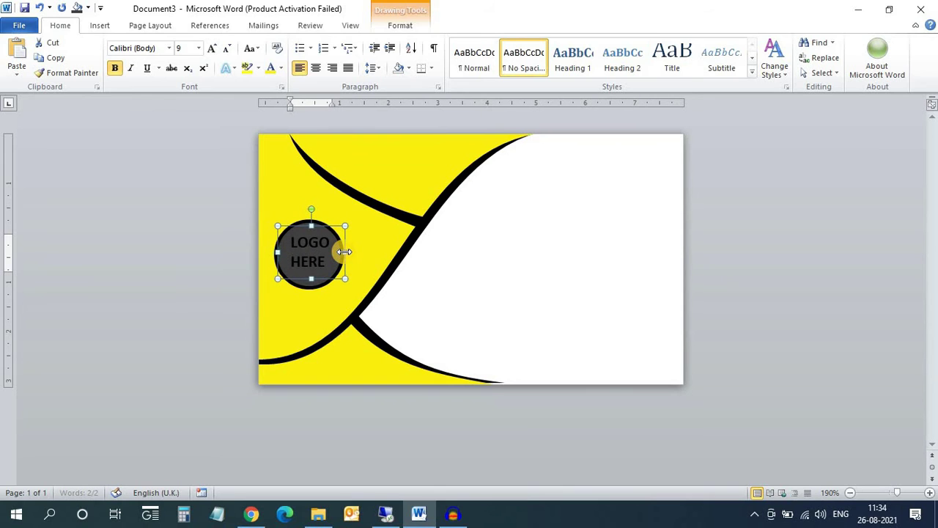
{"action": "left_click", "coordinate": [282, 69]}
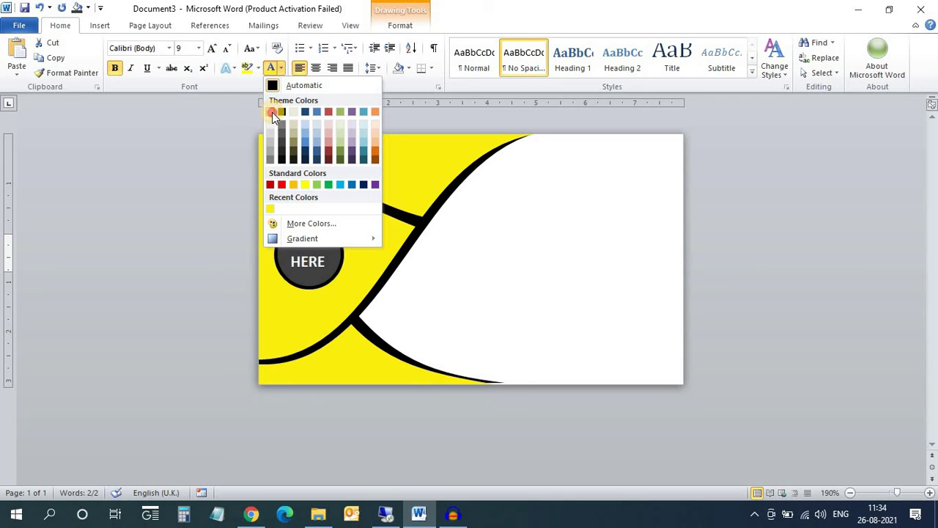
{"action": "left_click", "coordinate": [271, 113]}
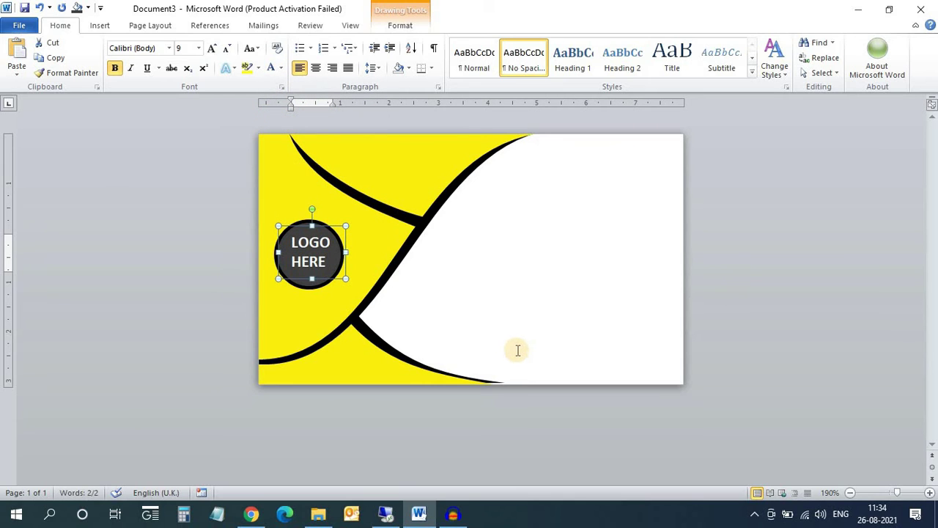
{"action": "left_click", "coordinate": [530, 328]}
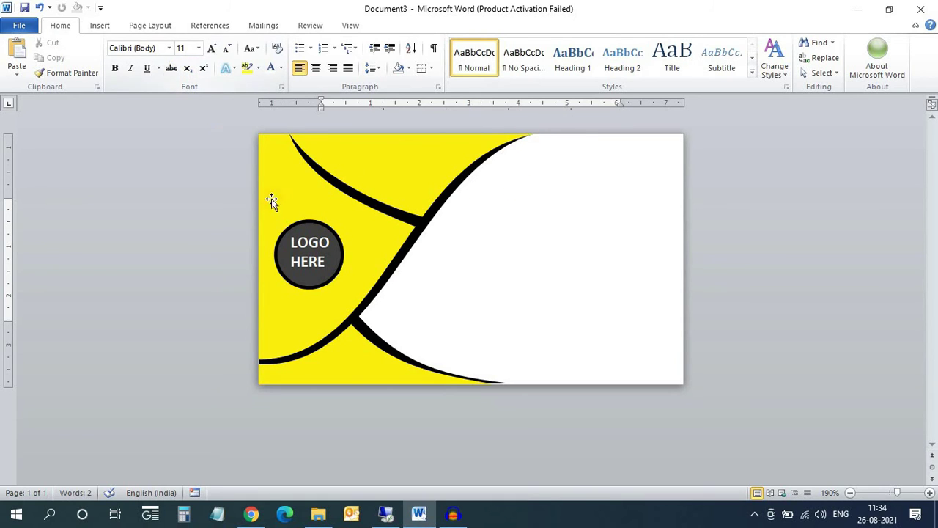
Insert a new WordArt 'Your text here' box and apply the No Spacing style
{"action": "left_click", "coordinate": [100, 25]}
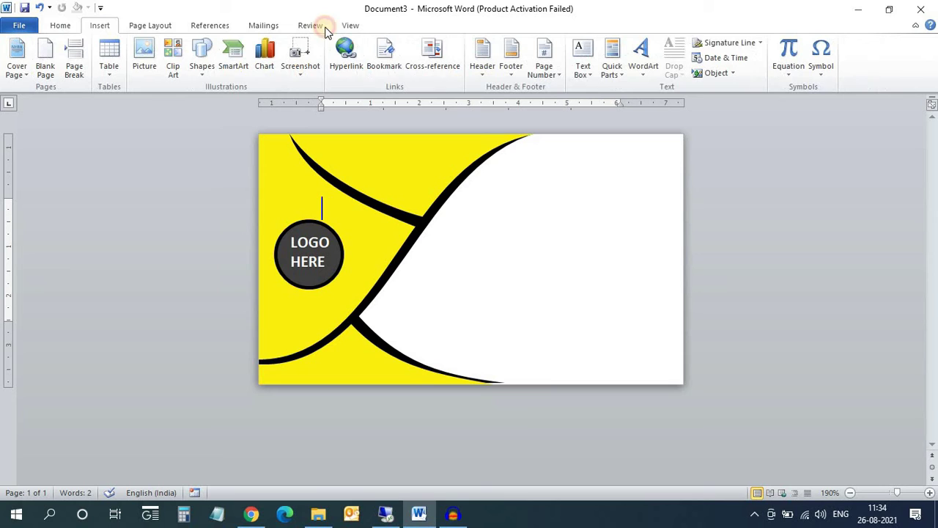
{"action": "left_click", "coordinate": [643, 59]}
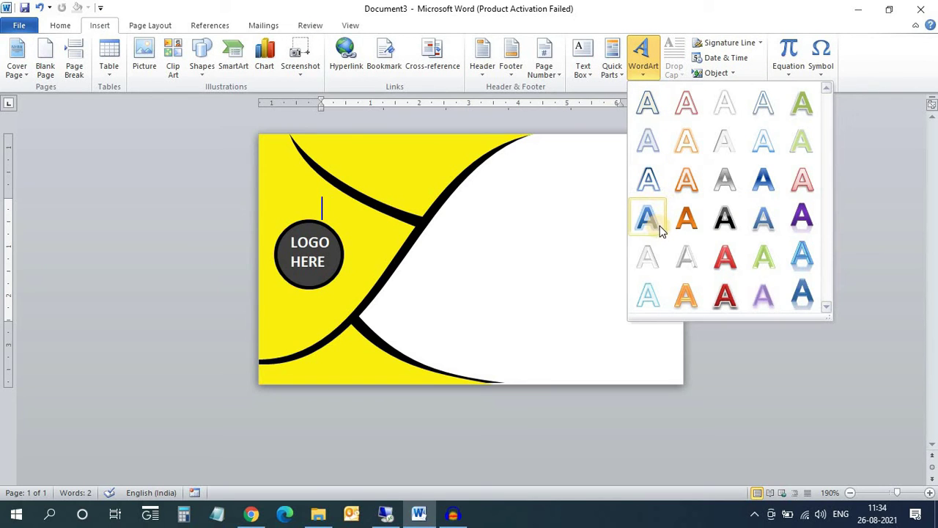
{"action": "left_click", "coordinate": [687, 217]}
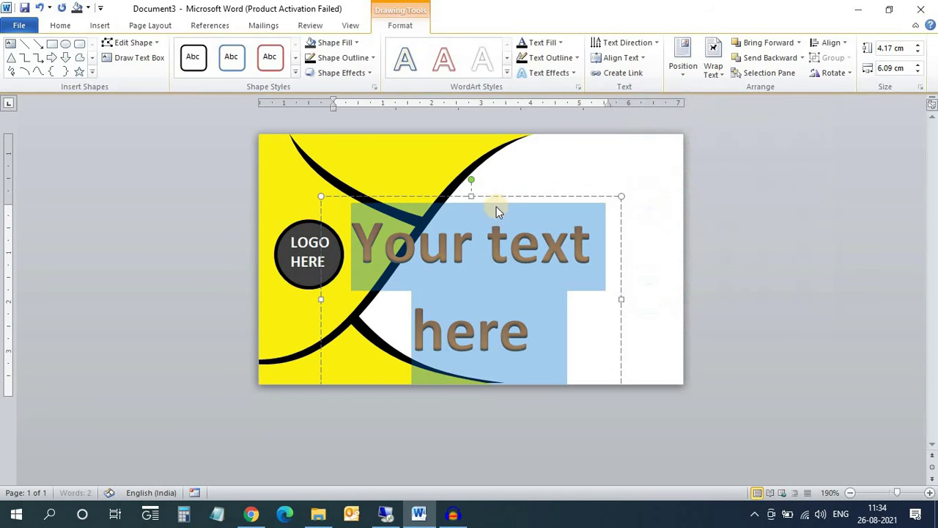
{"action": "left_click", "coordinate": [62, 25]}
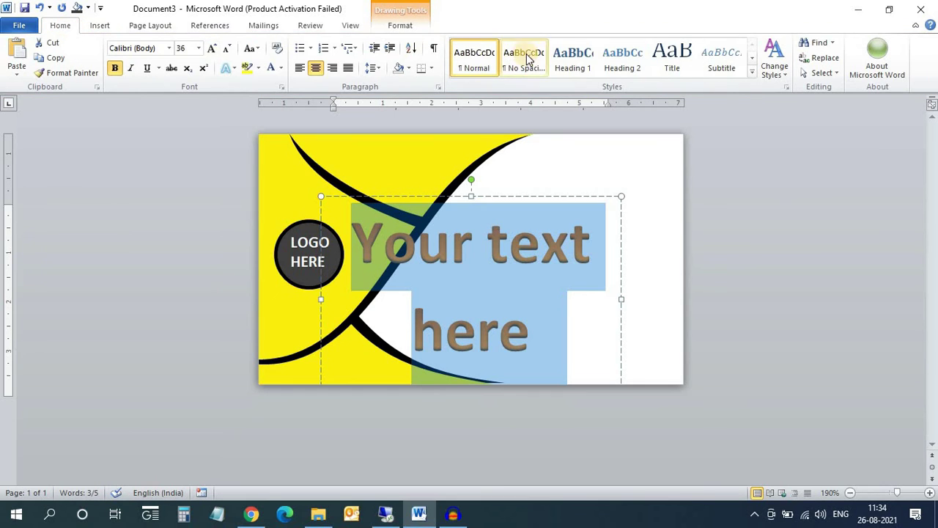
{"action": "left_click", "coordinate": [525, 66]}
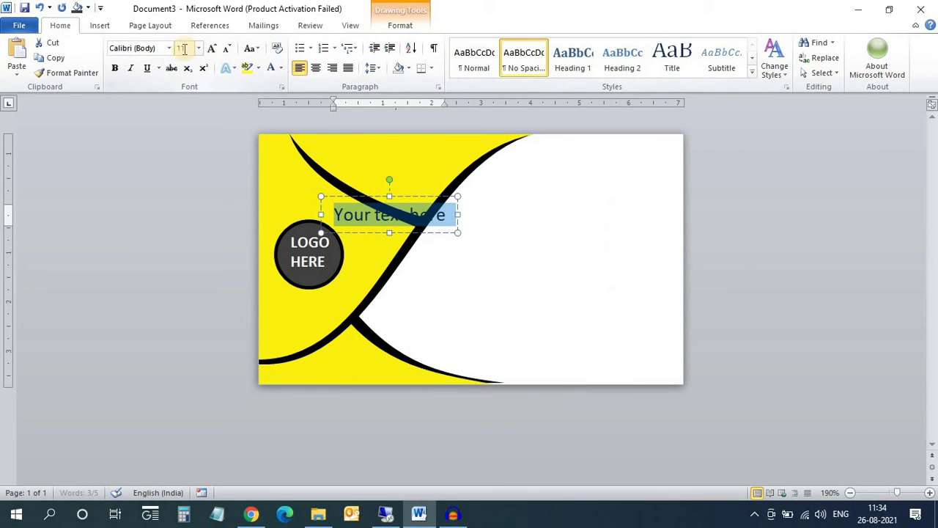
Make the text bold italic Century Gothic and move the box to the card's top right
{"action": "left_click", "coordinate": [114, 67]}
{"action": "left_click", "coordinate": [171, 49]}
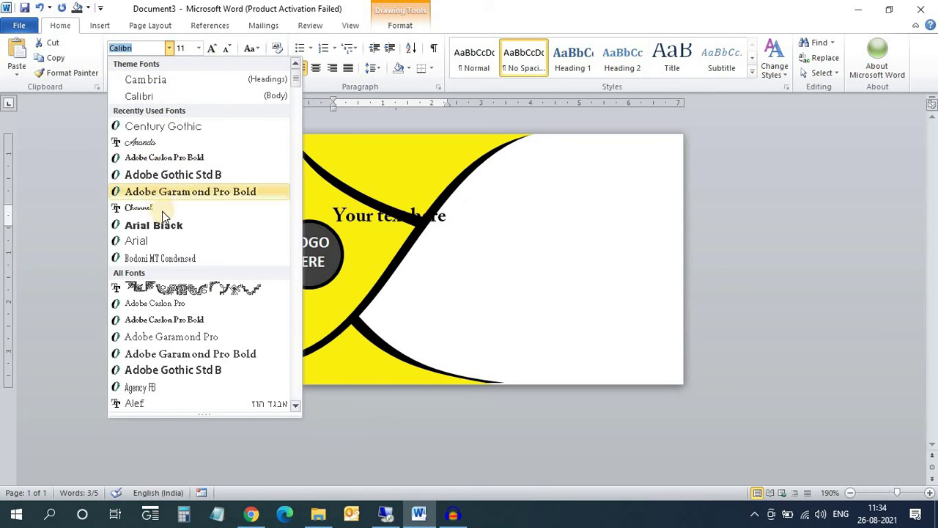
{"action": "left_click", "coordinate": [158, 131]}
{"action": "left_click_drag", "start_coordinate": [352, 197], "coordinate": [522, 165]}
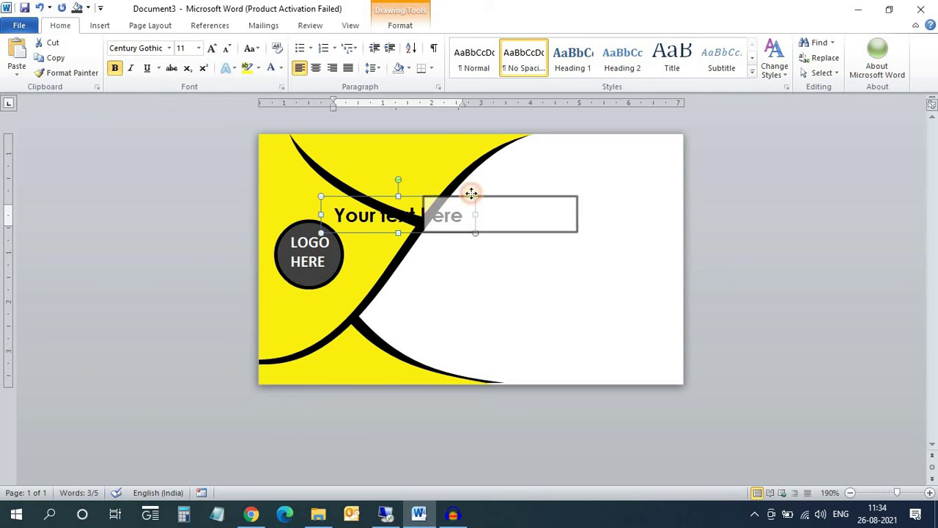
{"action": "left_click", "coordinate": [130, 67]}
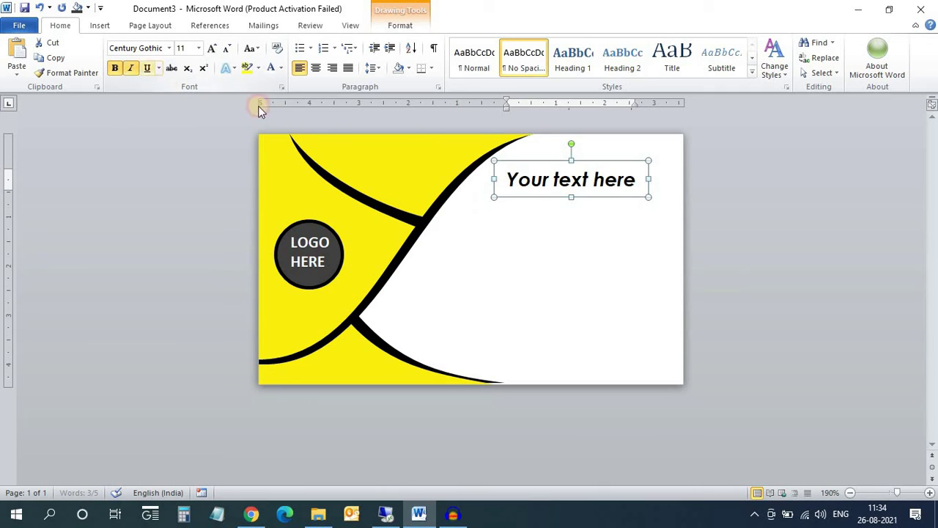
Replace the placeholder text in the top box with the cardholder's full name
{"action": "triple_click", "coordinate": [552, 180]}
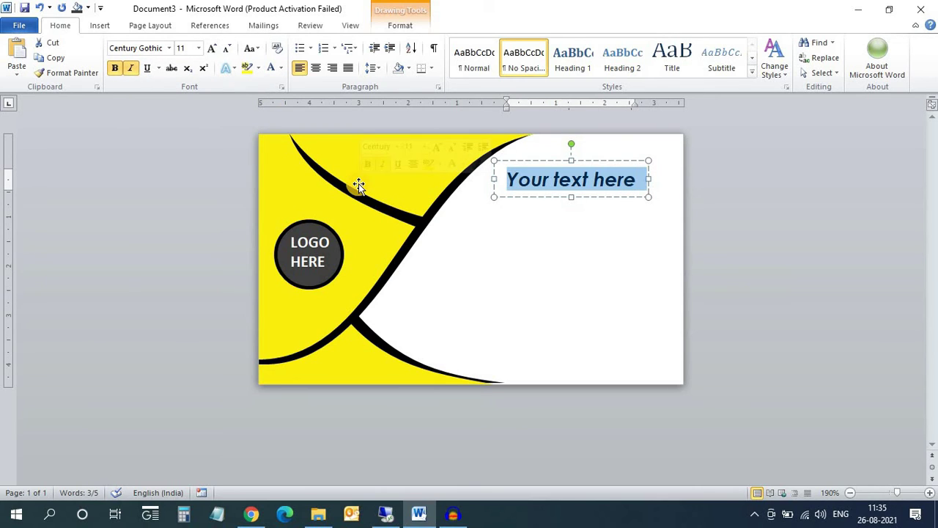
{"action": "type", "text": "M"}
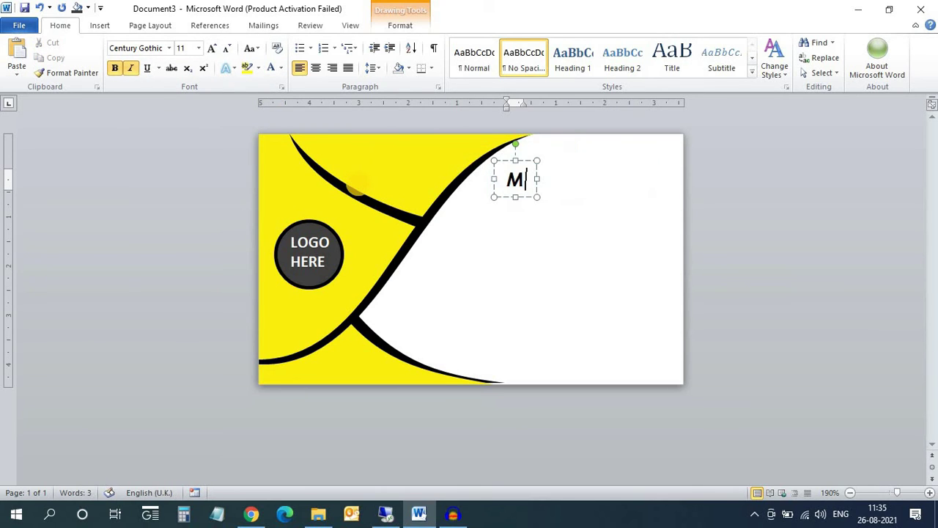
{"action": "type", "text": "P"}
{"action": "key", "text": "BackSpace"}
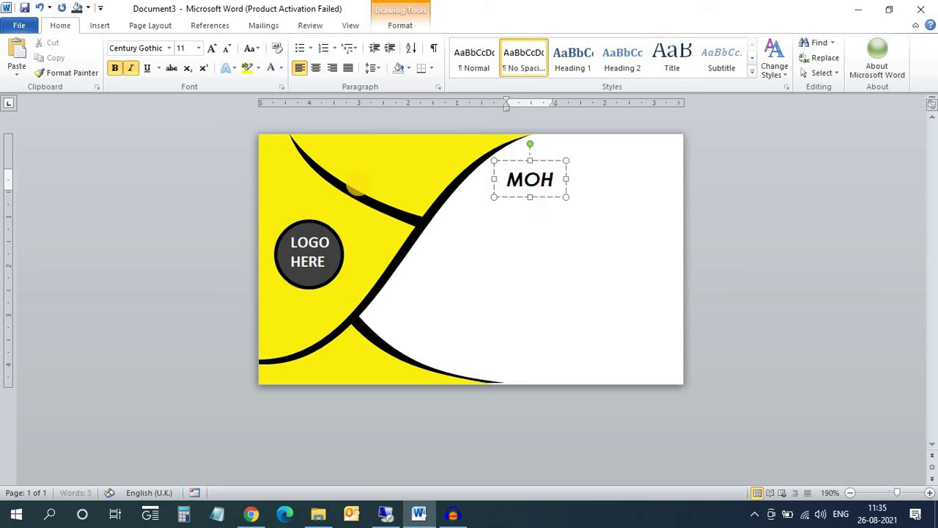
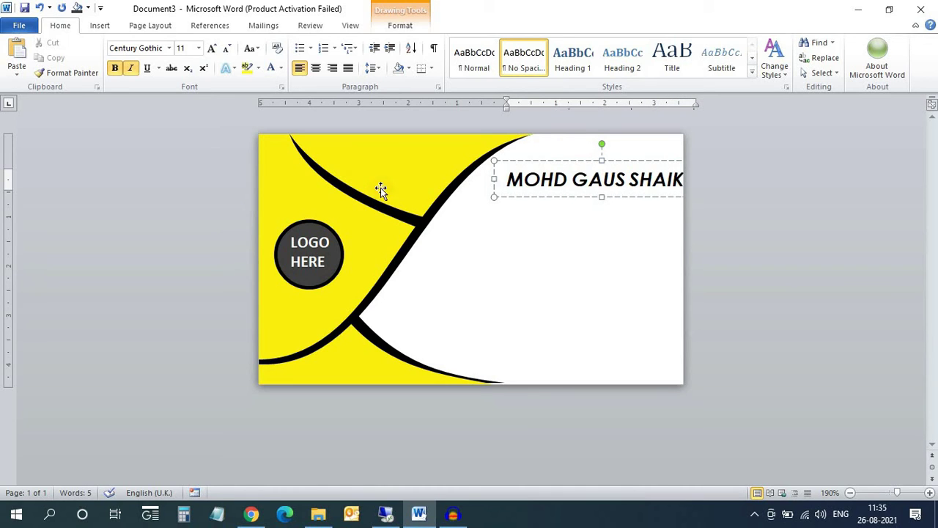
Shrink the name to 10 pt and nudge its box into the card's top-right corner
{"action": "left_click_drag", "start_coordinate": [513, 157], "coordinate": [495, 157]}
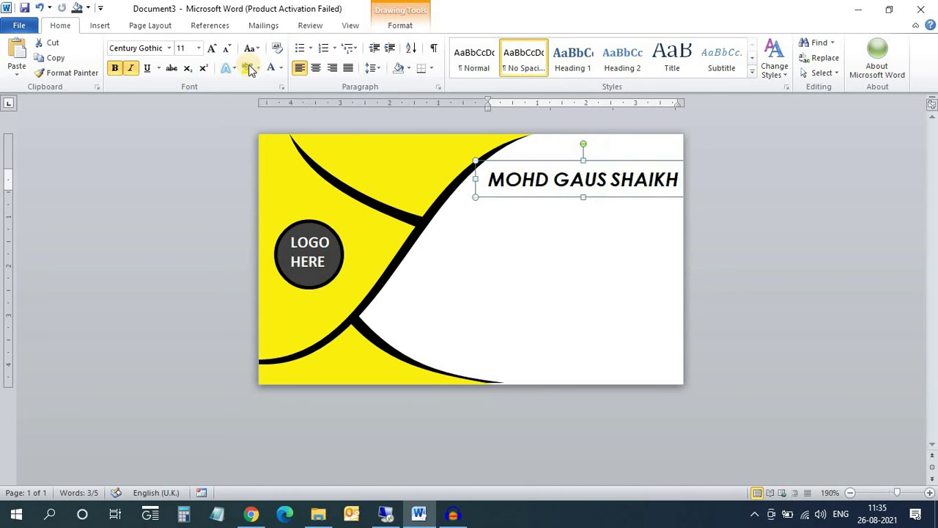
{"action": "left_click", "coordinate": [227, 48]}
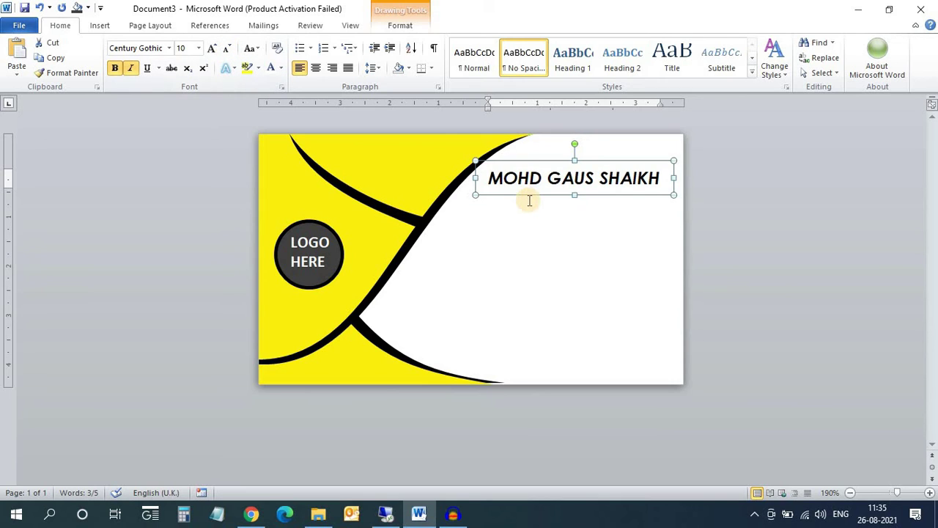
{"action": "key", "text": "ctrl+Up"}
{"action": "key", "text": "ctrl+Up"}
{"action": "key", "text": "ctrl+Up"}
{"action": "key", "text": "ctrl+Up"}
{"action": "key", "text": "ctrl+Up"}
{"action": "key", "text": "ctrl+Up"}
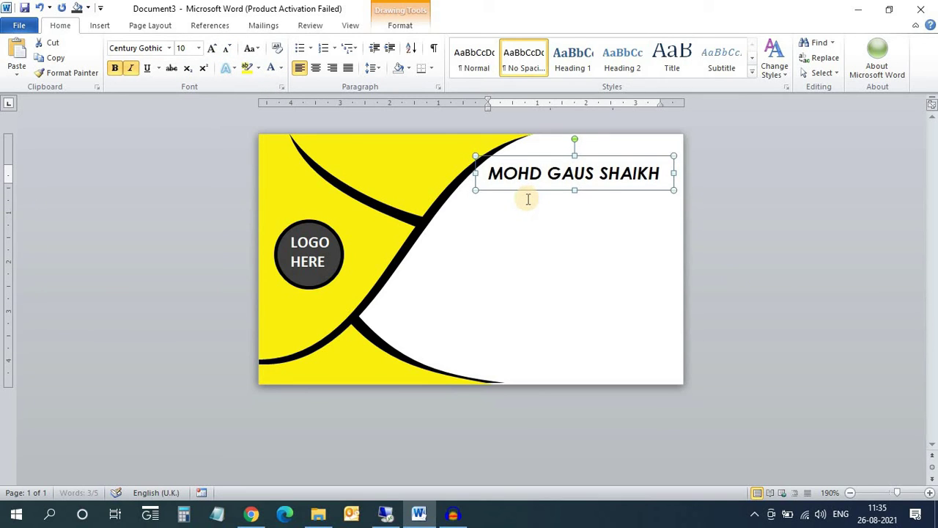
{"action": "key", "text": "ctrl+Up"}
{"action": "key", "text": "ctrl+Up"}
{"action": "key", "text": "ctrl+Up"}
{"action": "key", "text": "ctrl+Up"}
{"action": "key", "text": "ctrl+Up"}
{"action": "key", "text": "ctrl+Up"}
{"action": "key", "text": "ctrl+Up"}
{"action": "key", "text": "ctrl+Up"}
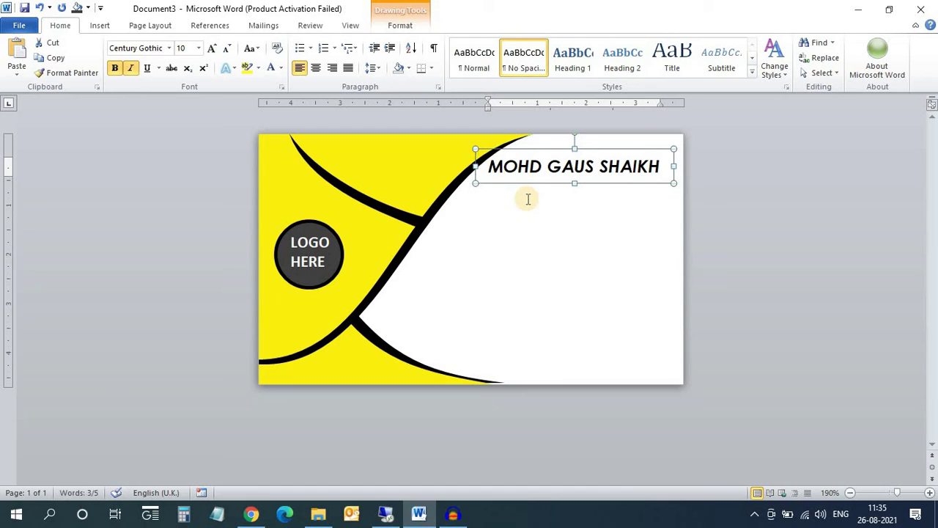
{"action": "key", "text": "ctrl+Right"}
{"action": "key", "text": "ctrl+Right"}
{"action": "key", "text": "ctrl+Right"}
{"action": "key", "text": "ctrl+Right"}
{"action": "key", "text": "ctrl+Right"}
{"action": "key", "text": "ctrl+Right"}
{"action": "key", "text": "ctrl+Right"}
{"action": "key", "text": "ctrl+Right"}
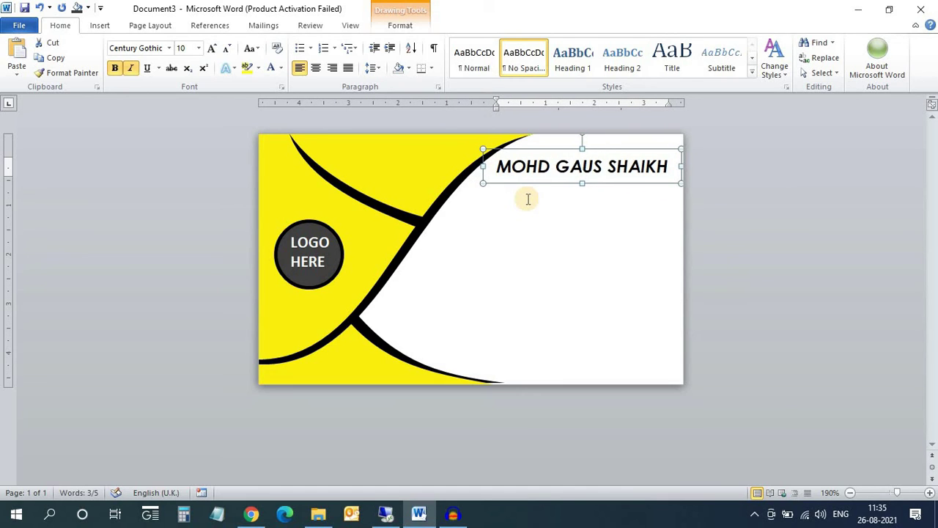
{"action": "key", "text": "ctrl+Up"}
{"action": "key", "text": "ctrl+Up"}
{"action": "key", "text": "ctrl+Up"}
{"action": "key", "text": "ctrl+Up"}
{"action": "key", "text": "ctrl+Right"}
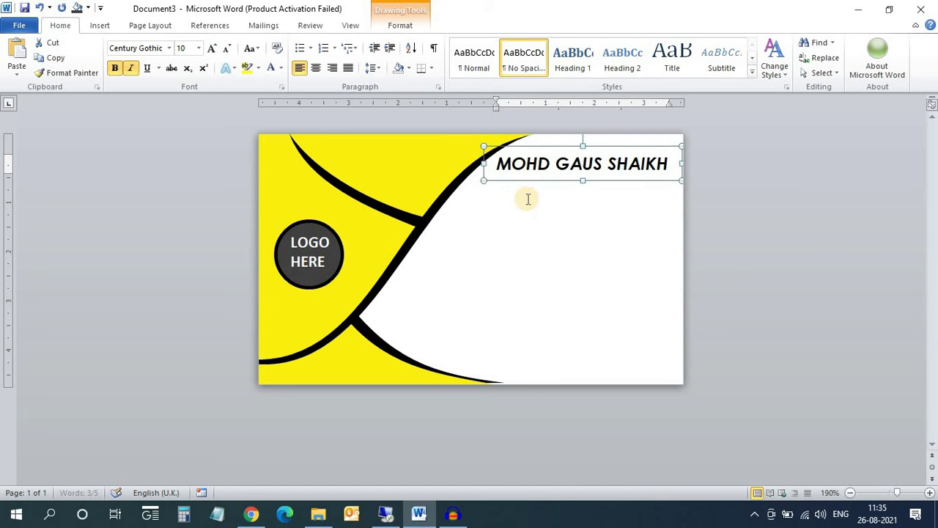
{"action": "key", "text": "ctrl+Right"}
{"action": "key", "text": "ctrl+Right"}
{"action": "key", "text": "ctrl+Right"}
{"action": "key", "text": "ctrl+Right"}
{"action": "key", "text": "ctrl+Up"}
{"action": "key", "text": "ctrl+Up"}
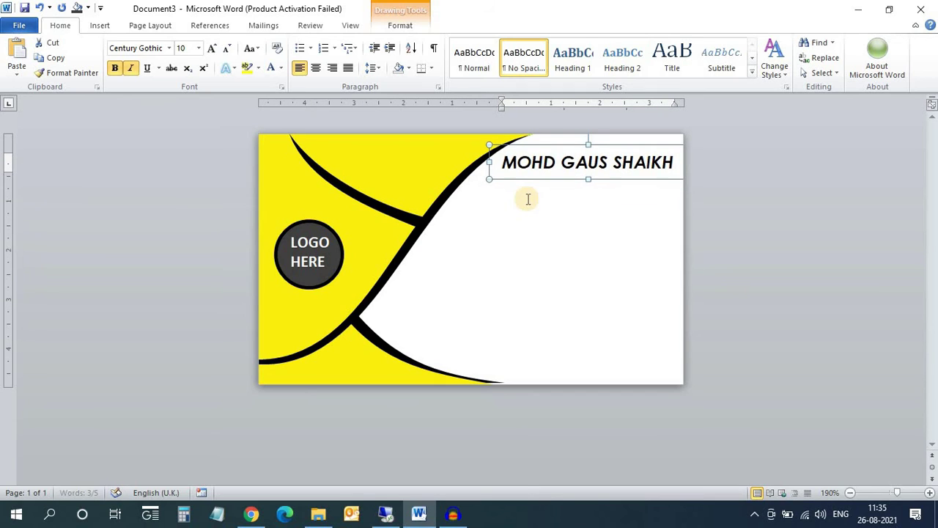
{"action": "key", "text": "ctrl+Right"}
{"action": "key", "text": "ctrl+Up"}
Fine-tune the name box's position and reselect the box
{"action": "key", "text": "ctrl+Right"}
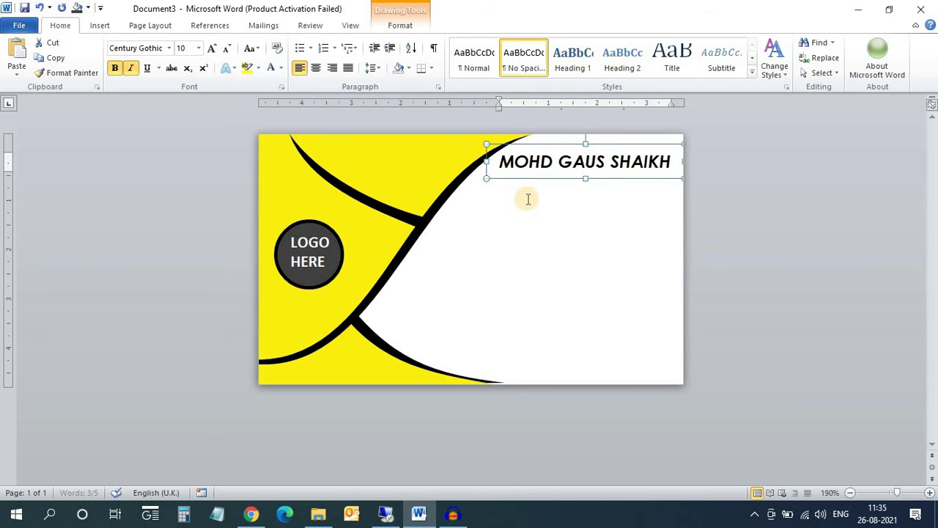
{"action": "key", "text": "ctrl+Right"}
{"action": "key", "text": "ctrl+Right"}
{"action": "key", "text": "ctrl+Right"}
{"action": "key", "text": "ctrl+Right"}
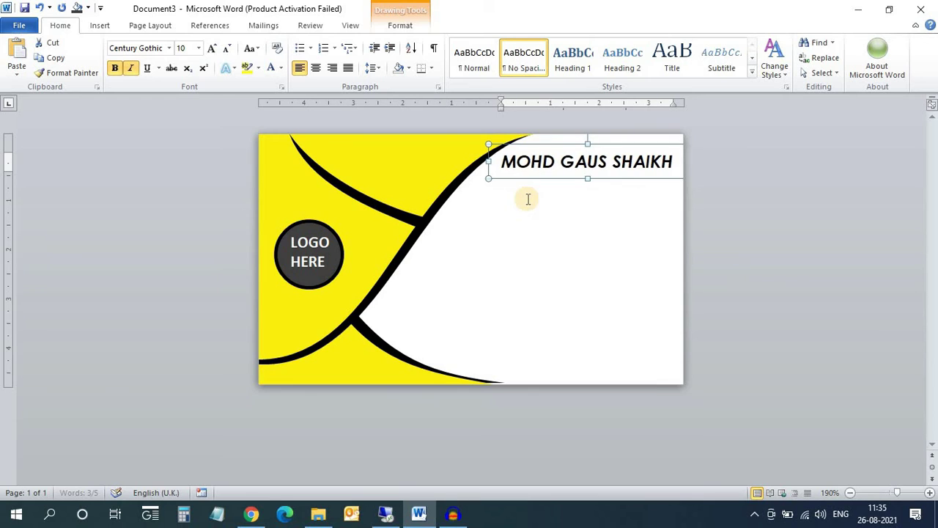
{"action": "left_click", "coordinate": [555, 182]}
{"action": "left_click", "coordinate": [548, 164]}
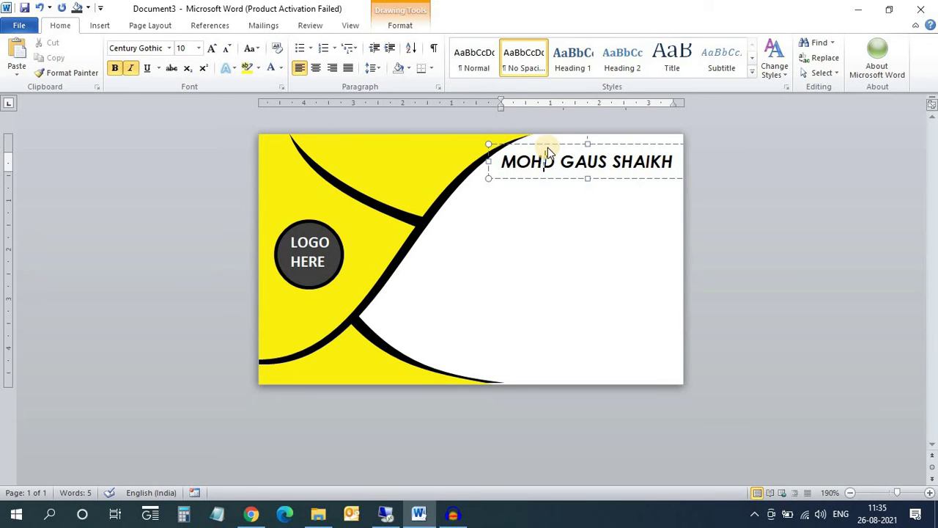
{"action": "left_click", "coordinate": [545, 144]}
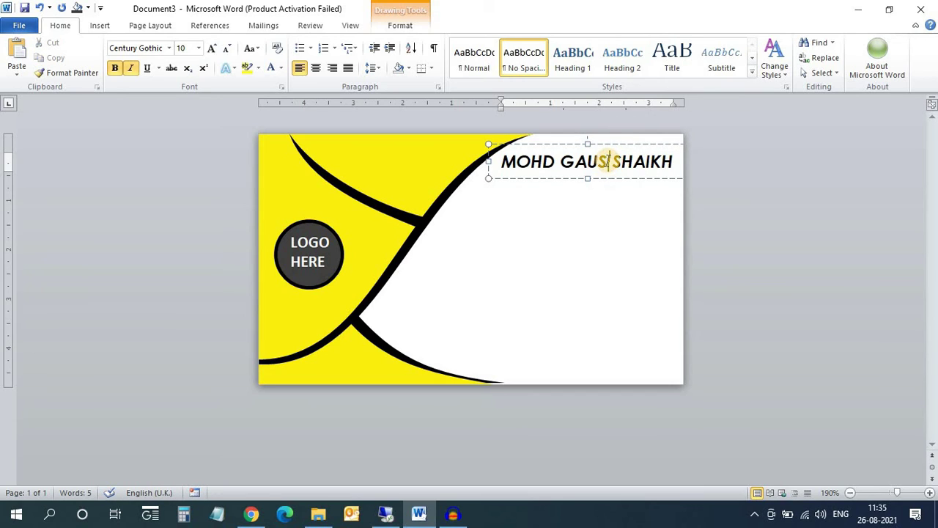
Colour the name's first two words white and the surname yellow from Recent Colors
{"action": "left_click_drag", "start_coordinate": [612, 162], "coordinate": [524, 163]}
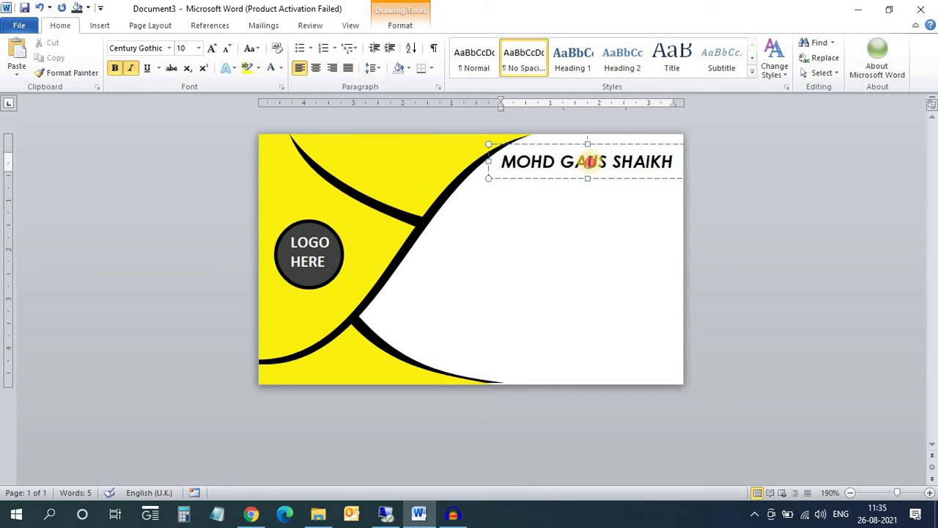
{"action": "left_click", "coordinate": [272, 72]}
{"action": "double_click", "coordinate": [652, 165]}
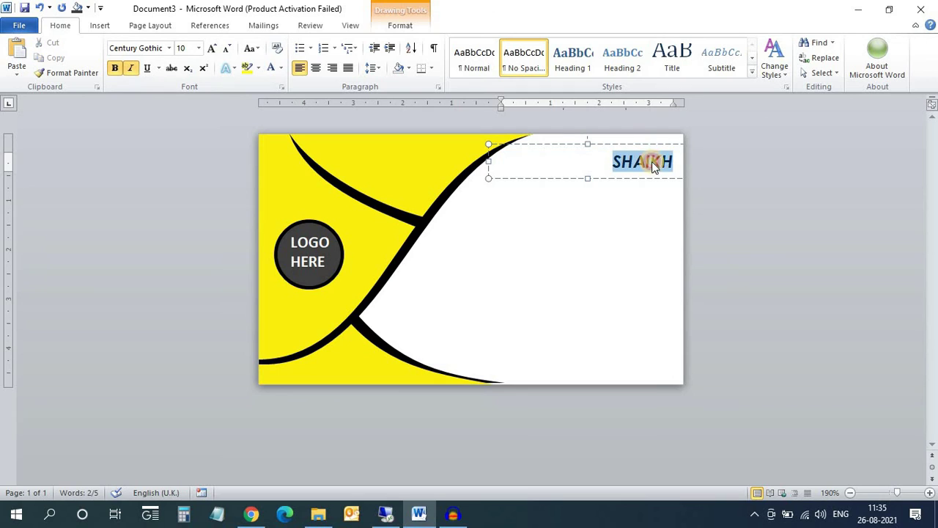
{"action": "left_click", "coordinate": [282, 68]}
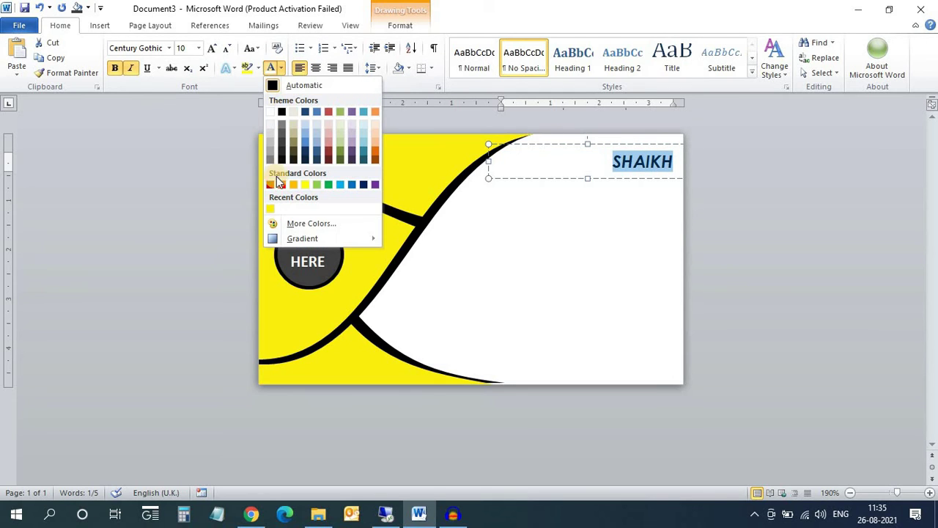
{"action": "left_click", "coordinate": [270, 208]}
{"action": "left_click", "coordinate": [647, 185]}
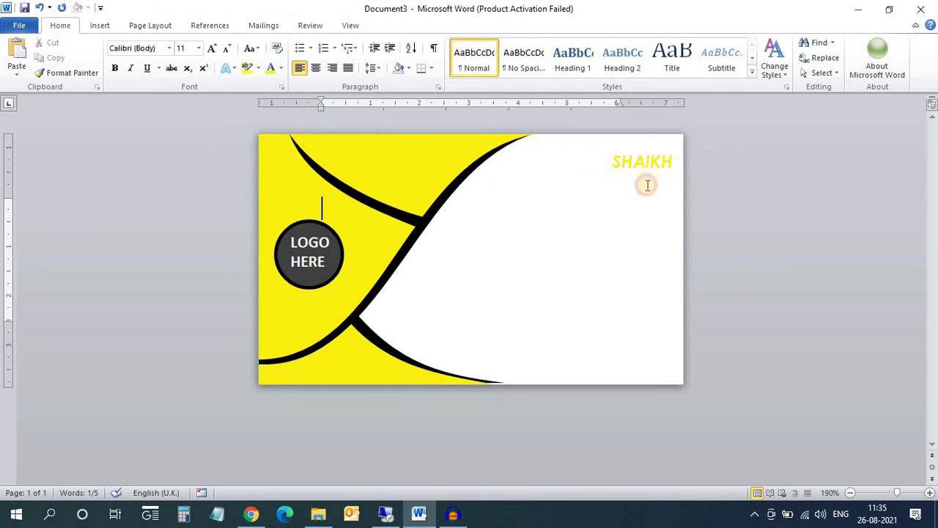
Set the page colour to dark grey on Page Layout and select the name text box
{"action": "left_click", "coordinate": [165, 26]}
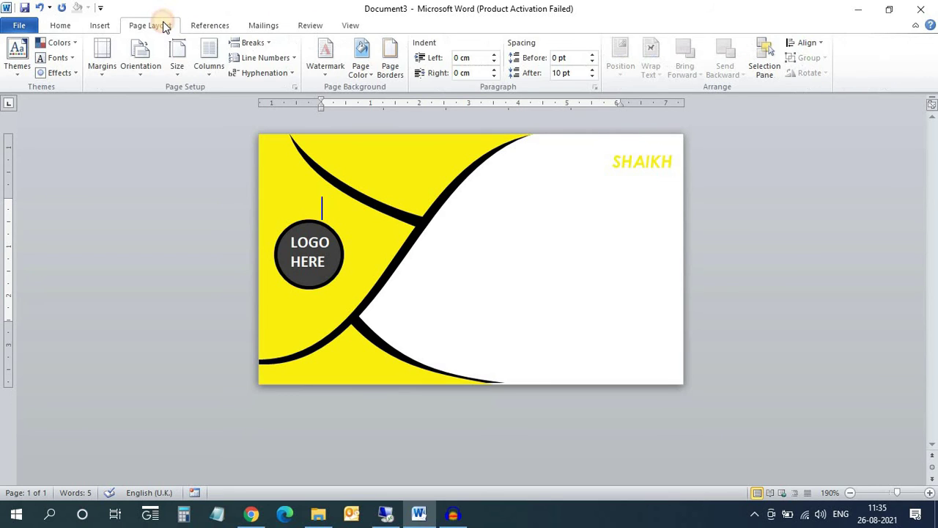
{"action": "left_click", "coordinate": [359, 70]}
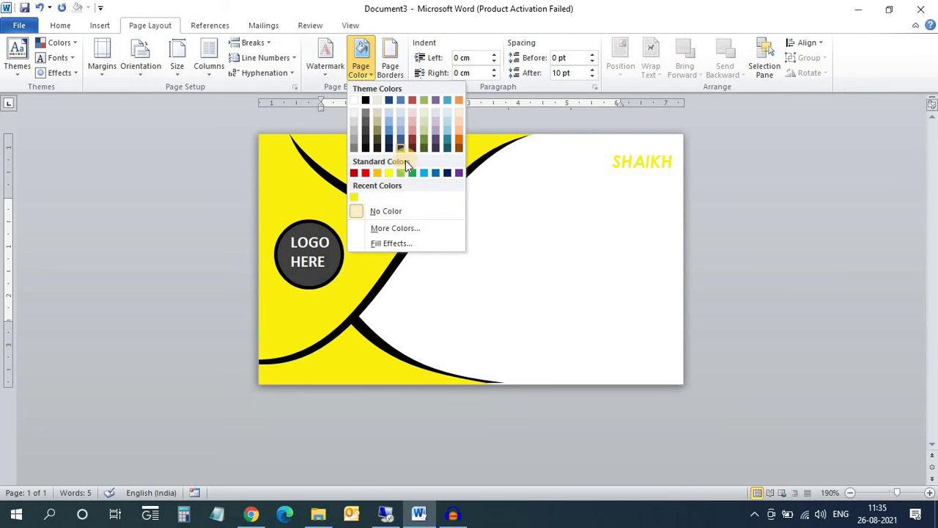
{"action": "left_click", "coordinate": [366, 135]}
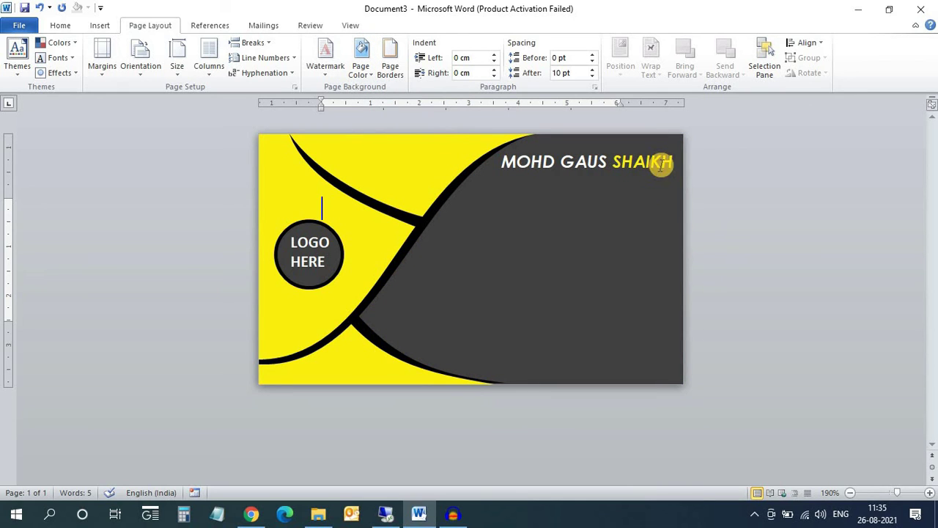
{"action": "left_click", "coordinate": [590, 177]}
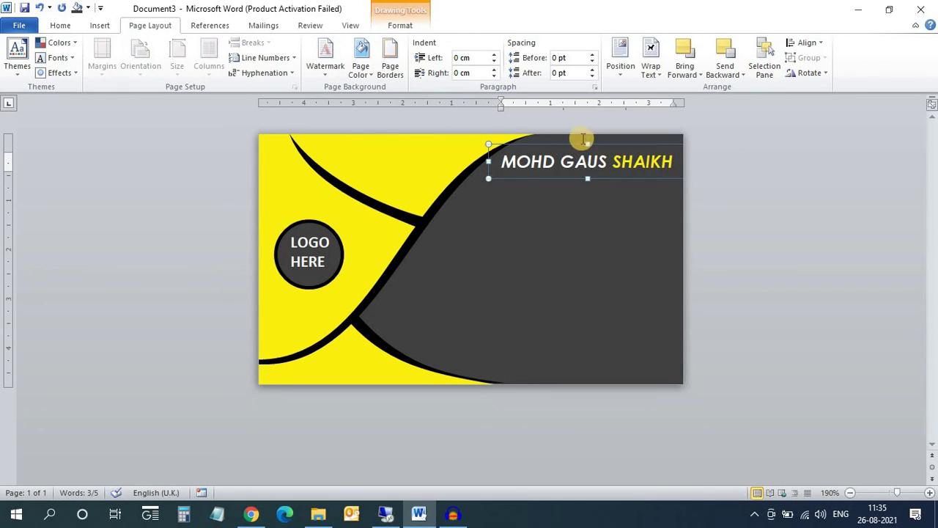
Duplicate the name box below the original, removing bold and italics, at 8 pt
{"action": "key", "text": "ctrl+d"}
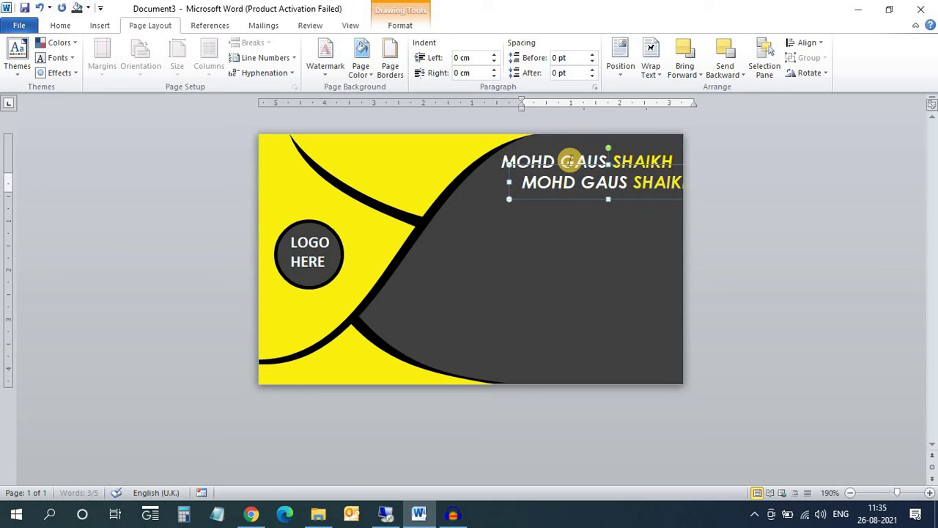
{"action": "left_click_drag", "start_coordinate": [569, 167], "coordinate": [543, 180]}
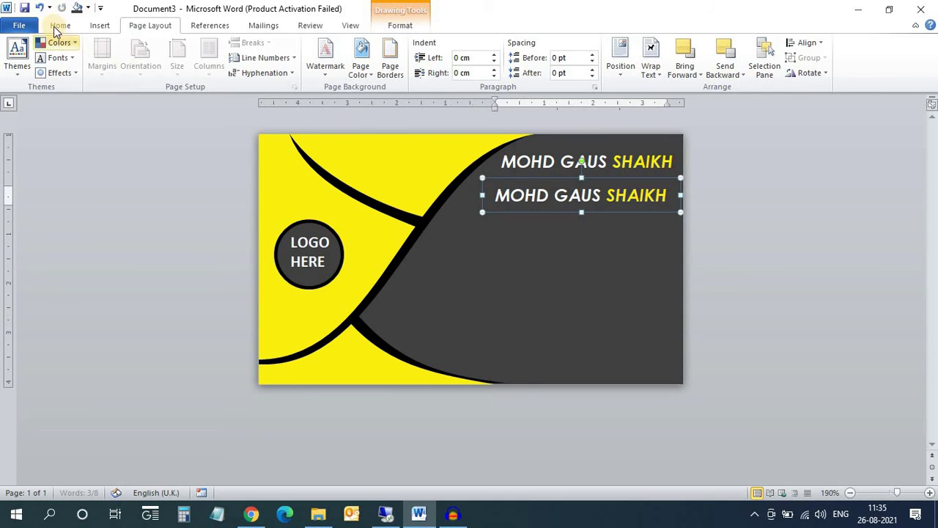
{"action": "left_click", "coordinate": [60, 25]}
{"action": "left_click", "coordinate": [131, 68]}
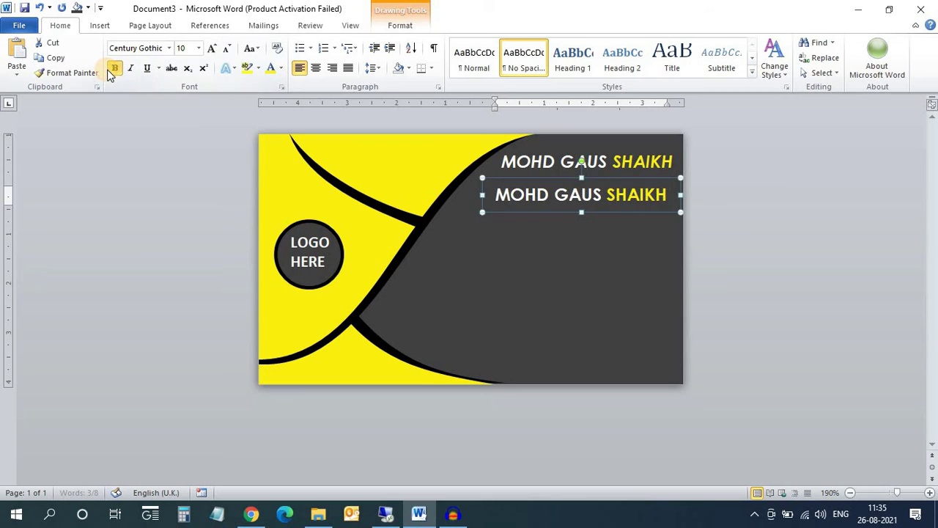
{"action": "left_click", "coordinate": [114, 67]}
{"action": "left_click", "coordinate": [227, 48]}
{"action": "left_click", "coordinate": [226, 48]}
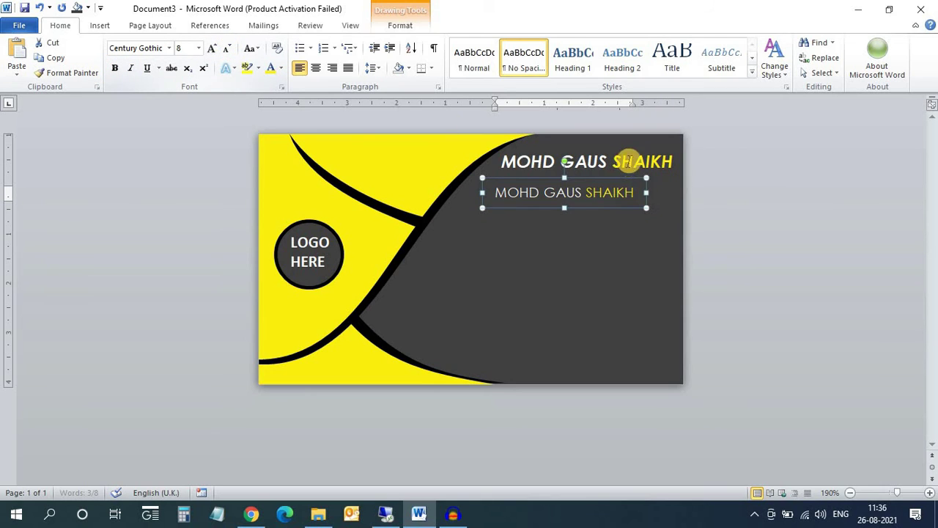
Change the copy to 'Sr. Software Engineer' at 7 pt, right-aligned under the name
{"action": "left_click_drag", "start_coordinate": [635, 193], "coordinate": [352, 194]}
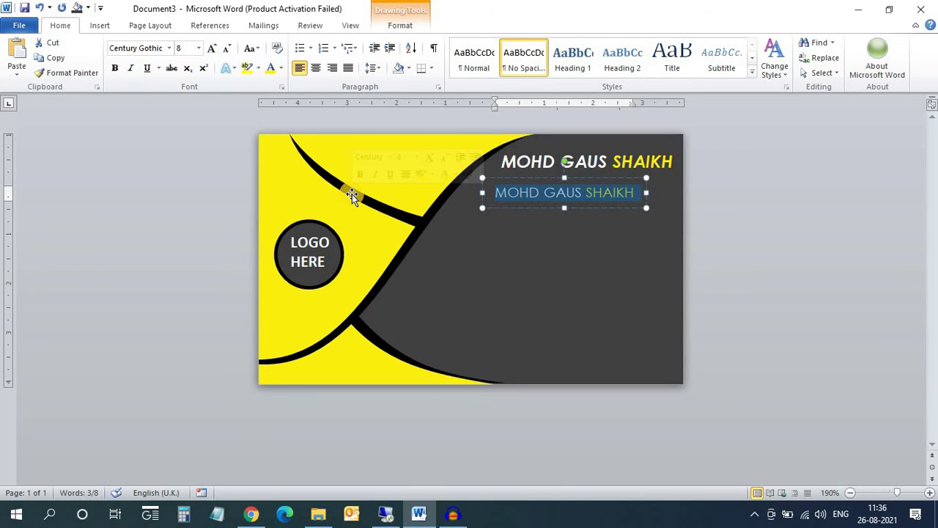
{"action": "key", "text": "BackSpace"}
{"action": "type", "text": "Sr. "}
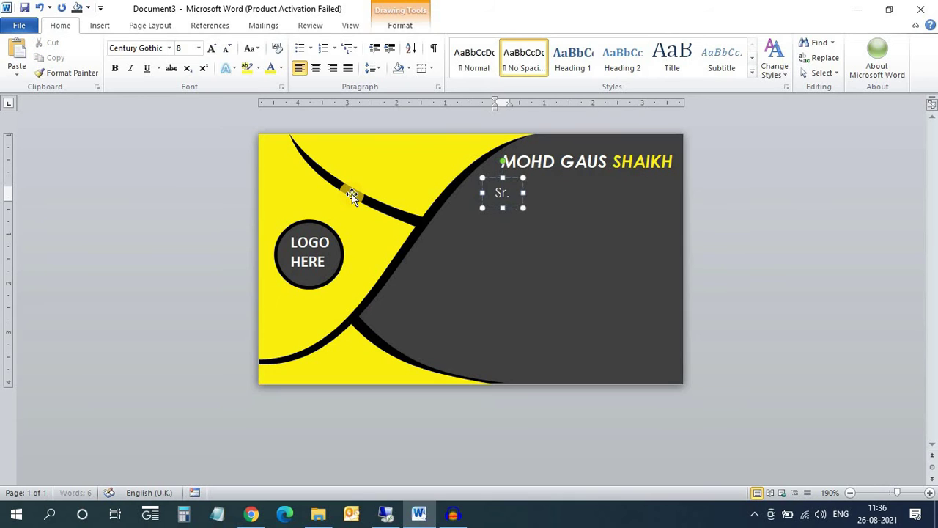
{"action": "type", "text": "Soft"}
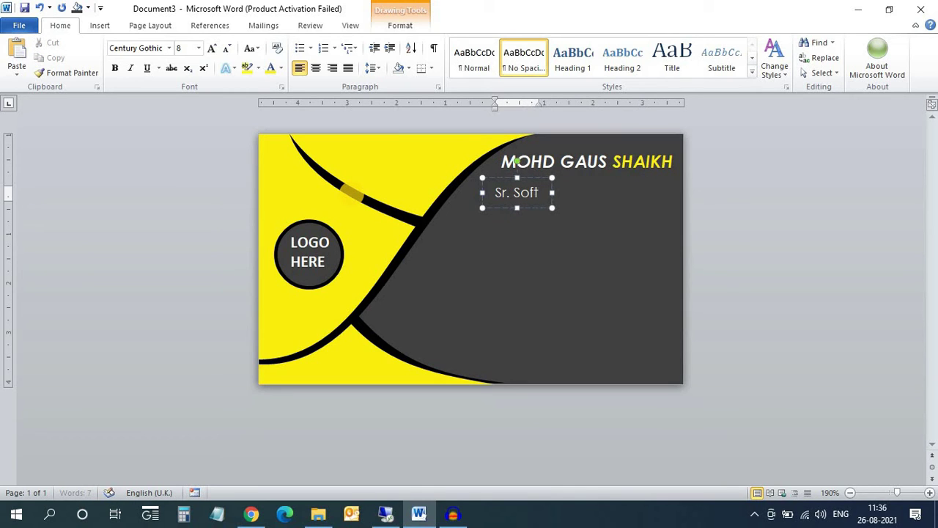
{"action": "type", "text": "w"}
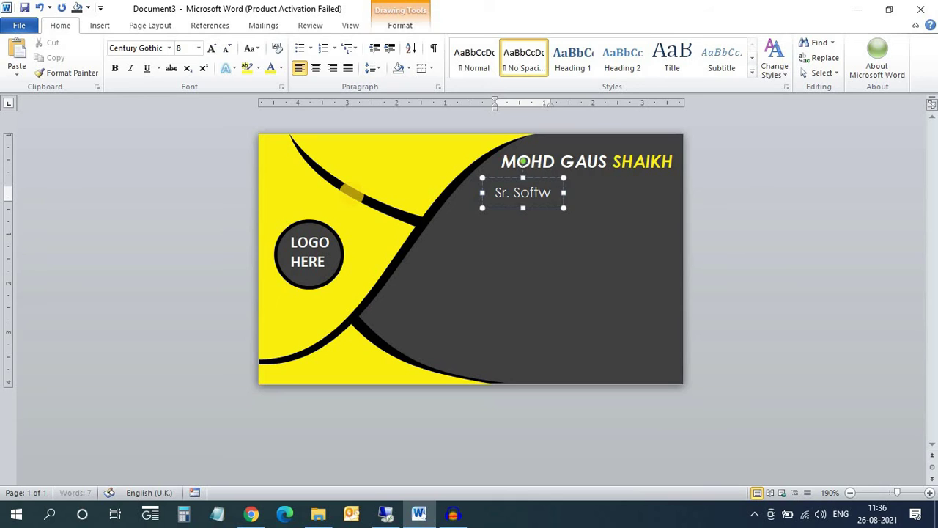
{"action": "type", "text": "are En"}
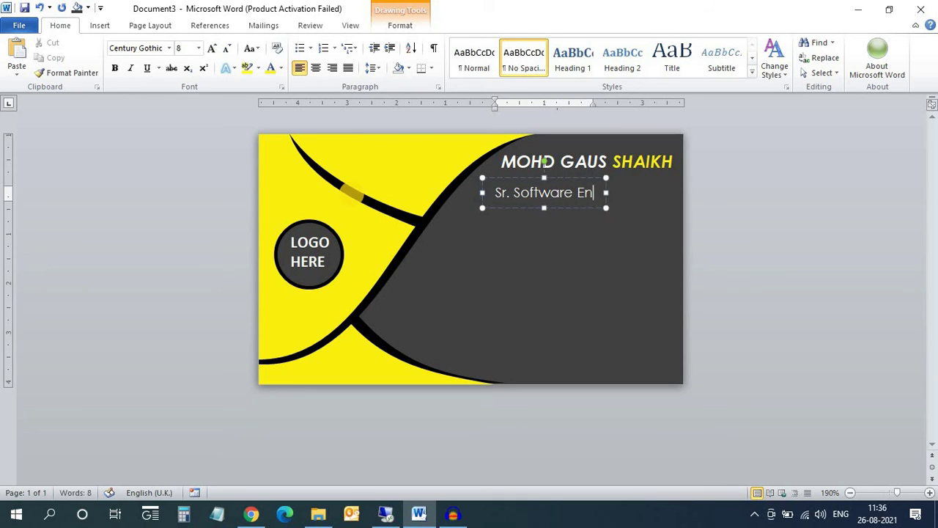
{"action": "type", "text": "gineer"}
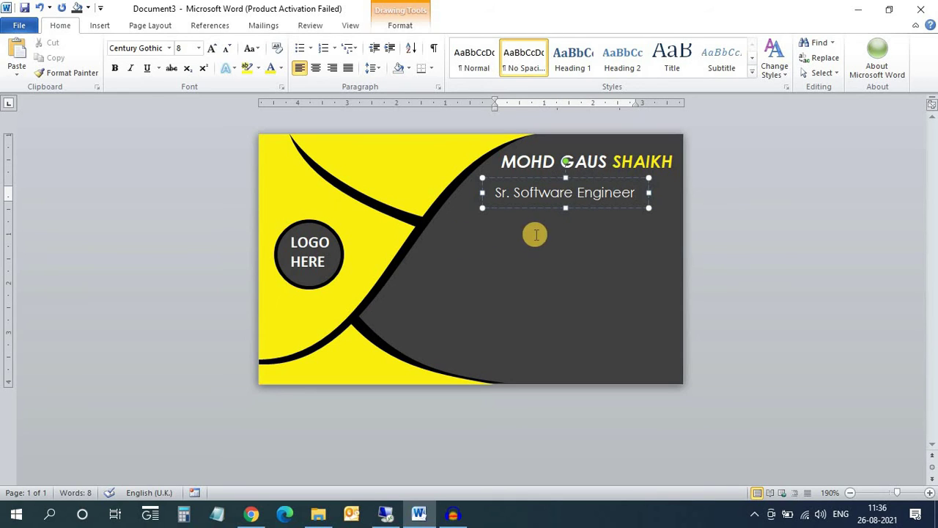
{"action": "left_click", "coordinate": [610, 221]}
{"action": "left_click", "coordinate": [558, 186]}
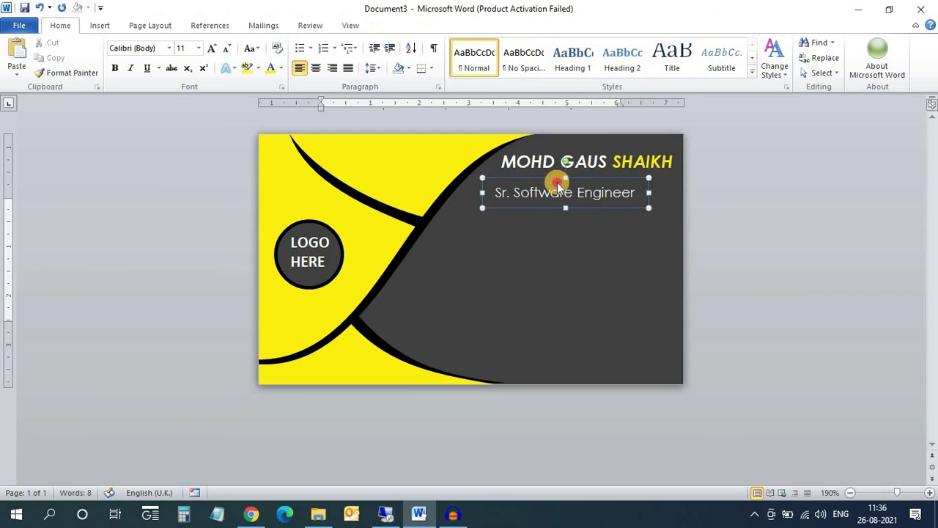
{"action": "left_click", "coordinate": [227, 49]}
{"action": "left_click", "coordinate": [514, 186]}
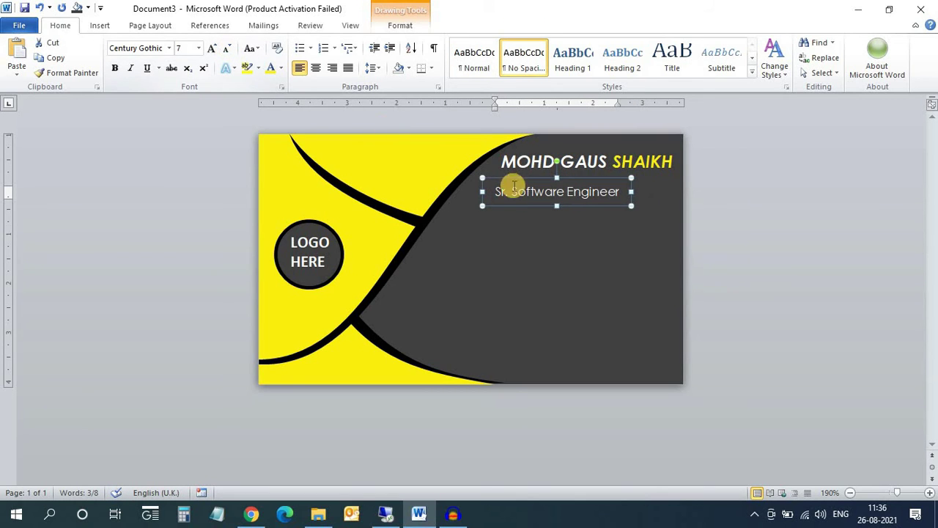
{"action": "left_click_drag", "start_coordinate": [517, 178], "coordinate": [559, 165]}
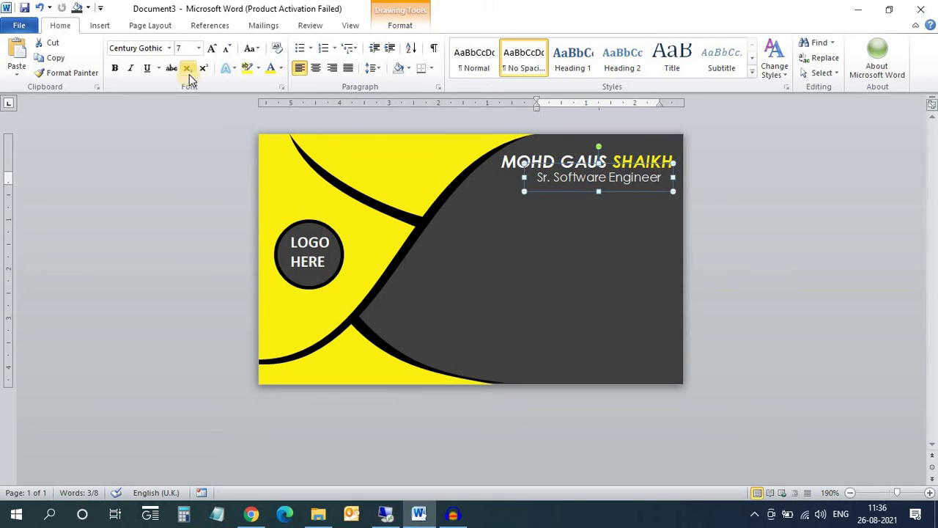
Keep the job title at 7 pt and nudge it right and up to align under the surname
{"action": "left_click", "coordinate": [212, 49]}
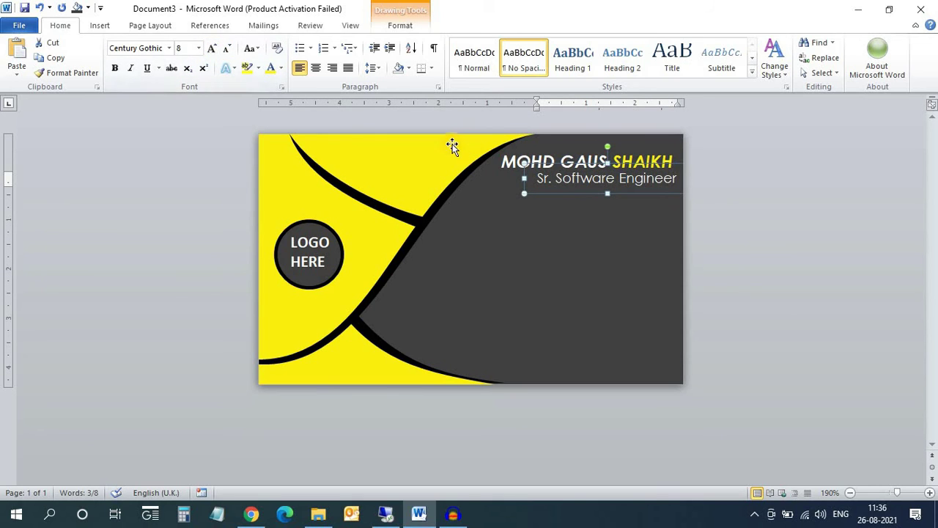
{"action": "left_click", "coordinate": [228, 49]}
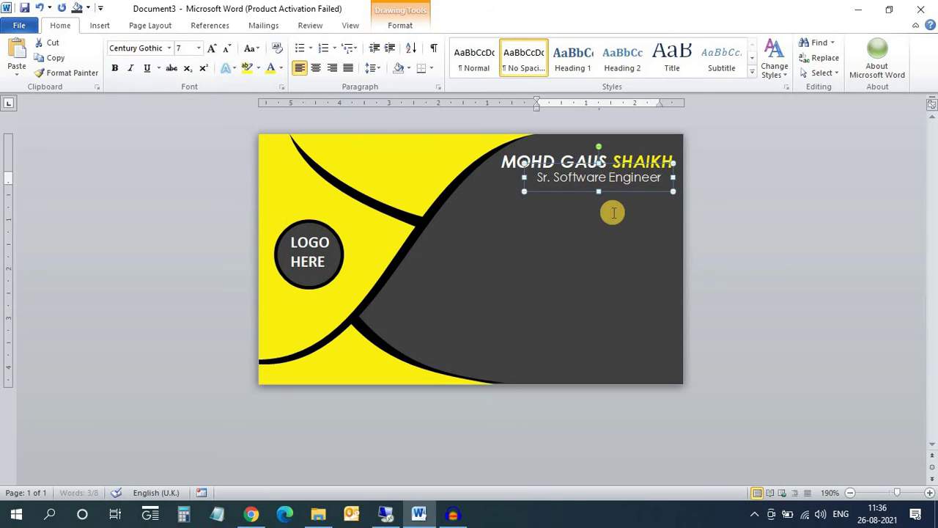
{"action": "key", "text": "ctrl+Right"}
{"action": "key", "text": "ctrl+Right"}
{"action": "key", "text": "ctrl+Right"}
{"action": "key", "text": "ctrl+Right"}
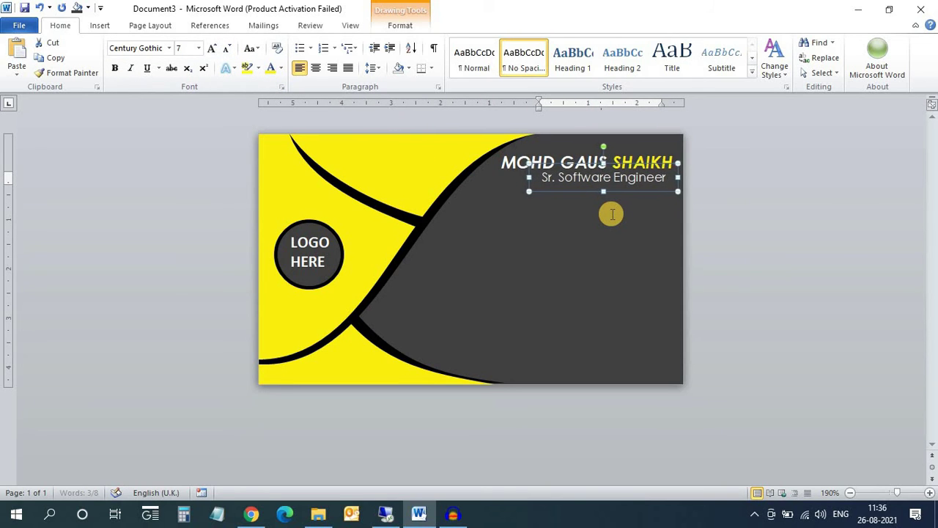
{"action": "key", "text": "ctrl+Right"}
{"action": "left_click", "coordinate": [634, 256]}
{"action": "left_click", "coordinate": [632, 192]}
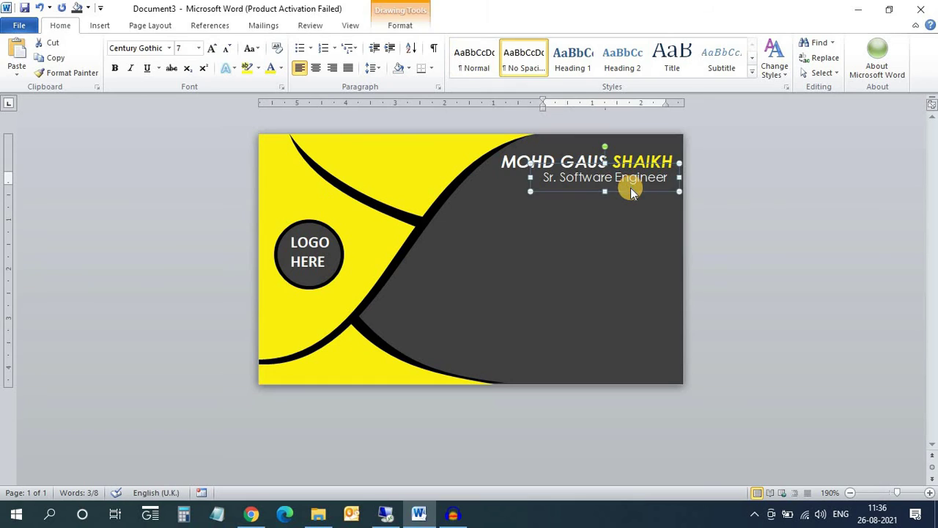
{"action": "key", "text": "ctrl+Right"}
{"action": "key", "text": "ctrl+Right"}
{"action": "key", "text": "ctrl+Right"}
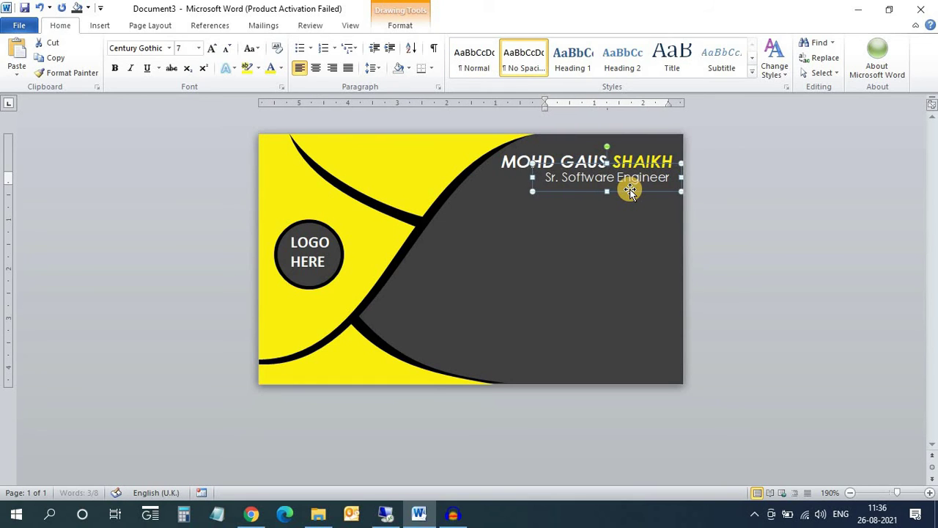
{"action": "key", "text": "ctrl+Right"}
{"action": "key", "text": "ctrl+Up"}
{"action": "key", "text": "ctrl+Up"}
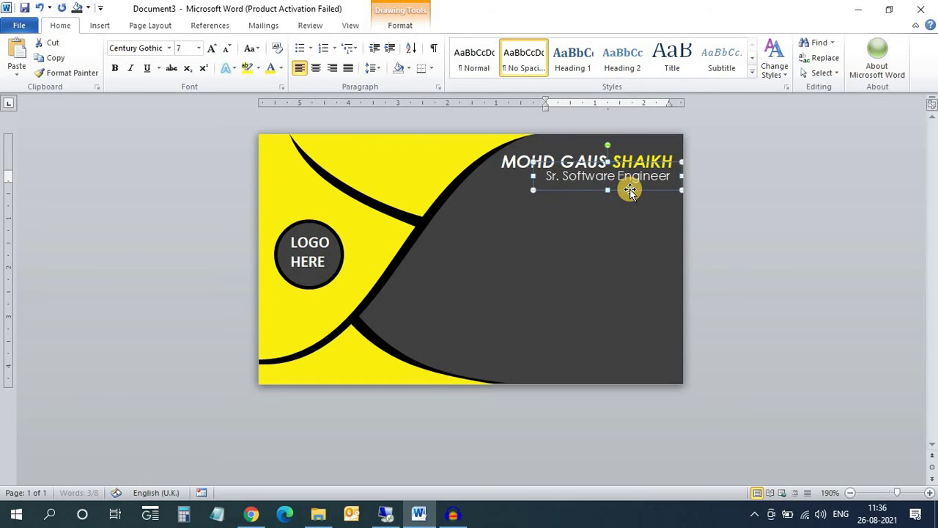
{"action": "key", "text": "ctrl+Up"}
{"action": "key", "text": "ctrl+Up"}
{"action": "key", "text": "ctrl+Right"}
{"action": "key", "text": "ctrl+Right"}
{"action": "key", "text": "ctrl+Right"}
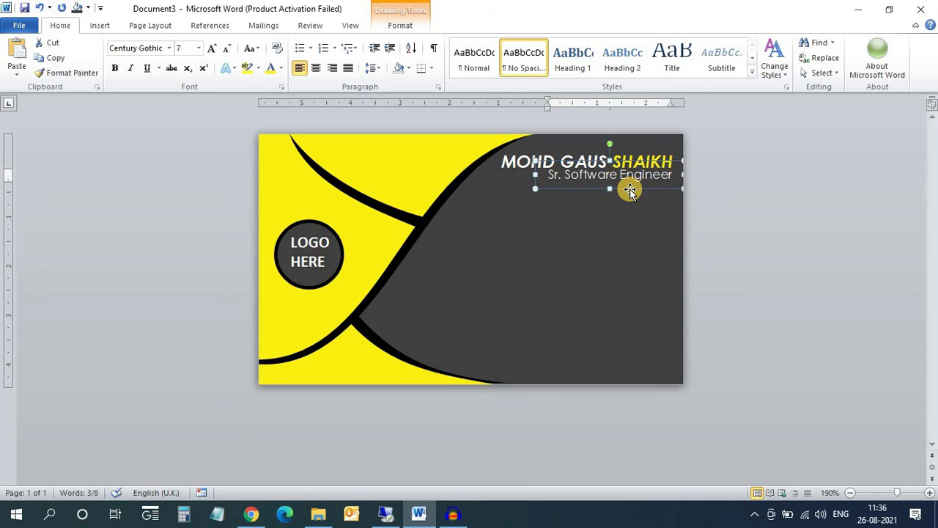
{"action": "left_click", "coordinate": [624, 216]}
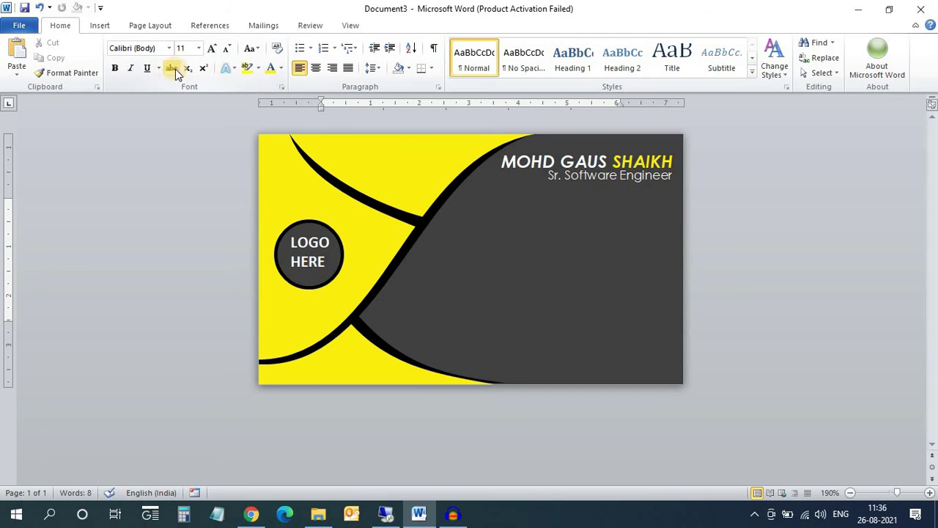
Draw a straight horizontal line under the job title, then undo the attempt
{"action": "left_click", "coordinate": [101, 26]}
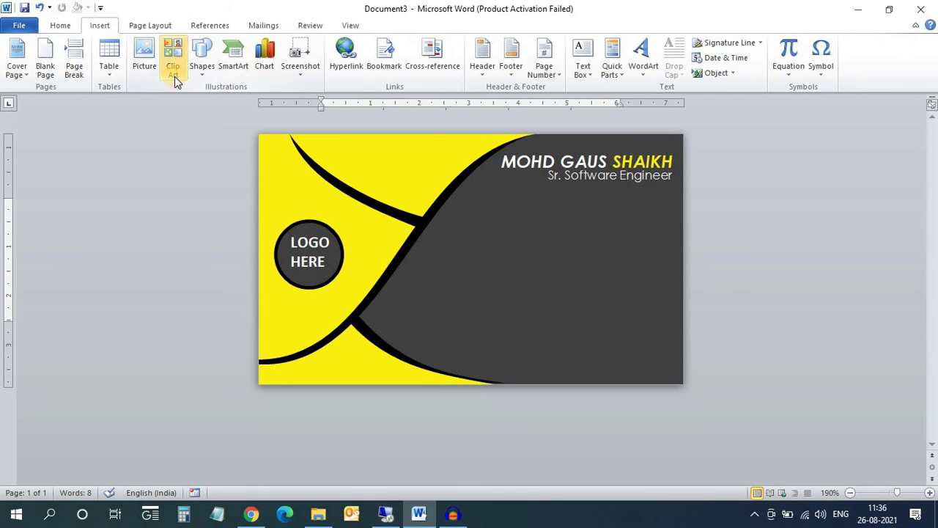
{"action": "left_click", "coordinate": [202, 62]}
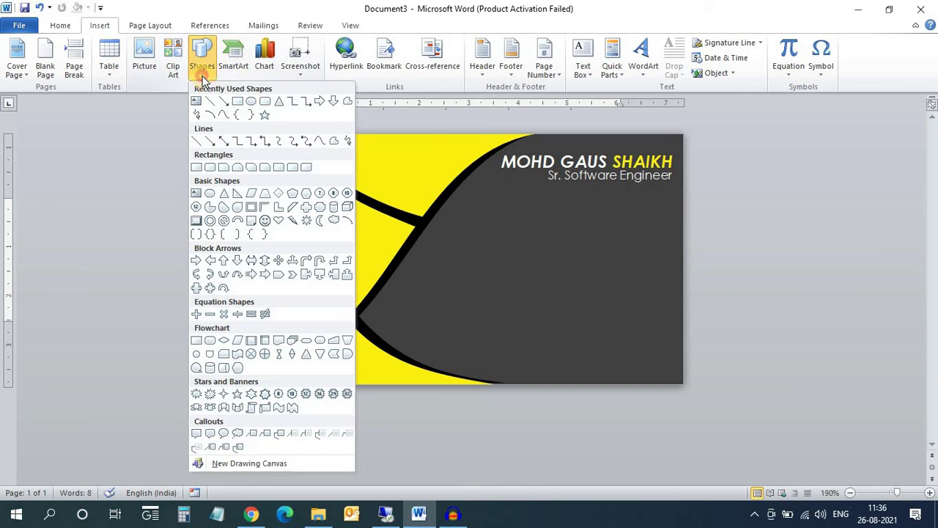
{"action": "left_click", "coordinate": [236, 104]}
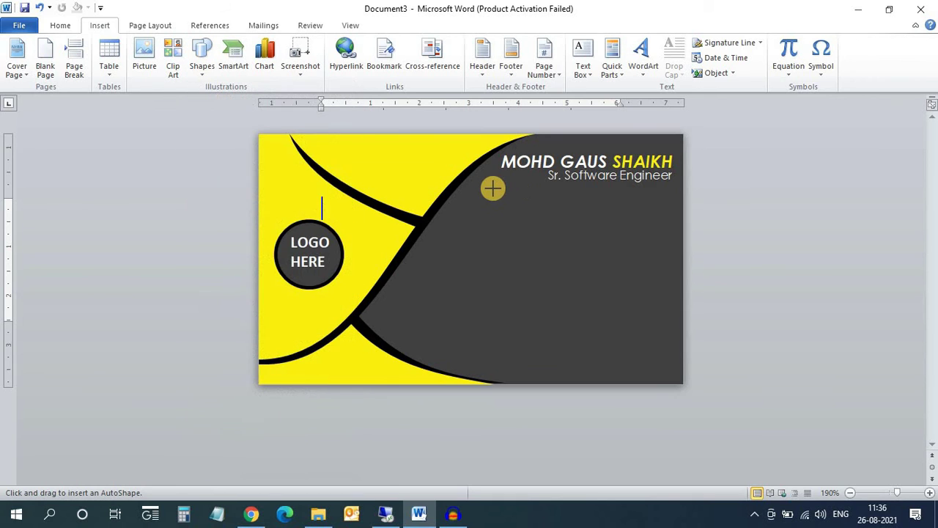
{"action": "left_click_drag", "start_coordinate": [497, 188], "coordinate": [664, 190]}
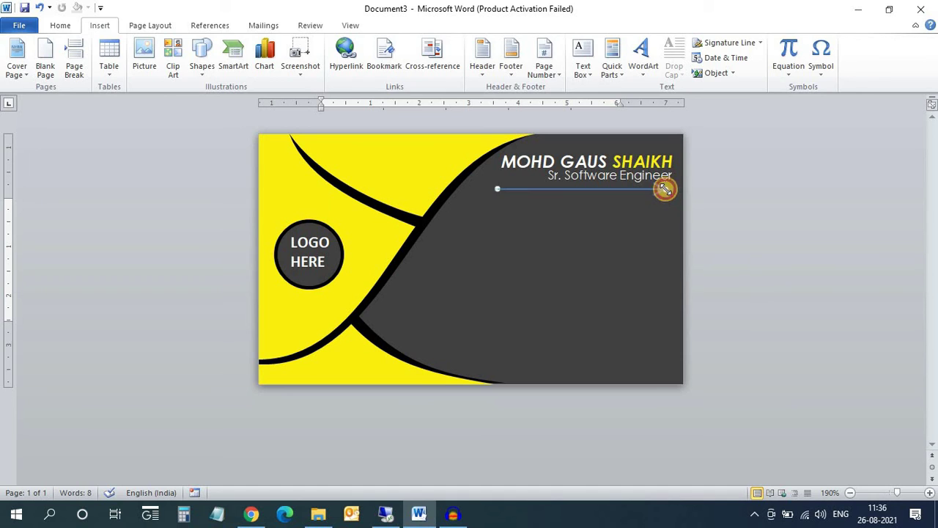
{"action": "key", "text": "ctrl+z"}
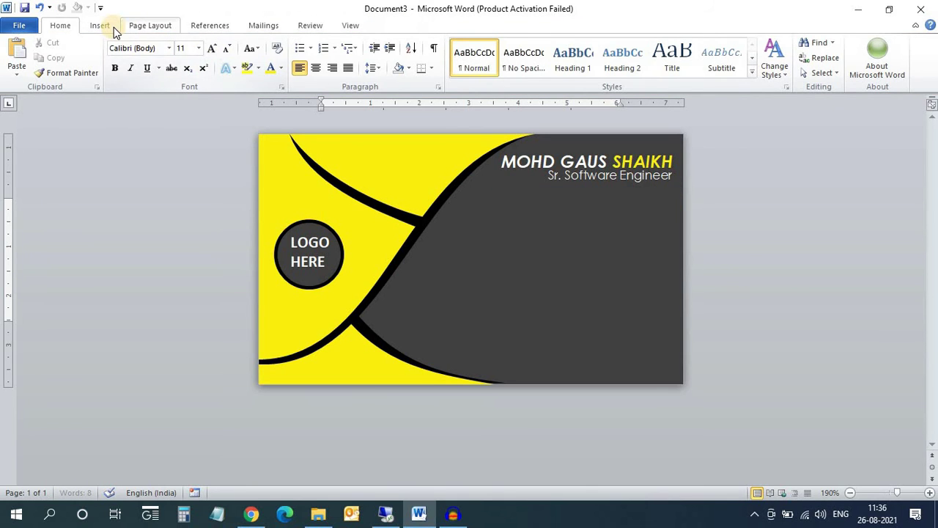
Redraw the straight horizontal line just below the job title
{"action": "left_click", "coordinate": [100, 25]}
{"action": "left_click", "coordinate": [205, 69]}
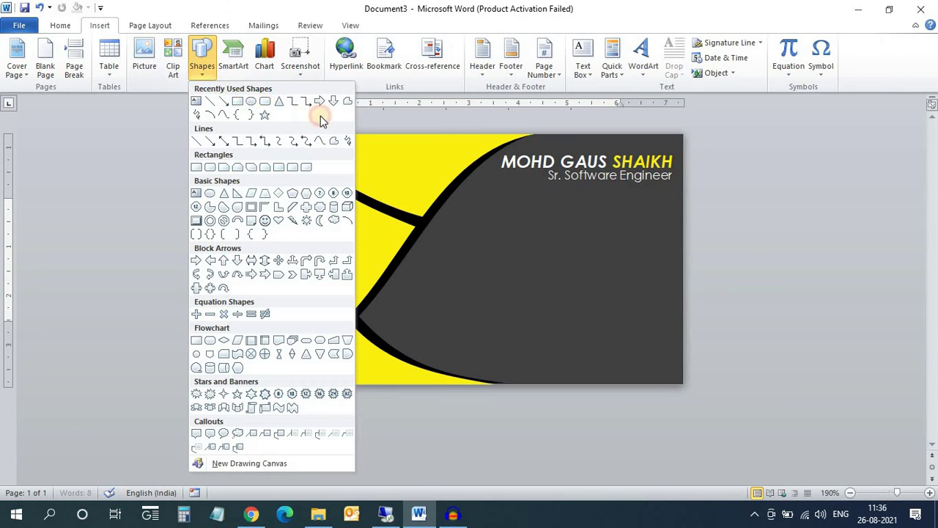
{"action": "left_click", "coordinate": [222, 102]}
{"action": "left_click_drag", "start_coordinate": [496, 188], "coordinate": [670, 189]}
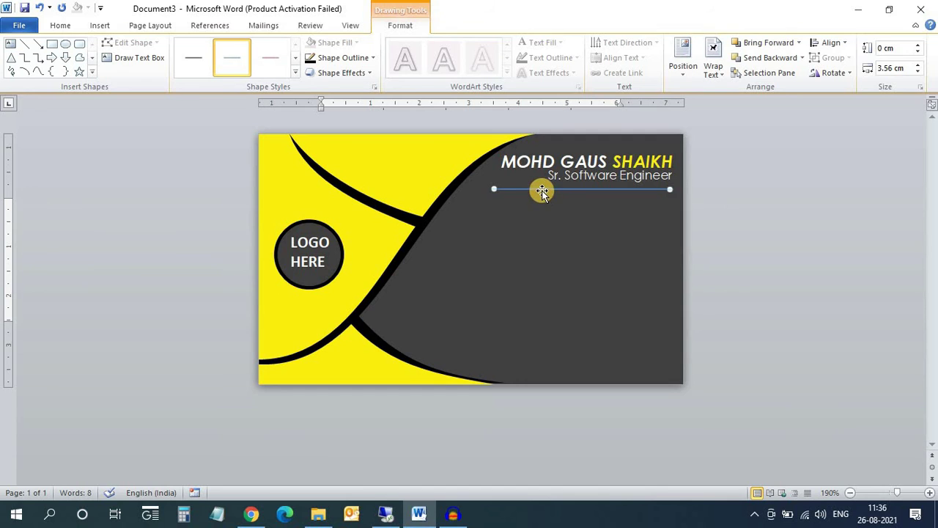
Colour the line yellow, nudge it up toward the title, and stretch it left to 3.56 cm
{"action": "left_click", "coordinate": [343, 59]}
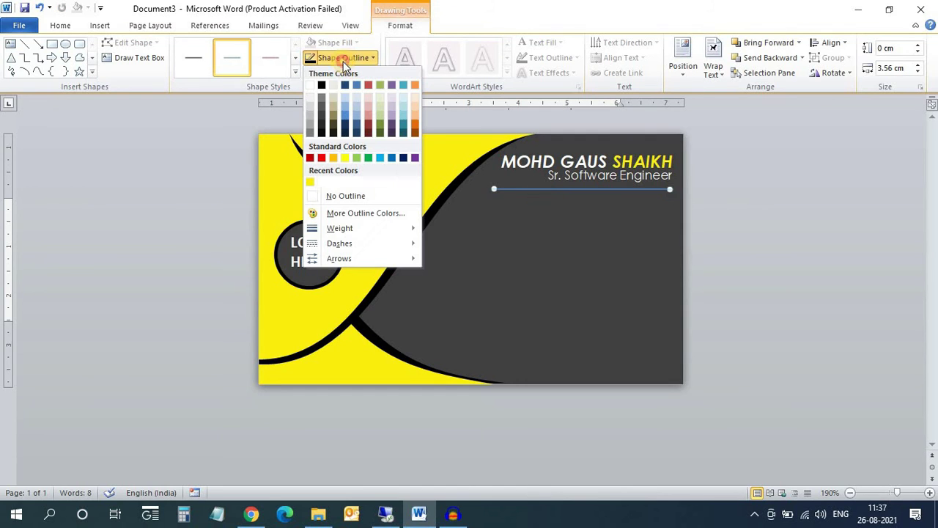
{"action": "left_click", "coordinate": [312, 184]}
{"action": "key", "text": "ctrl+Up"}
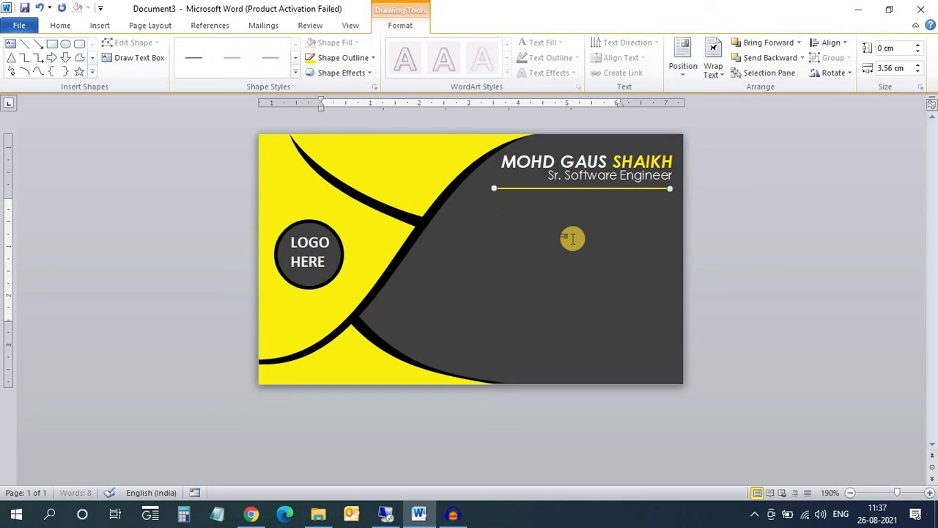
{"action": "key", "text": "ctrl+Up"}
{"action": "key", "text": "ctrl+Up"}
{"action": "key", "text": "ctrl+Up"}
{"action": "key", "text": "ctrl+Up"}
{"action": "key", "text": "ctrl+Up"}
{"action": "key", "text": "ctrl+Up"}
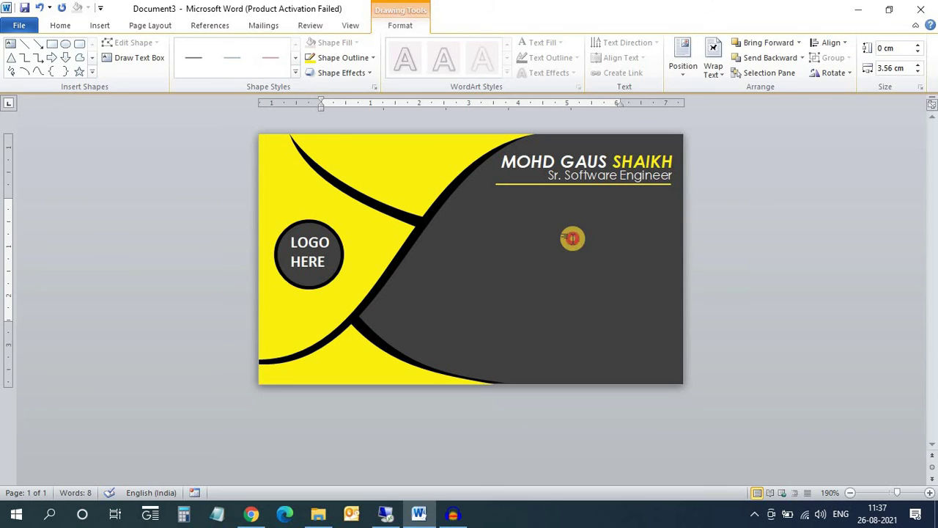
{"action": "left_click", "coordinate": [573, 237]}
{"action": "left_click", "coordinate": [531, 184]}
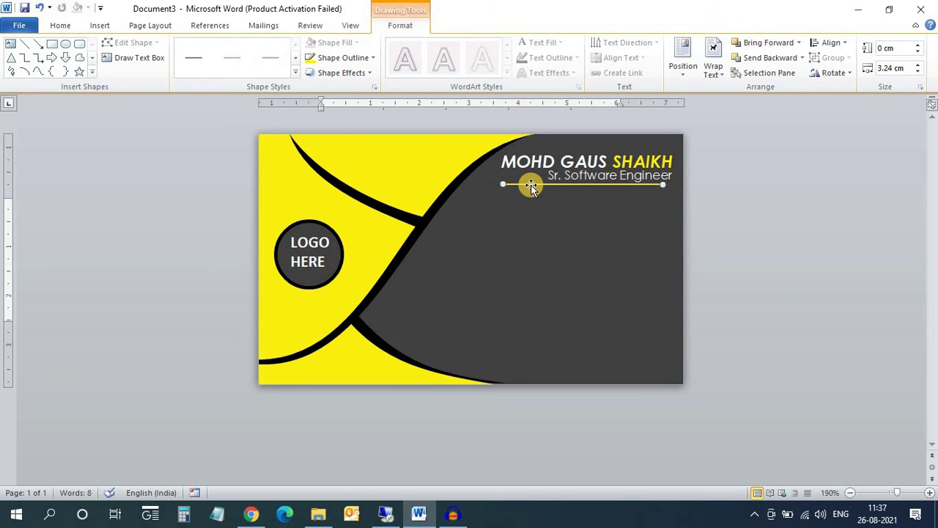
{"action": "left_click_drag", "start_coordinate": [503, 184], "coordinate": [492, 186]}
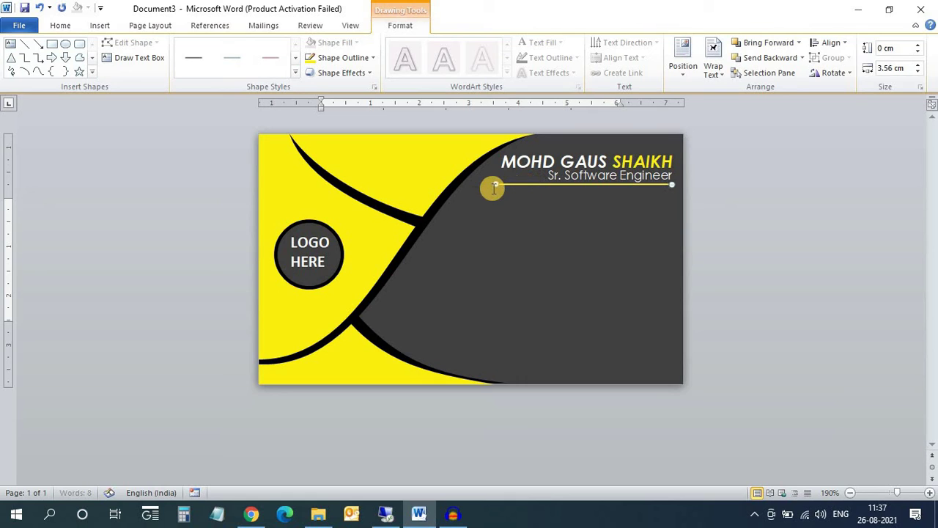
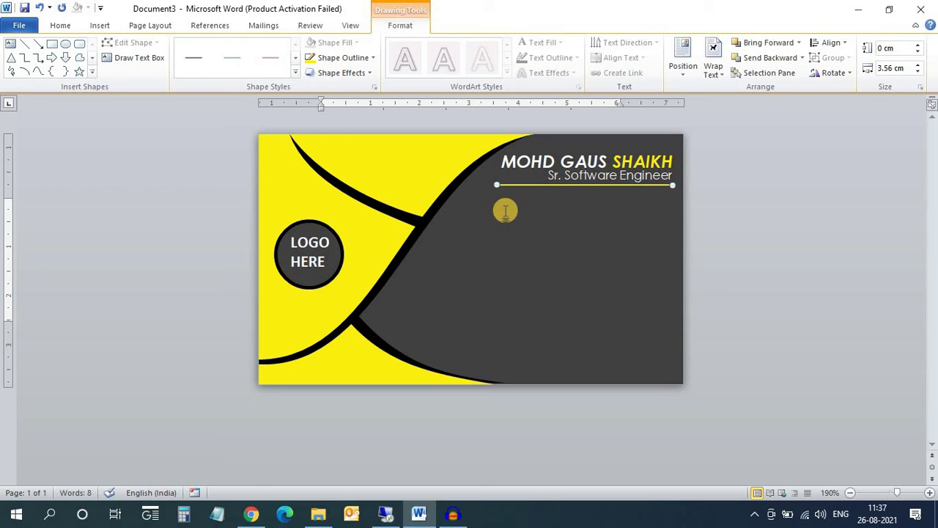
Nudge the title underline down and draw a small oval circle on the dark grey area
{"action": "key", "text": "ctrl+Down"}
{"action": "left_click", "coordinate": [505, 212]}
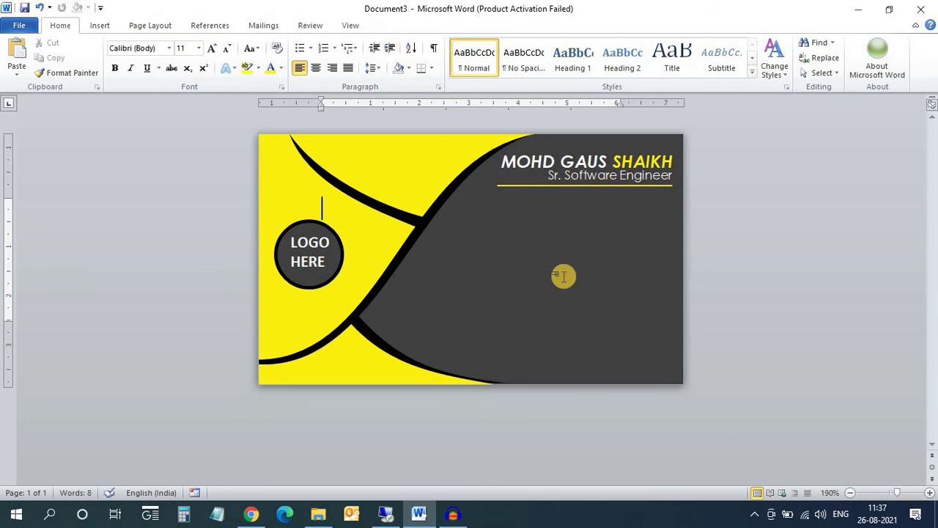
{"action": "left_click", "coordinate": [100, 26]}
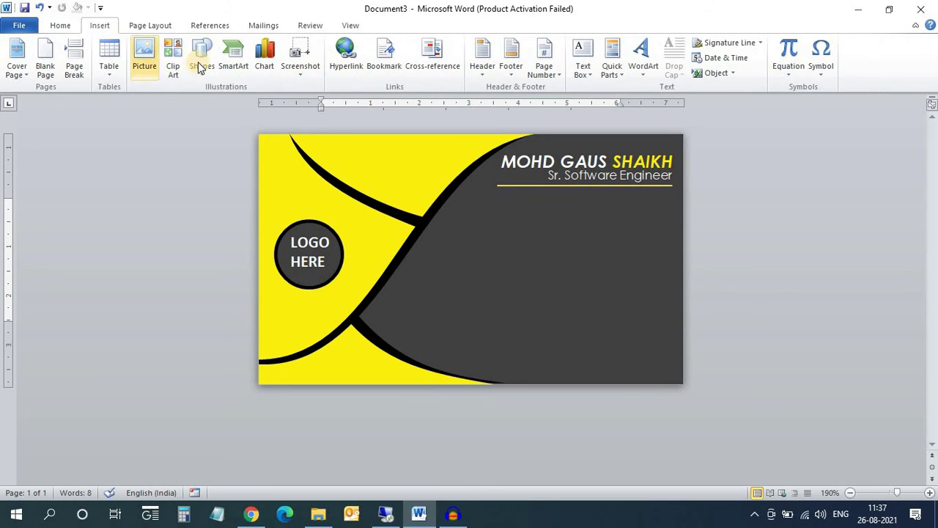
{"action": "left_click", "coordinate": [203, 68]}
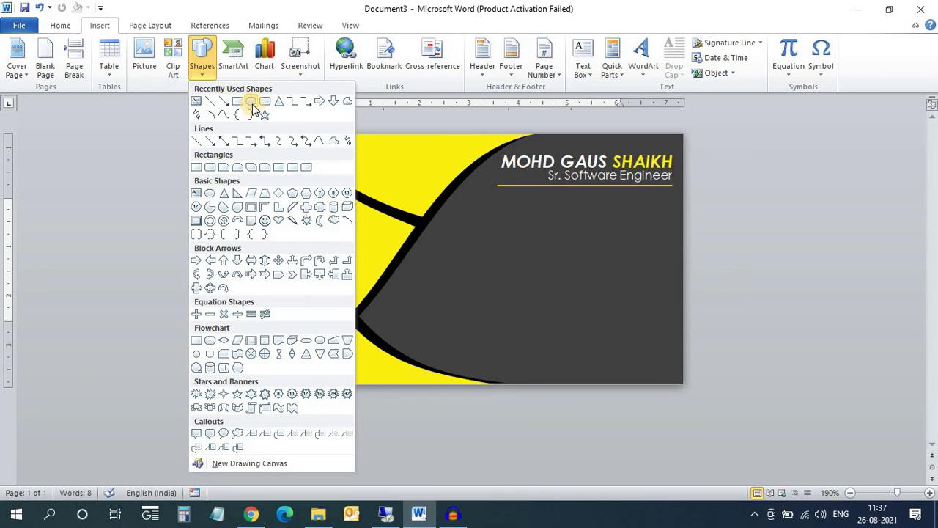
{"action": "left_click", "coordinate": [252, 103]}
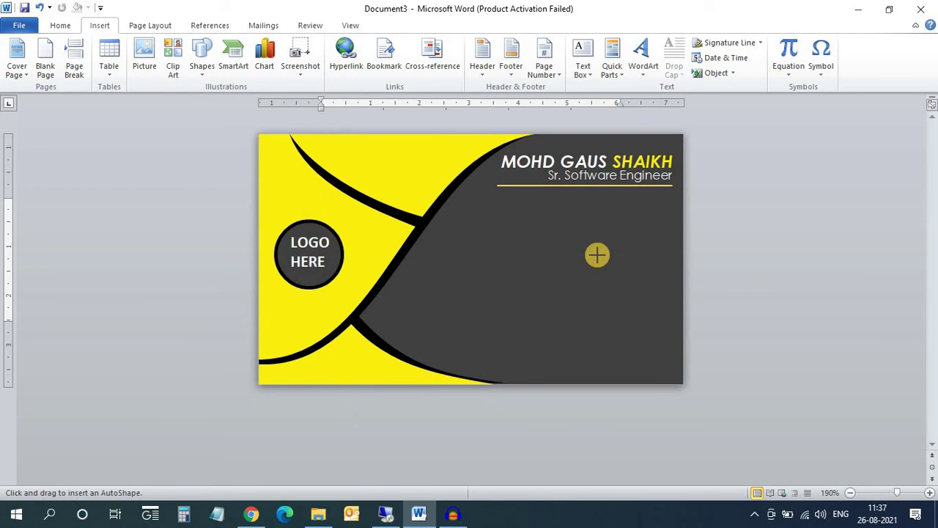
{"action": "left_click_drag", "start_coordinate": [612, 257], "coordinate": [616, 259]}
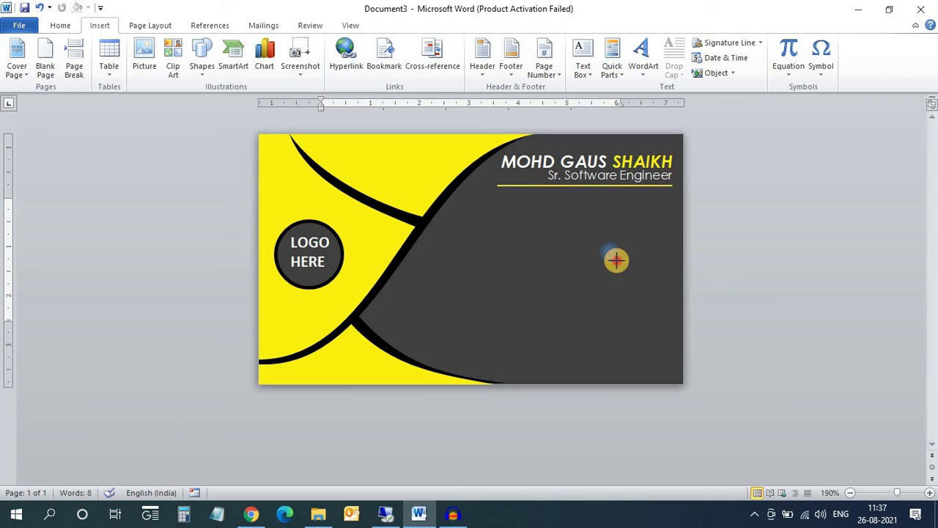
Give the circle no outline and the recent yellow fill, then move it right
{"action": "left_click", "coordinate": [338, 60]}
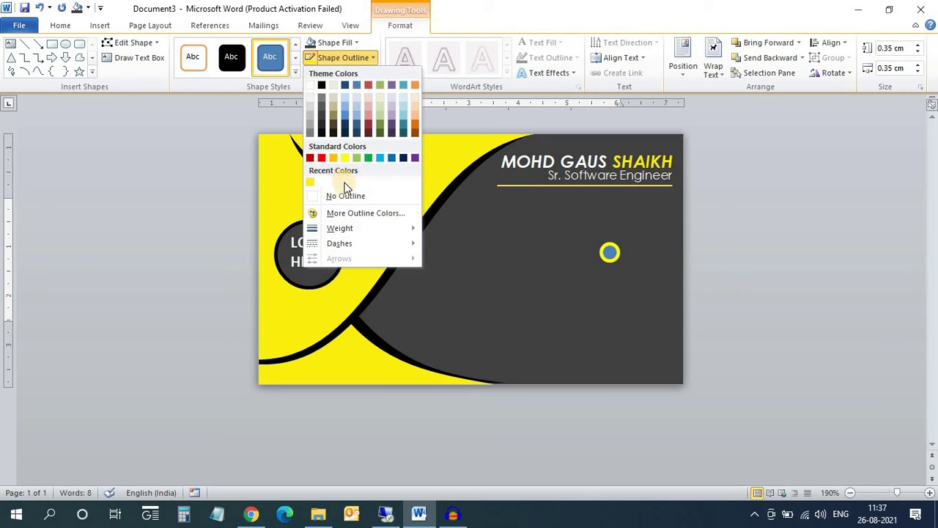
{"action": "left_click", "coordinate": [348, 196]}
{"action": "left_click", "coordinate": [335, 43]}
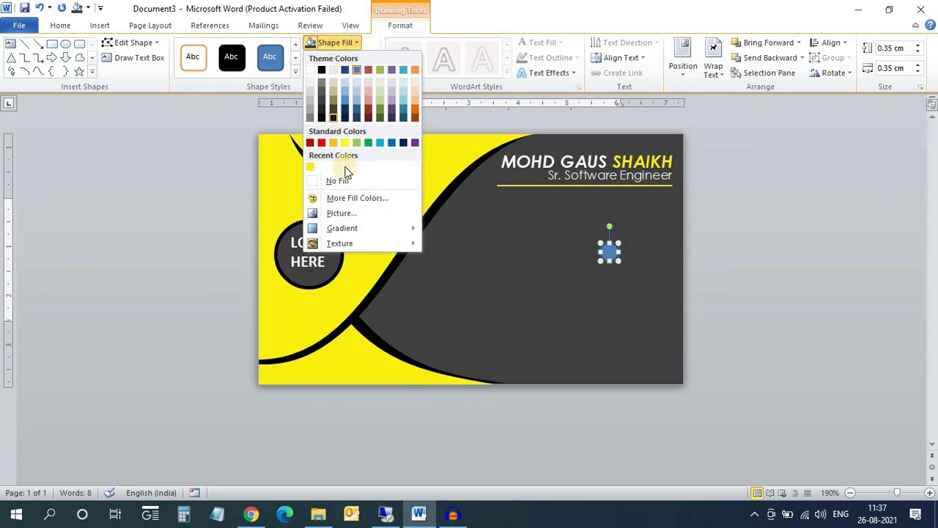
{"action": "left_click", "coordinate": [311, 167]}
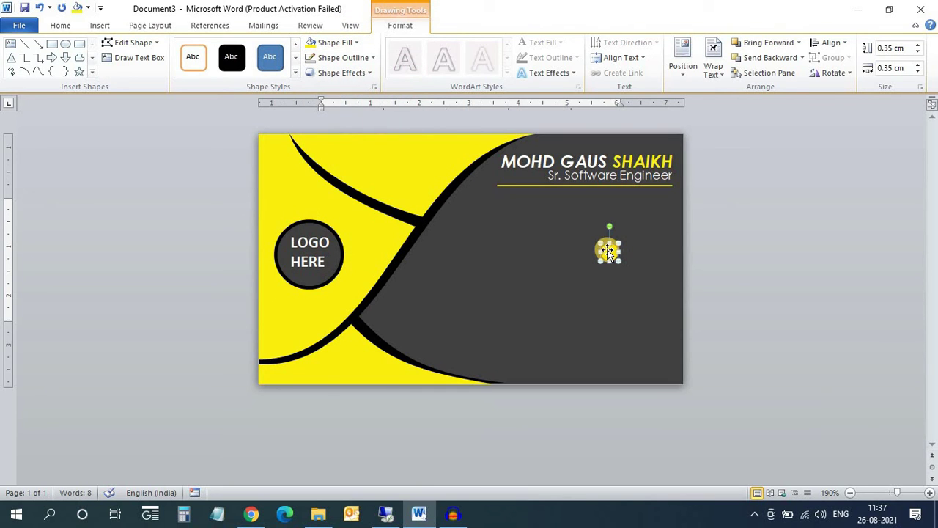
{"action": "mouse_move", "coordinate": [611, 252]}
{"action": "left_mouse_down"}
{"action": "mouse_move", "coordinate": [649, 245]}
{"action": "mouse_move", "coordinate": [662, 228]}
{"action": "mouse_move", "coordinate": [678, 253]}
{"action": "mouse_move", "coordinate": [654, 262]}
{"action": "mouse_move", "coordinate": [682, 287]}
{"action": "left_mouse_up"}
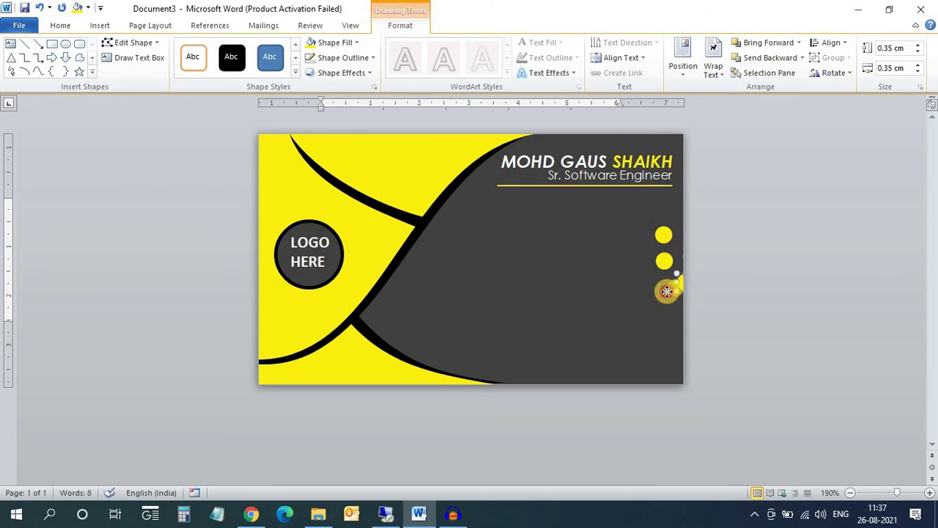
Copy the circle and stack the copies into a vertical column near the right edge
{"action": "left_click_drag", "start_coordinate": [660, 291], "coordinate": [679, 314]}
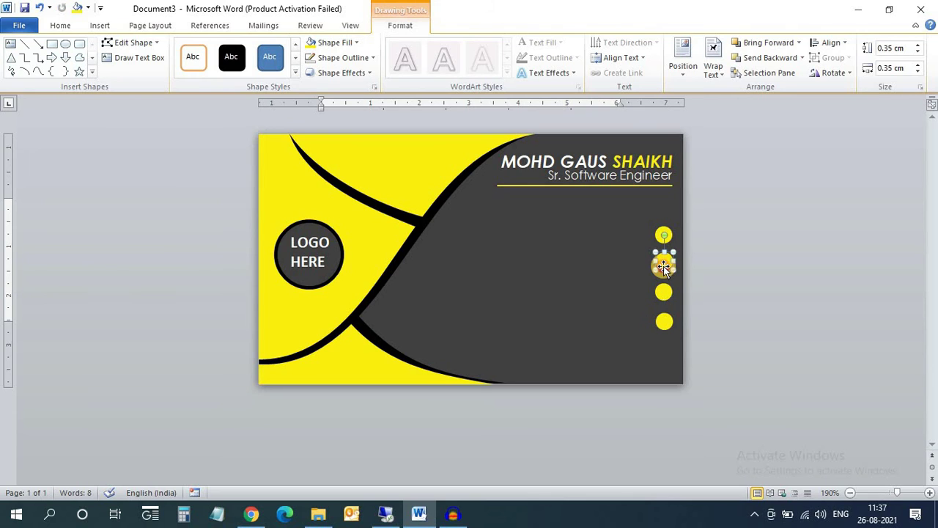
{"action": "left_click_drag", "start_coordinate": [661, 269], "coordinate": [663, 263]}
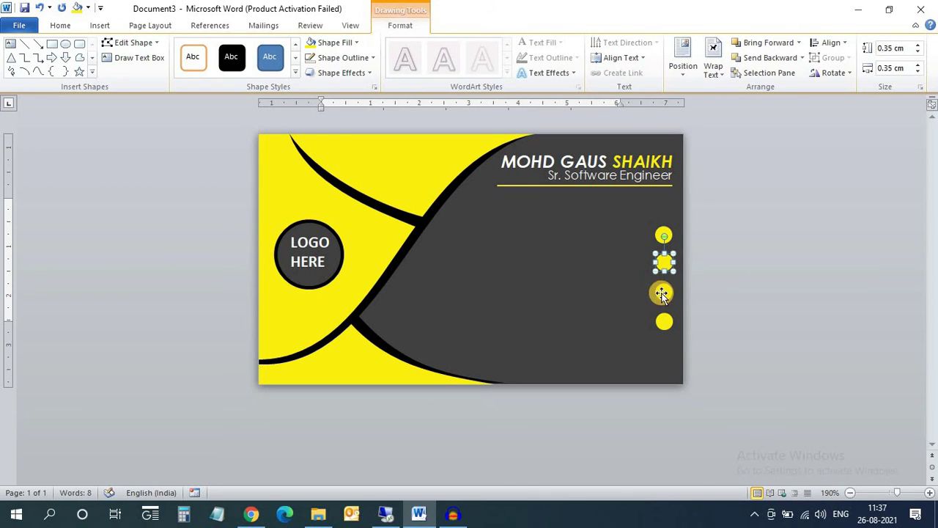
{"action": "left_click", "coordinate": [663, 292]}
{"action": "left_click_drag", "start_coordinate": [664, 322], "coordinate": [664, 327]}
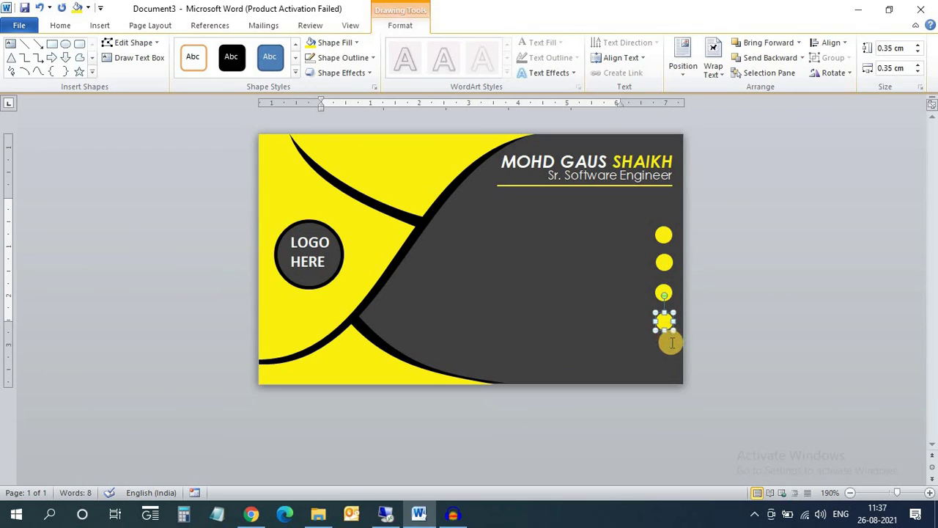
{"action": "left_click", "coordinate": [670, 344]}
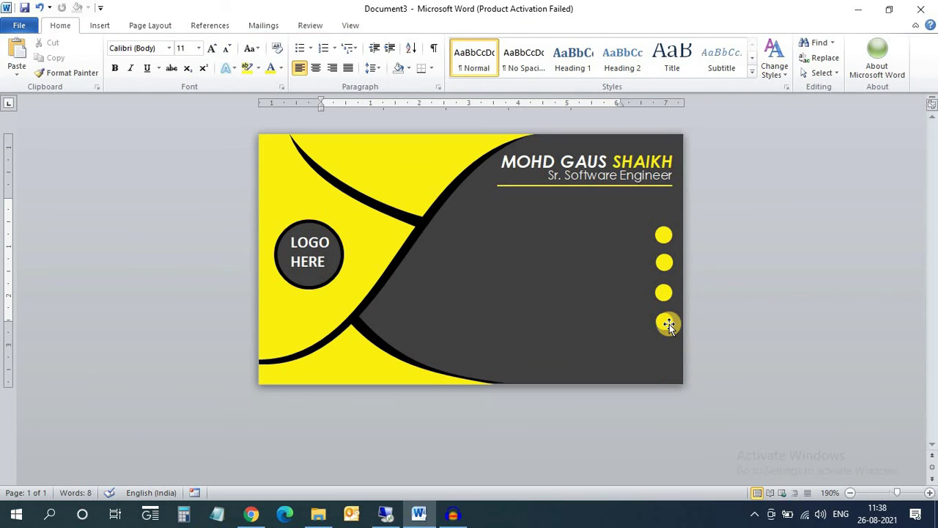
{"action": "left_click", "coordinate": [664, 320]}
{"action": "left_click", "coordinate": [665, 292]}
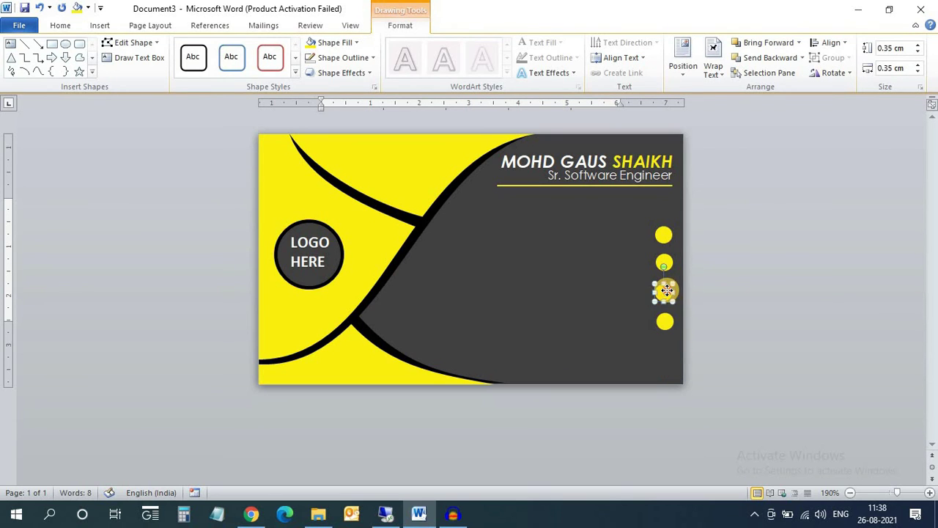
{"action": "left_click_drag", "start_coordinate": [665, 292], "coordinate": [664, 327]}
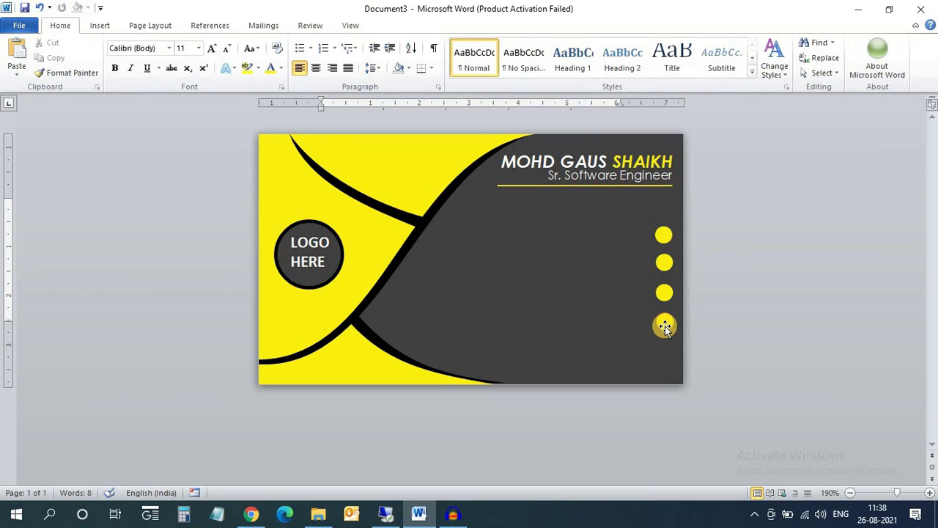
Select all four circles and nudge the column slightly right and down
{"action": "left_click", "coordinate": [665, 320]}
{"action": "left_click", "coordinate": [665, 291], "text": "shift"}
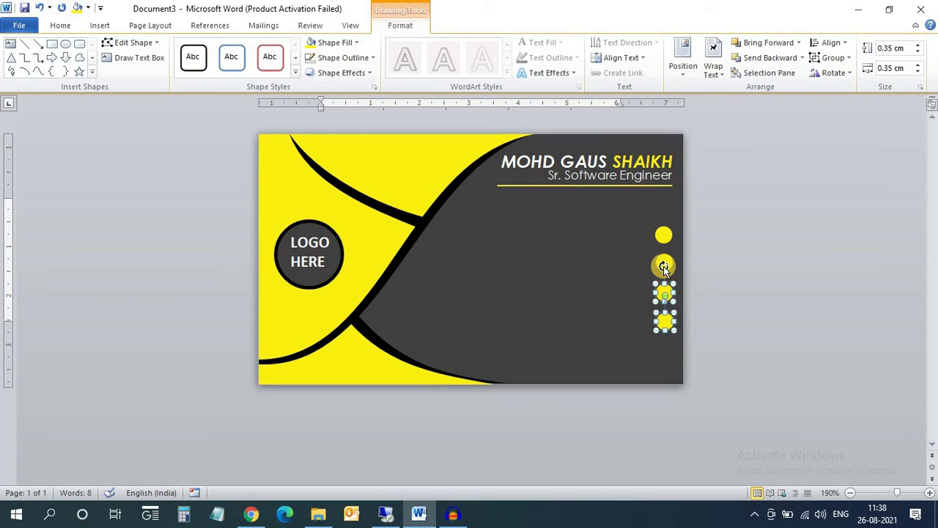
{"action": "left_click_drag", "start_coordinate": [664, 264], "coordinate": [665, 281]}
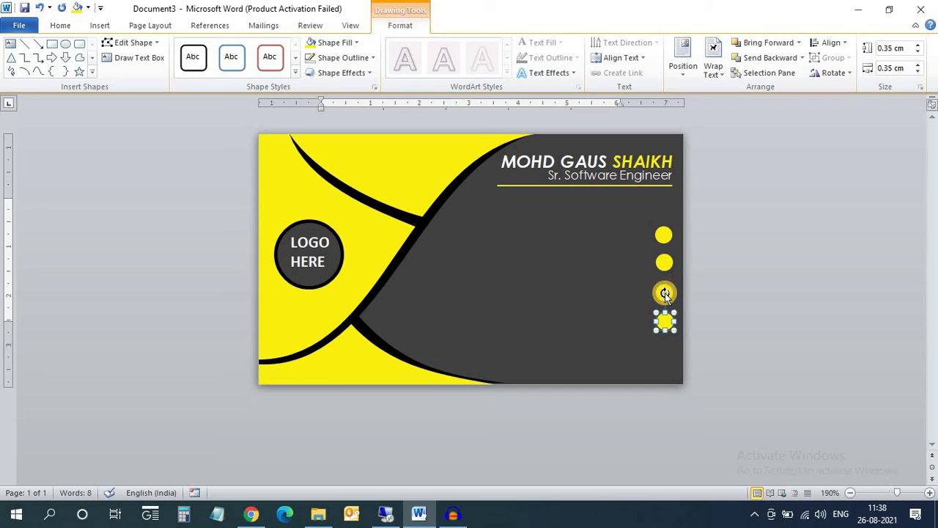
{"action": "left_click", "coordinate": [664, 292], "text": "shift"}
{"action": "left_click", "coordinate": [665, 262], "text": "shift"}
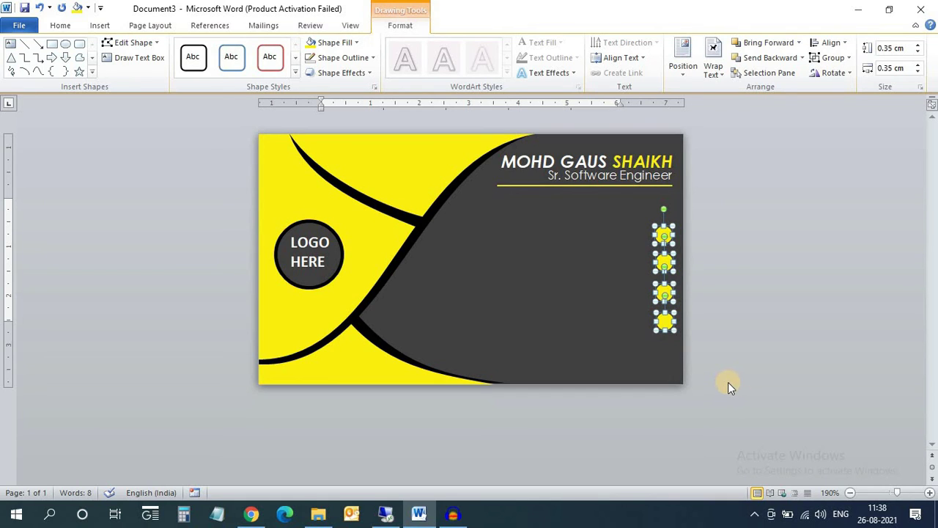
{"action": "key", "text": "ctrl+Right"}
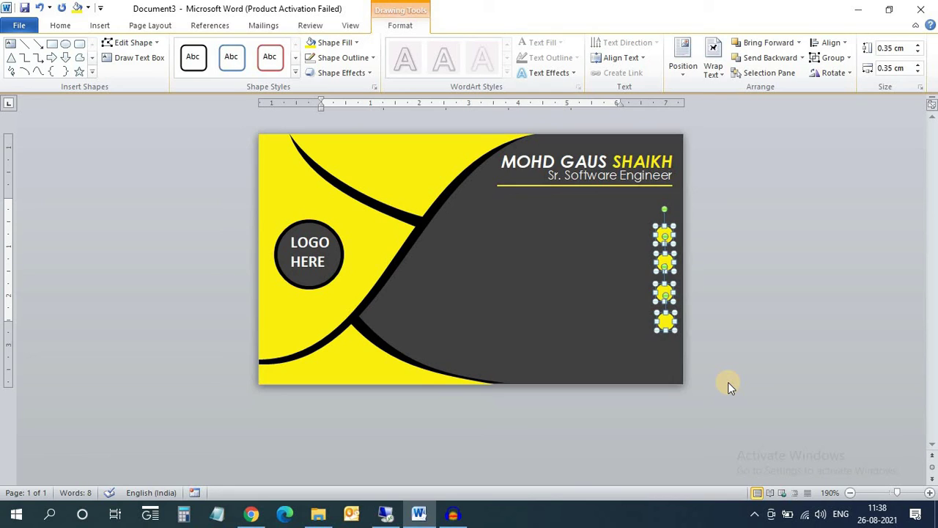
{"action": "key", "text": "ctrl+Down"}
{"action": "key", "text": "ctrl+Down"}
{"action": "key", "text": "ctrl+Down"}
{"action": "key", "text": "ctrl+Down"}
{"action": "key", "text": "ctrl+Down"}
{"action": "key", "text": "ctrl+Down"}
{"action": "key", "text": "ctrl+Down"}
{"action": "key", "text": "ctrl+Down"}
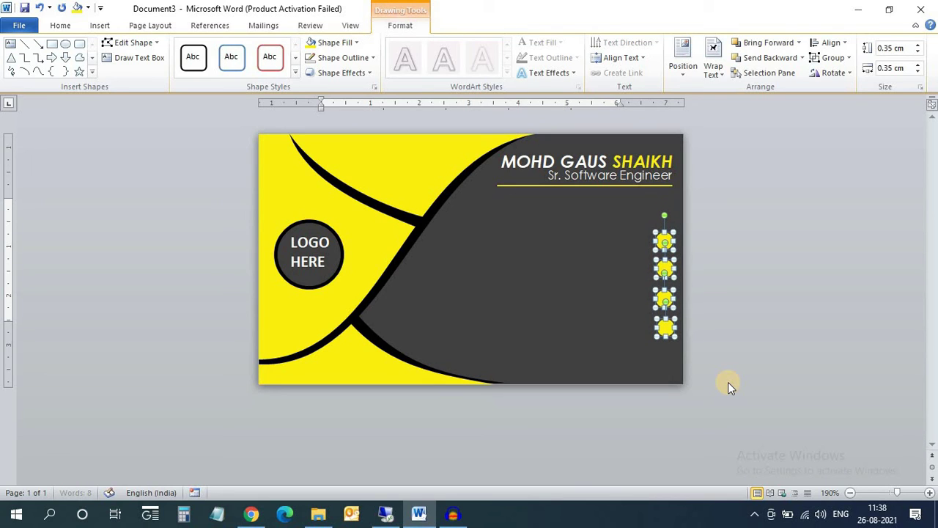
{"action": "left_click", "coordinate": [625, 316]}
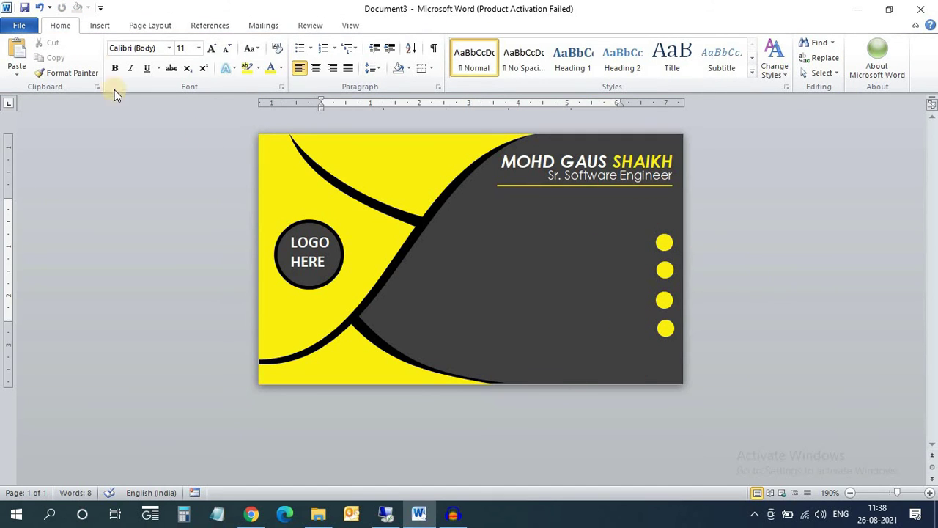
Insert the phone call icon picture in front of text and crop off its credit text
{"action": "left_click", "coordinate": [105, 26]}
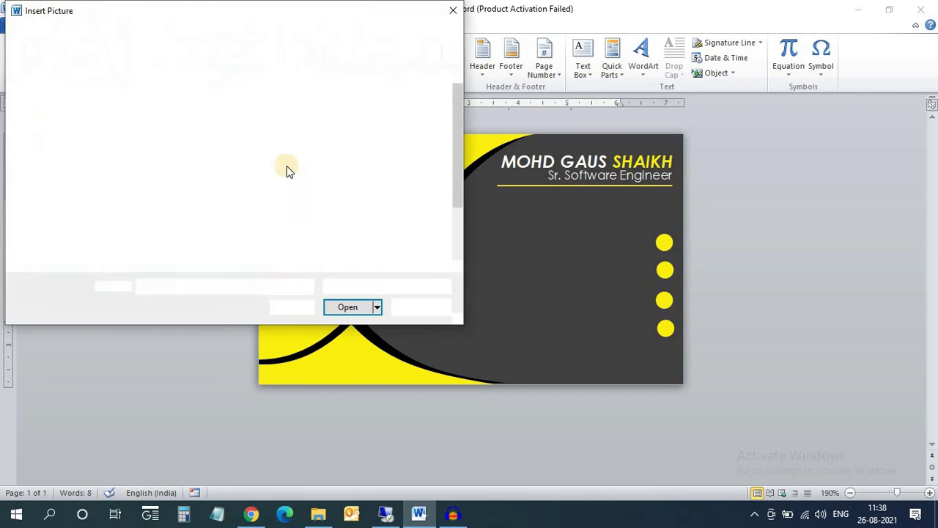
{"action": "left_click", "coordinate": [394, 139]}
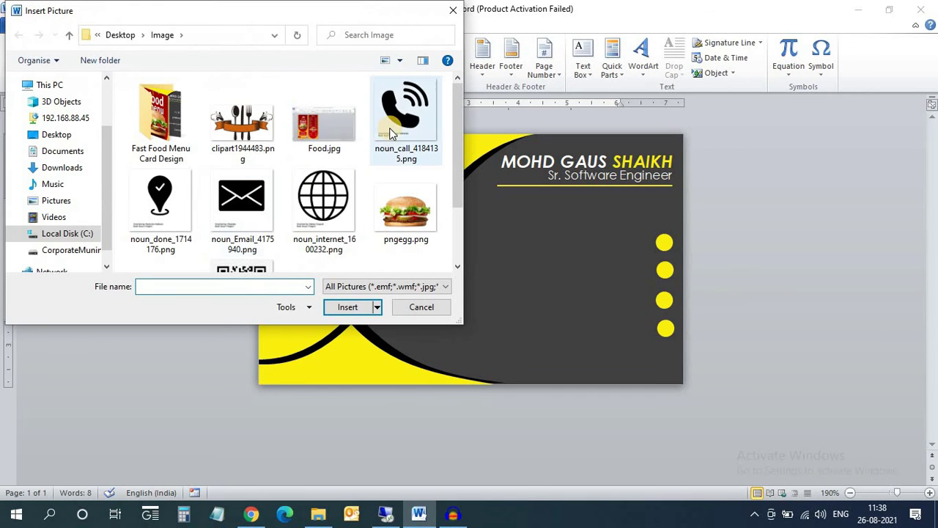
{"action": "left_click", "coordinate": [357, 306]}
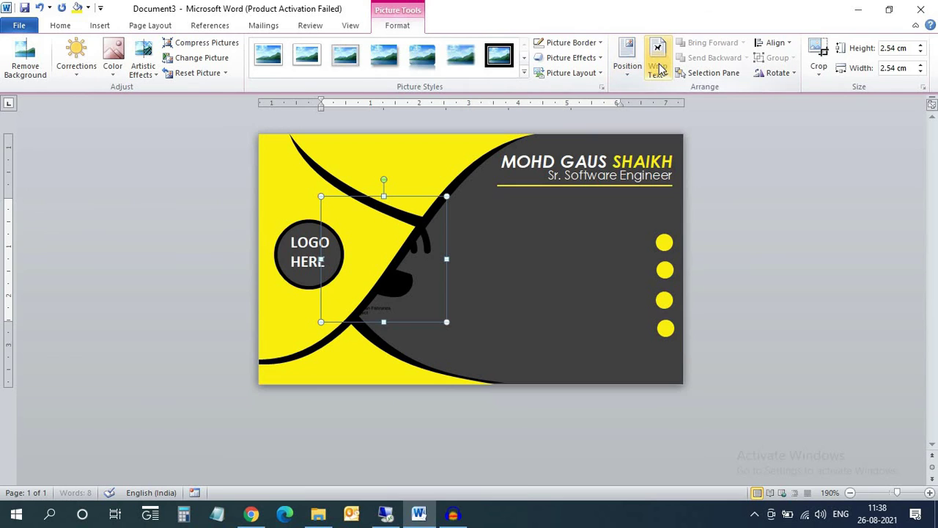
{"action": "left_click", "coordinate": [657, 60]}
{"action": "left_click", "coordinate": [694, 192]}
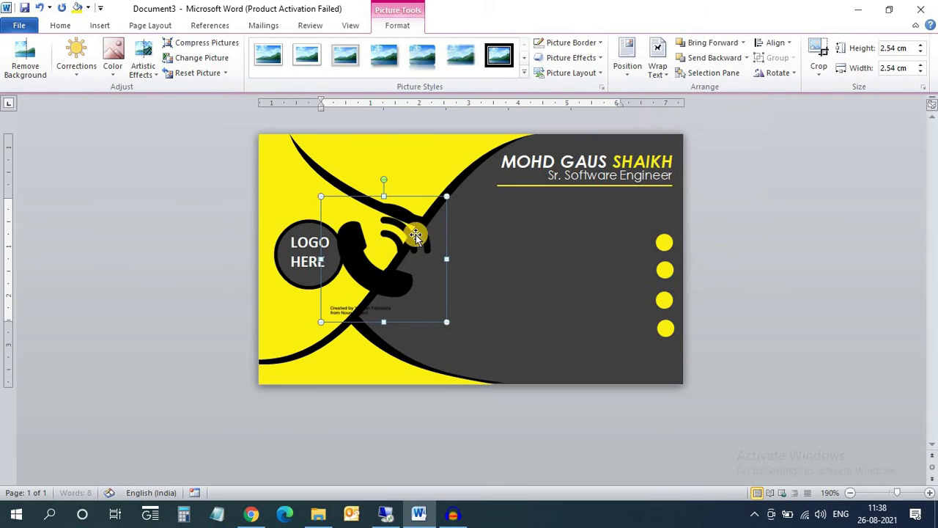
{"action": "left_click_drag", "start_coordinate": [415, 234], "coordinate": [595, 236]}
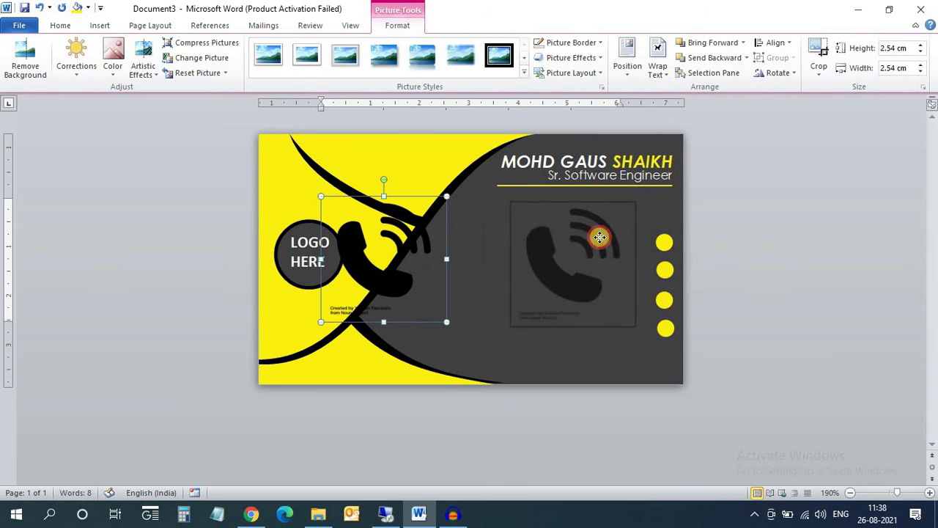
{"action": "left_click", "coordinate": [818, 59]}
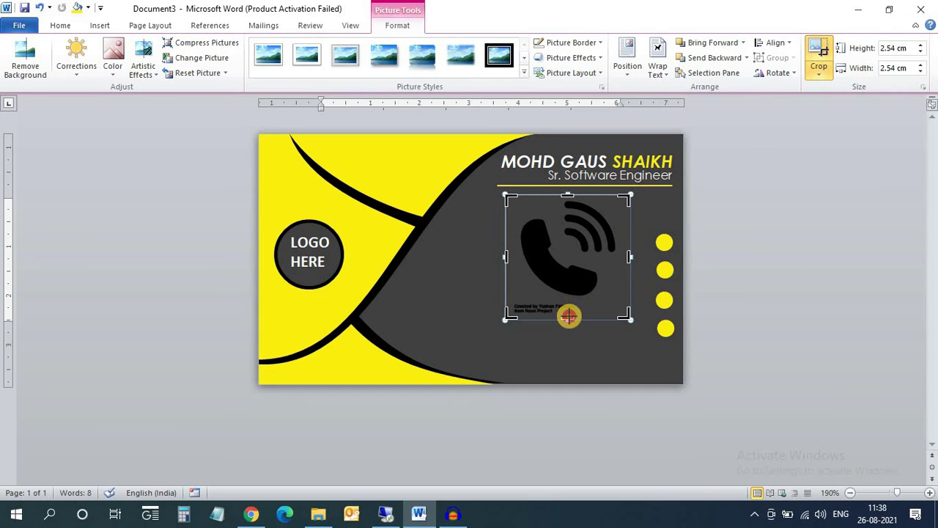
{"action": "left_click_drag", "start_coordinate": [569, 316], "coordinate": [571, 302]}
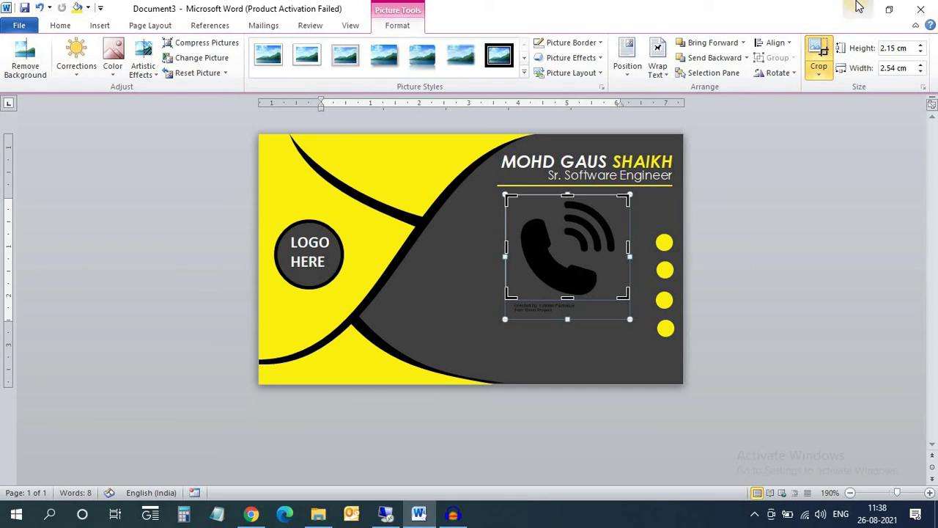
{"action": "left_click", "coordinate": [818, 59]}
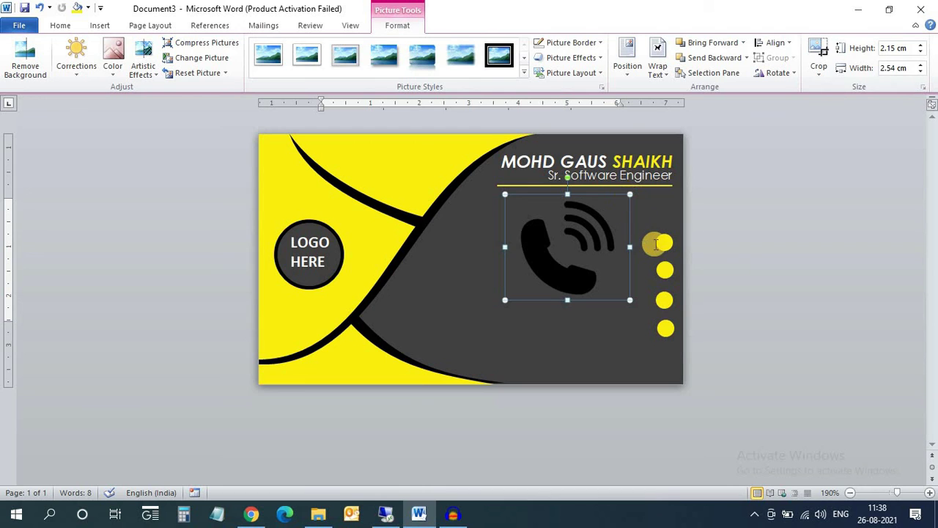
Shrink the phone picture to a 0.28 × 0.34 cm icon on the top yellow circle
{"action": "scroll", "coordinate": [654, 244], "scroll_direction": "up", "scroll_amount": 4}
{"action": "scroll", "coordinate": [664, 246], "scroll_direction": "up", "scroll_amount": 2}
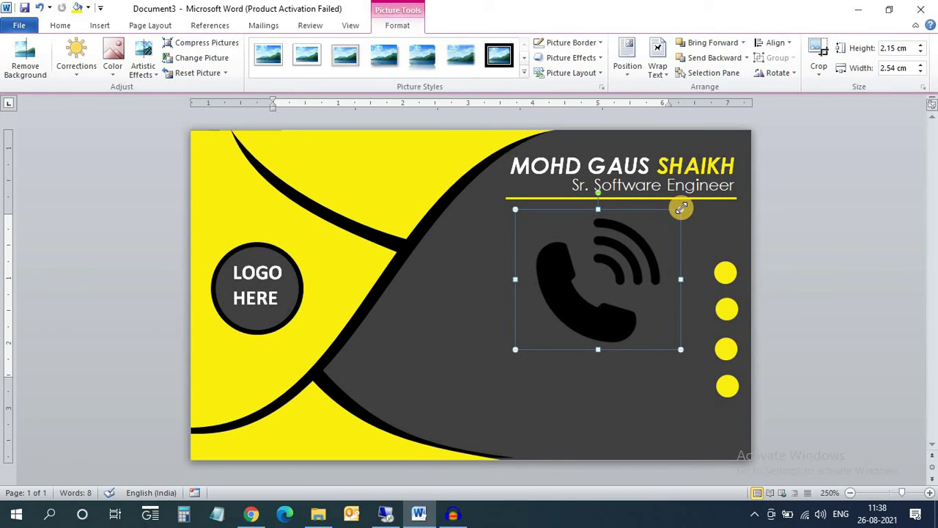
{"action": "mouse_move", "coordinate": [681, 209]}
{"action": "left_mouse_down"}
{"action": "mouse_move", "coordinate": [550, 323]}
{"action": "mouse_move", "coordinate": [734, 276]}
{"action": "left_mouse_up"}
{"action": "key", "text": "shift+Down"}
{"action": "key", "text": "shift+Down"}
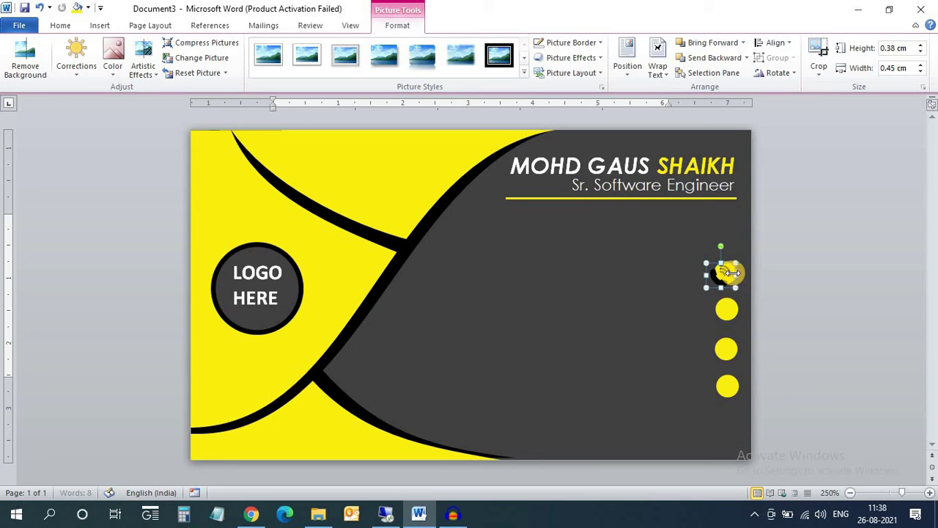
{"action": "key", "text": "shift+Down"}
{"action": "key", "text": "shift+Down"}
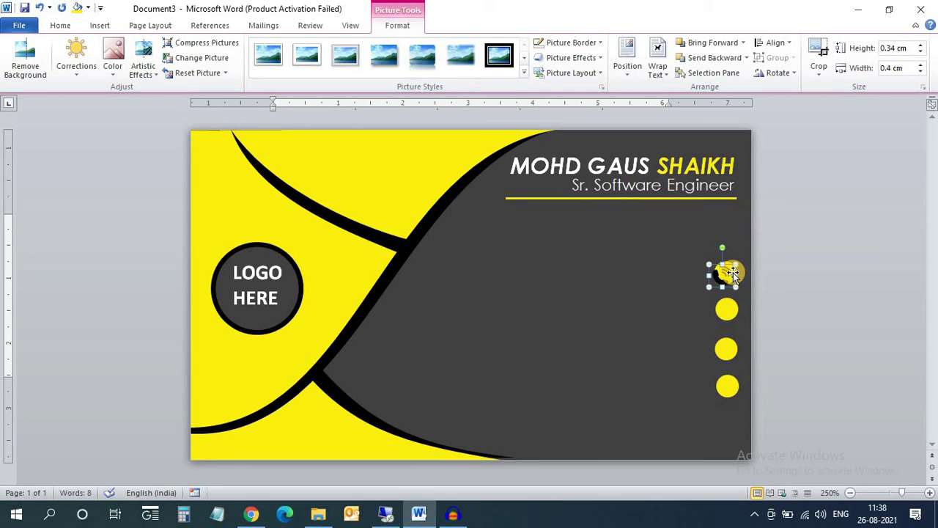
{"action": "key", "text": "shift+Down"}
{"action": "key", "text": "shift+Down"}
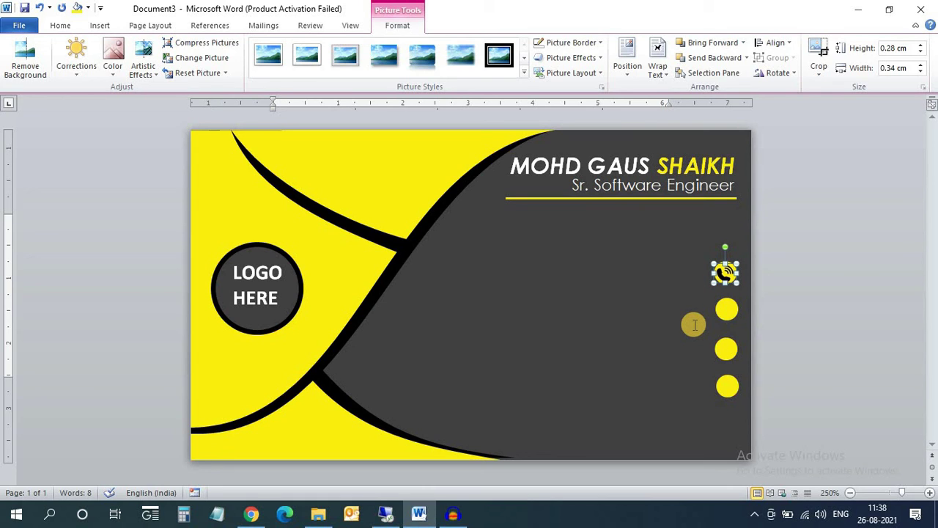
{"action": "left_click", "coordinate": [694, 324]}
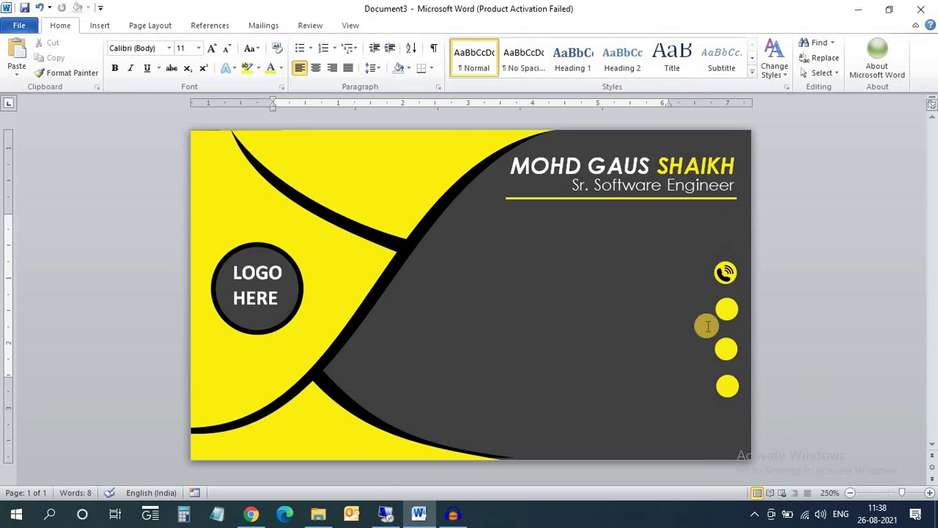
Insert the envelope picture and set its wrapping to In Front of Text
{"action": "left_click", "coordinate": [103, 24]}
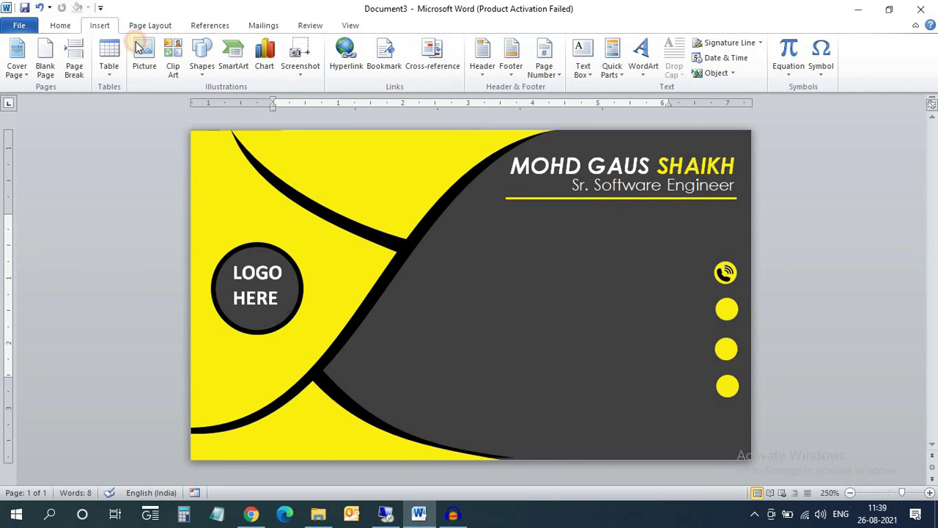
{"action": "left_click", "coordinate": [145, 59]}
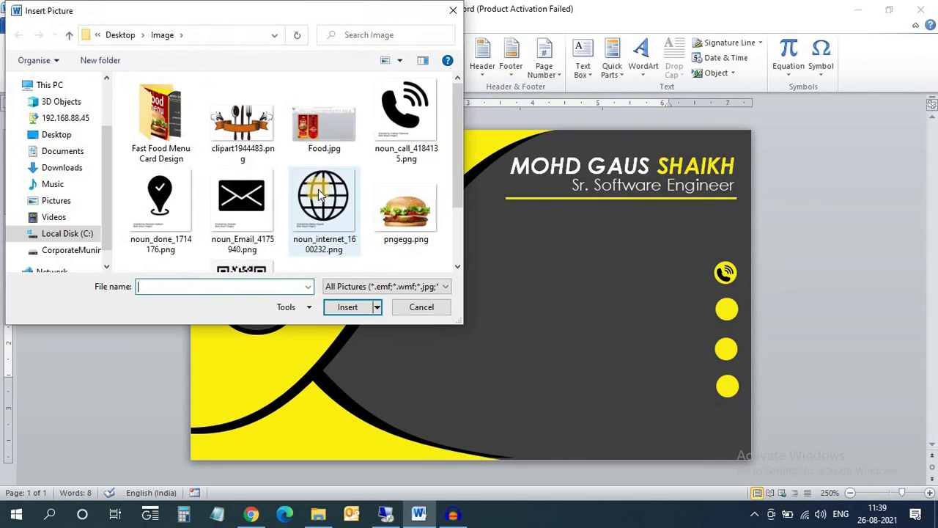
{"action": "left_click", "coordinate": [219, 201]}
{"action": "left_click", "coordinate": [351, 312]}
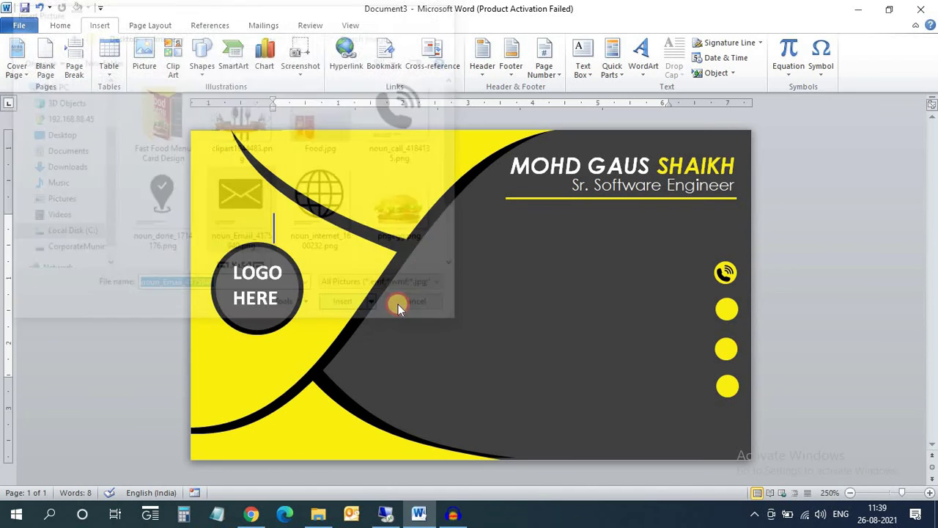
{"action": "left_click", "coordinate": [667, 68]}
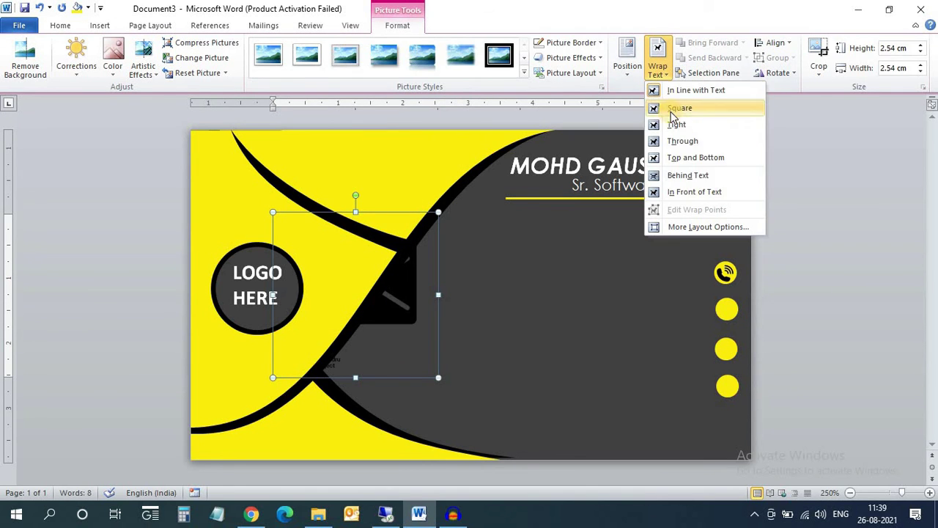
{"action": "left_click", "coordinate": [694, 192]}
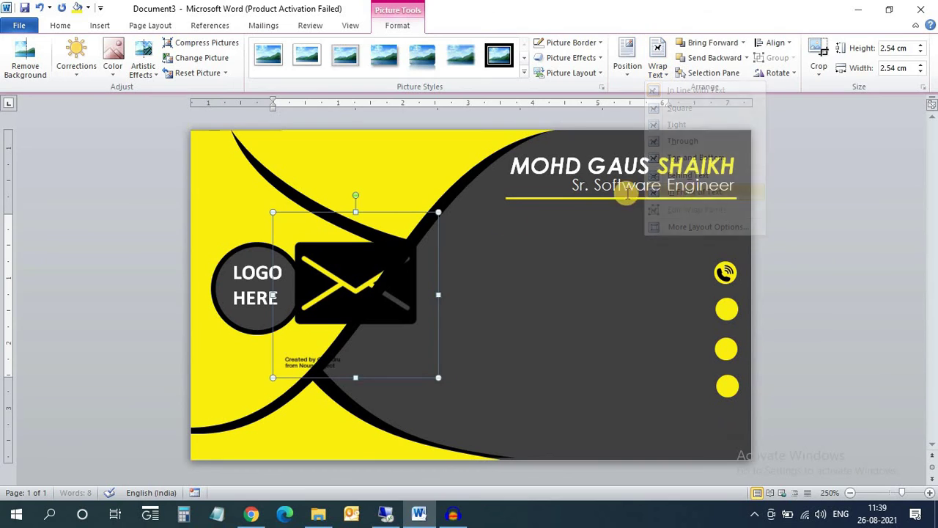
Crop off the envelope's credit text and shrink it to 0.29 × 0.35 cm on the second circle
{"action": "left_click_drag", "start_coordinate": [415, 269], "coordinate": [628, 270]}
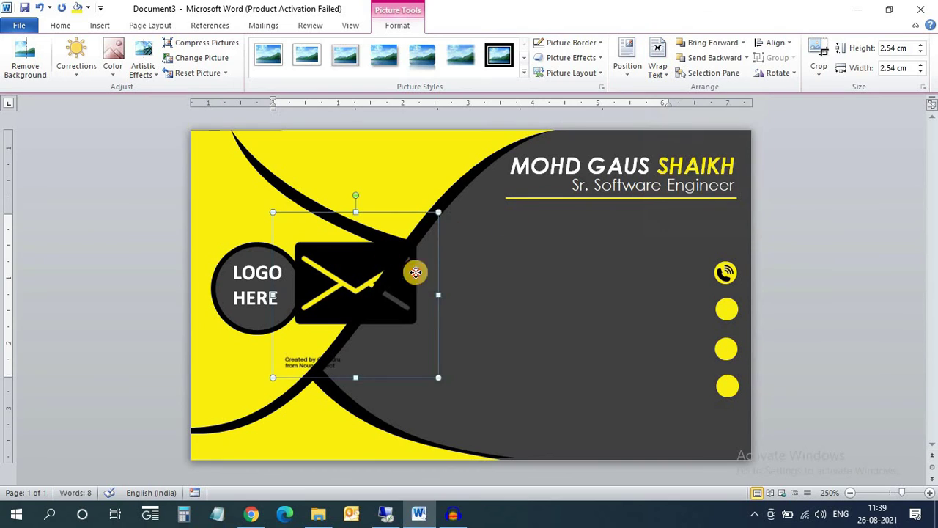
{"action": "left_click", "coordinate": [819, 59]}
{"action": "left_click_drag", "start_coordinate": [567, 376], "coordinate": [567, 344]}
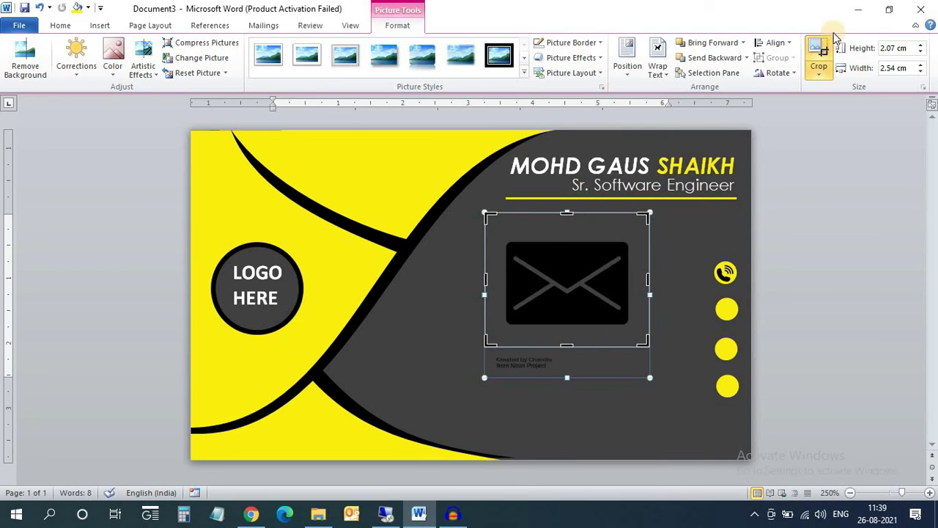
{"action": "left_click", "coordinate": [819, 53]}
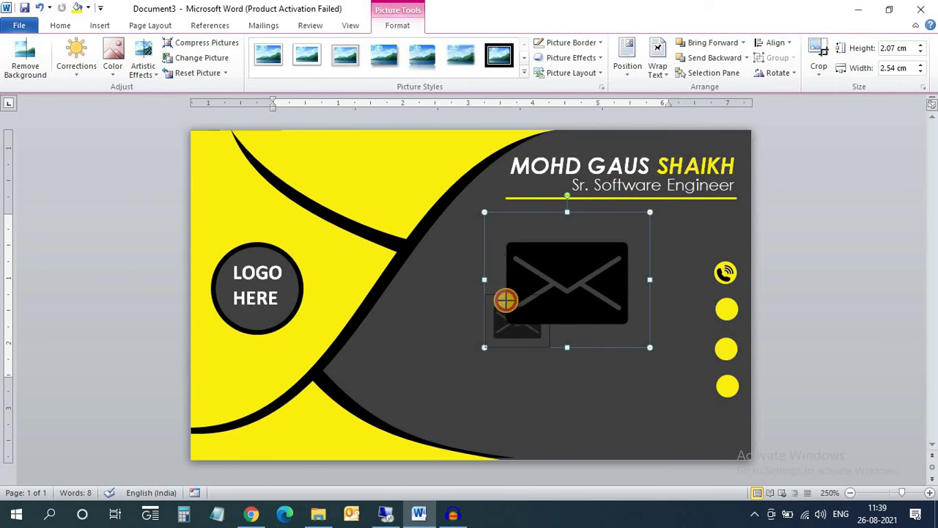
{"action": "left_click_drag", "start_coordinate": [650, 212], "coordinate": [512, 326]}
{"action": "left_click_drag", "start_coordinate": [598, 326], "coordinate": [724, 315]}
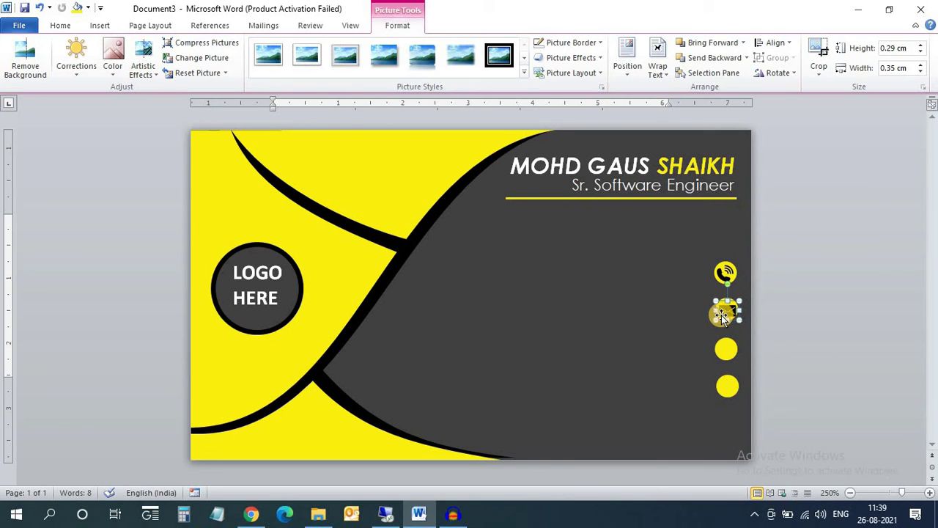
{"action": "key", "text": "Up"}
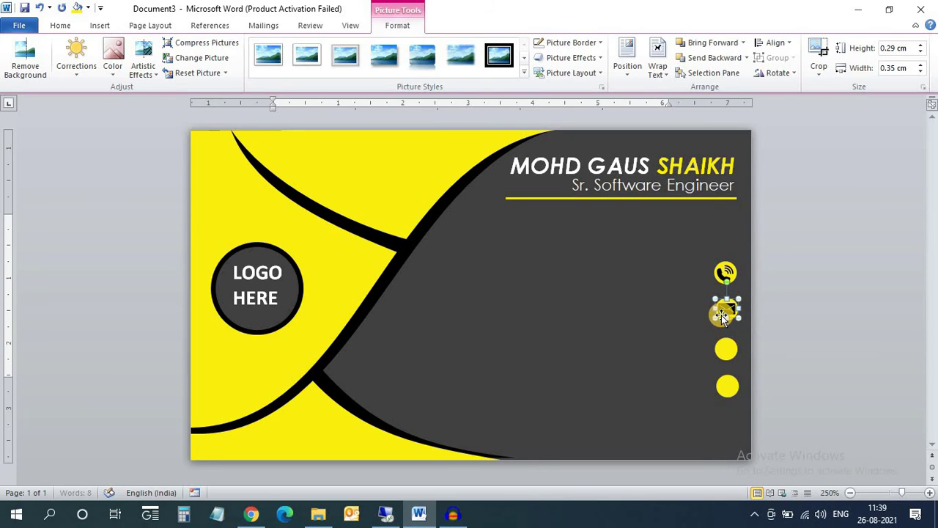
{"action": "left_click", "coordinate": [683, 322]}
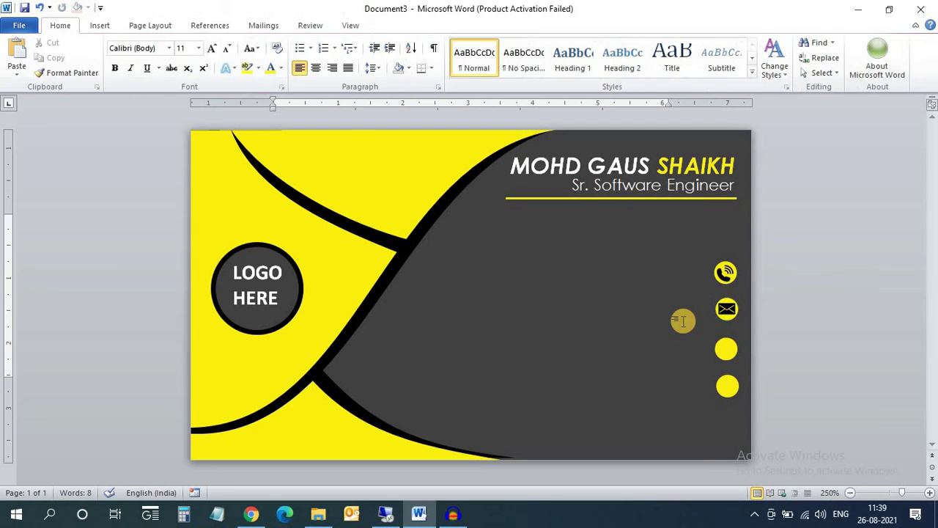
Insert the noun_internet_1600232.png globe picture with In Front of Text wrapping
{"action": "left_click", "coordinate": [100, 26]}
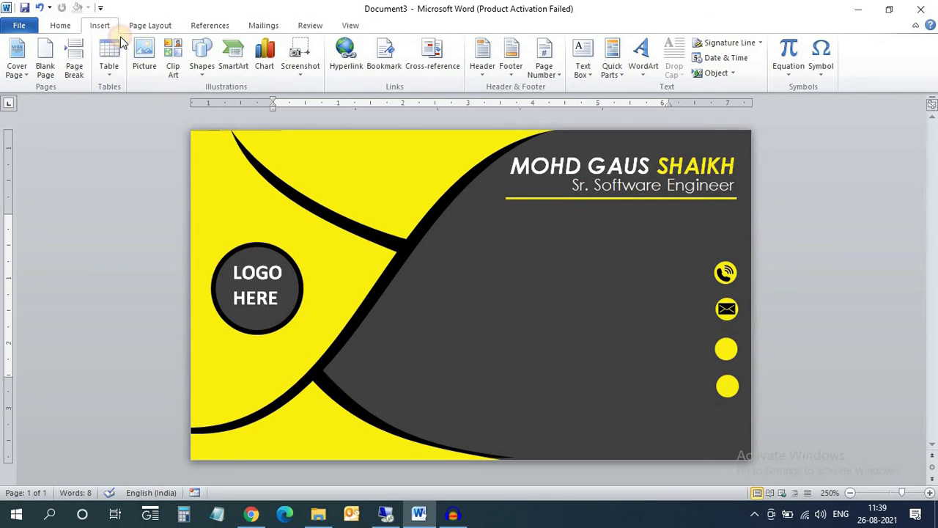
{"action": "left_click", "coordinate": [144, 66]}
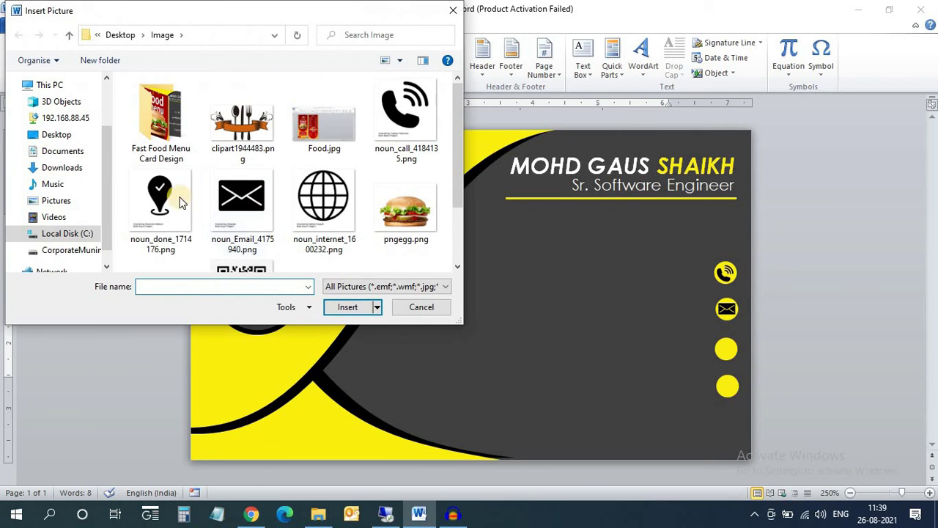
{"action": "left_click", "coordinate": [326, 194]}
{"action": "left_click", "coordinate": [357, 307]}
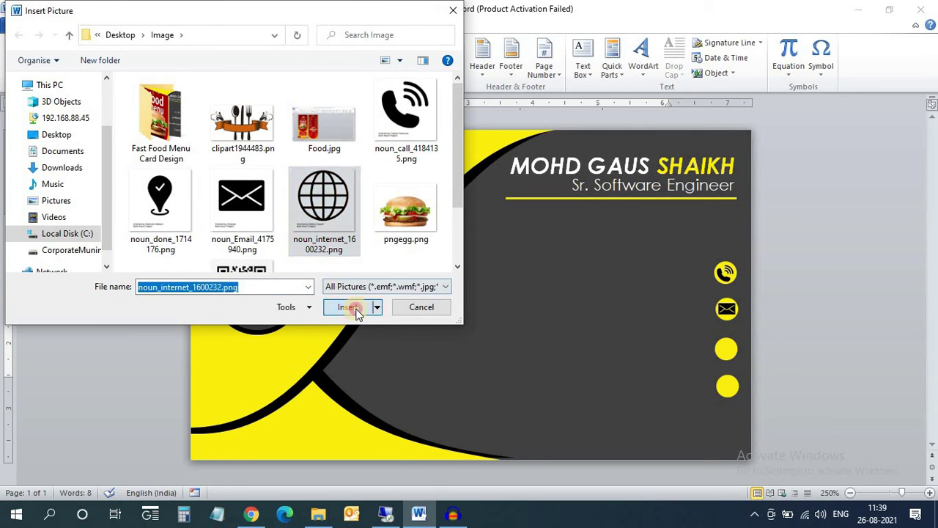
{"action": "left_click", "coordinate": [659, 70]}
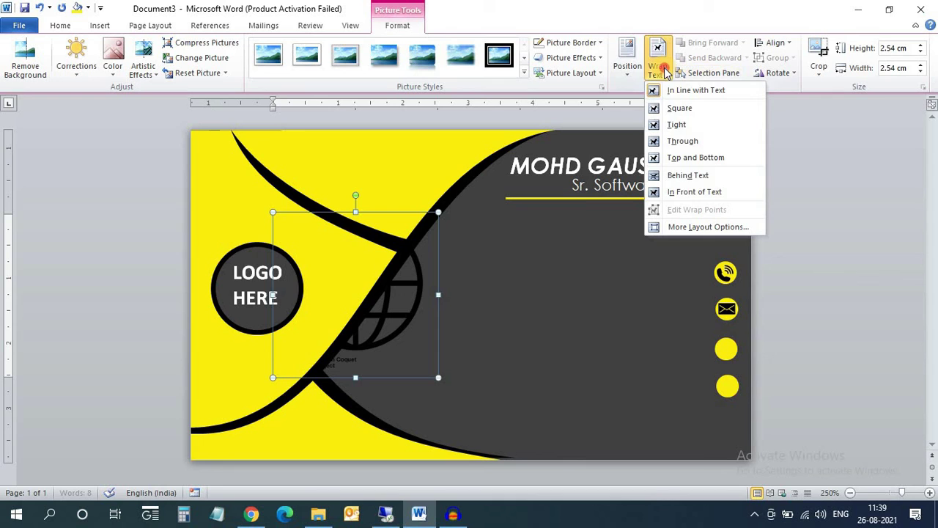
{"action": "left_click", "coordinate": [704, 192]}
Crop the globe's credit text and shrink it to 0.3 × 0.34 cm on the third circle
{"action": "left_click_drag", "start_coordinate": [390, 258], "coordinate": [611, 246]}
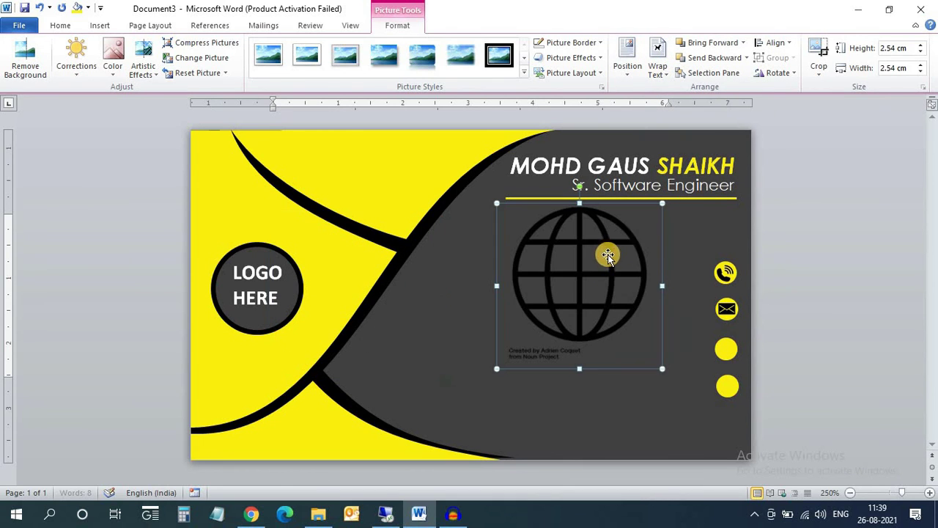
{"action": "left_click", "coordinate": [816, 57]}
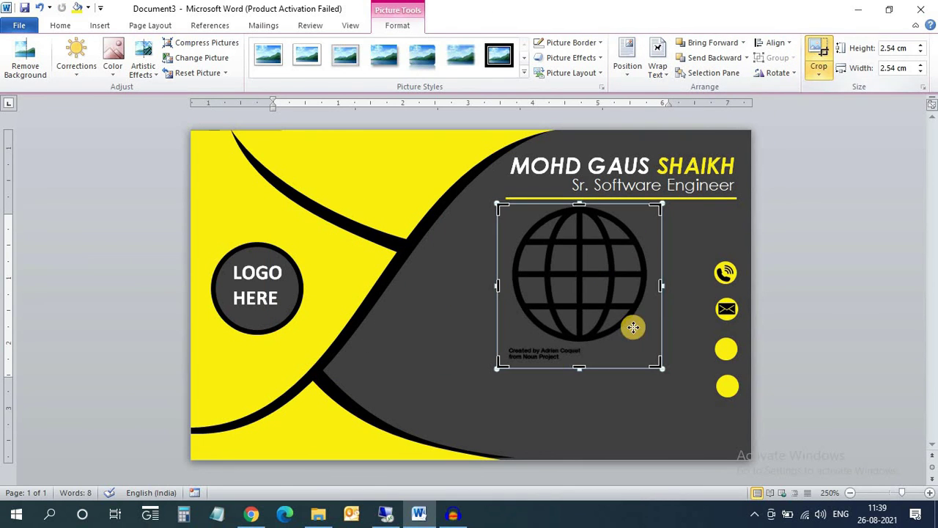
{"action": "left_click_drag", "start_coordinate": [579, 367], "coordinate": [580, 342]}
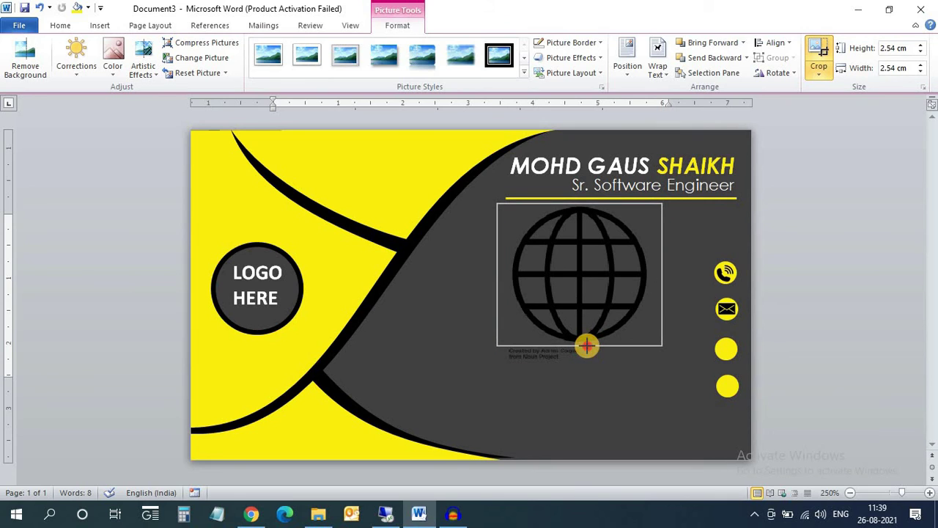
{"action": "left_click", "coordinate": [814, 57]}
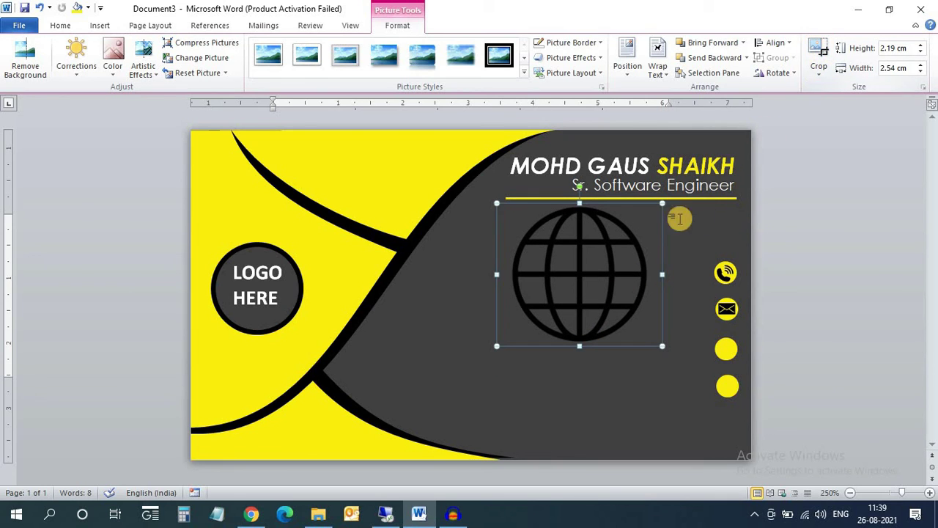
{"action": "left_click_drag", "start_coordinate": [662, 203], "coordinate": [520, 326]}
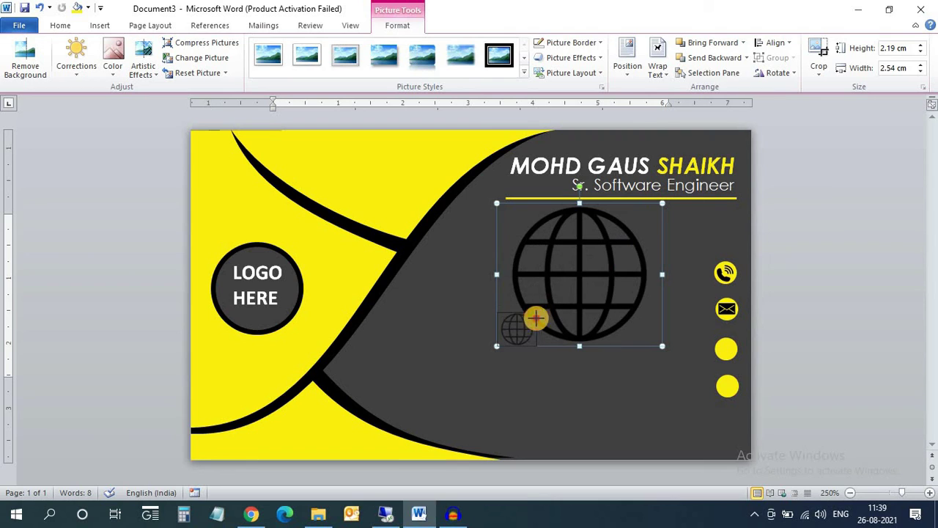
{"action": "left_click_drag", "start_coordinate": [605, 334], "coordinate": [725, 349]}
{"action": "left_click_drag", "start_coordinate": [727, 387], "coordinate": [719, 400]}
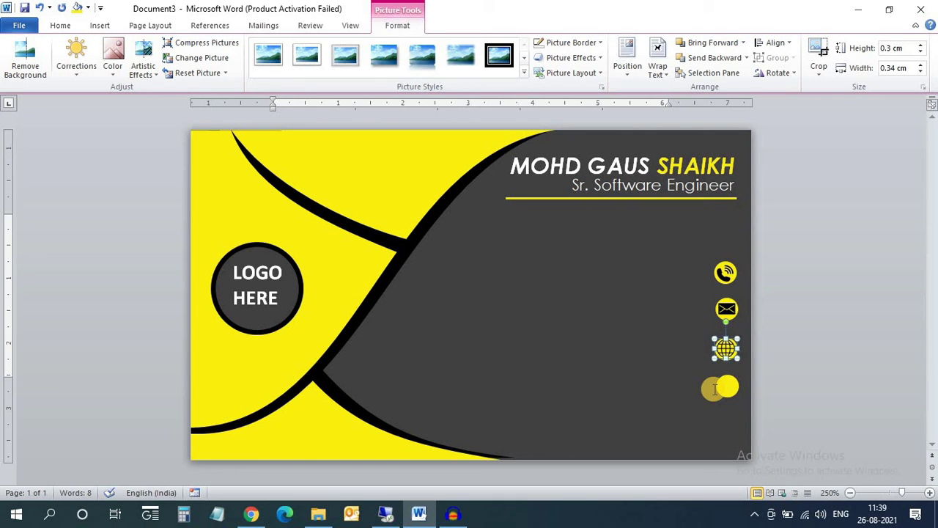
{"action": "left_click", "coordinate": [700, 374]}
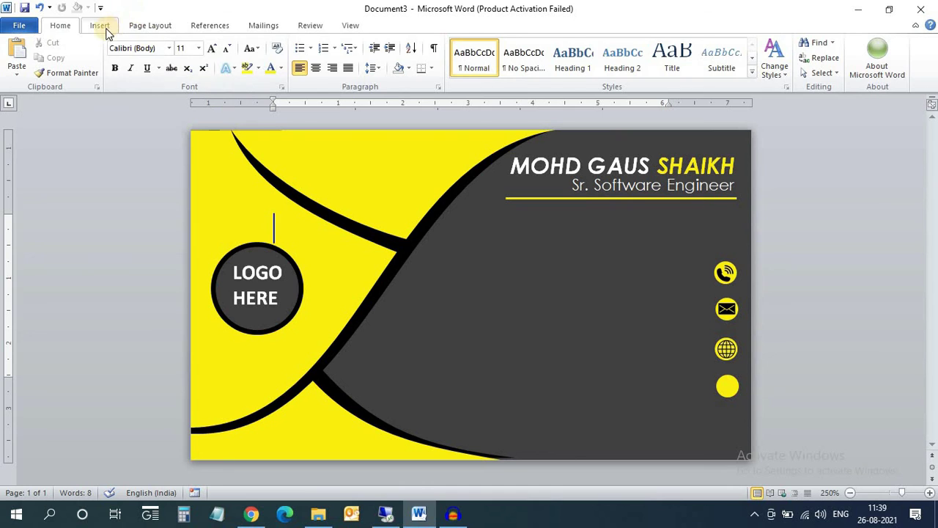
Insert the check-mark location pin picture with In Front of Text wrapping
{"action": "left_click", "coordinate": [100, 25]}
{"action": "left_click", "coordinate": [144, 68]}
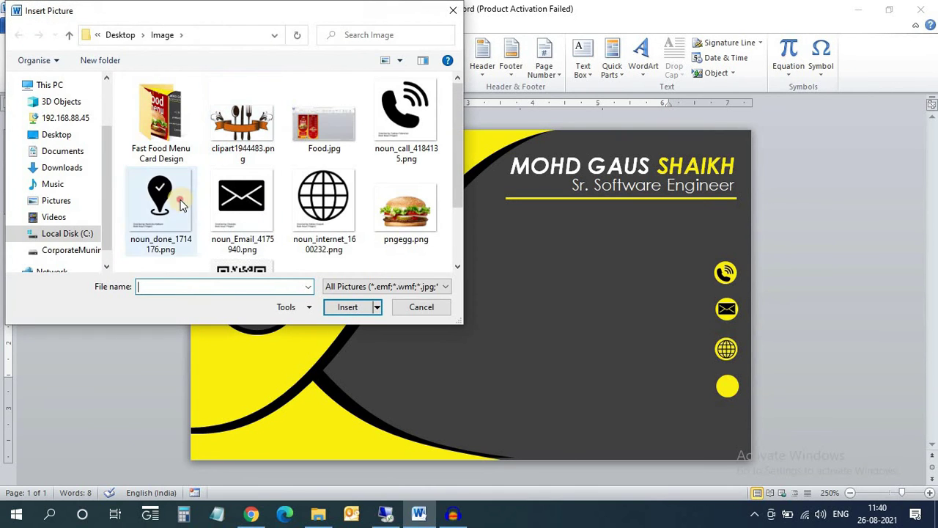
{"action": "left_click", "coordinate": [161, 202]}
{"action": "left_click", "coordinate": [347, 307]}
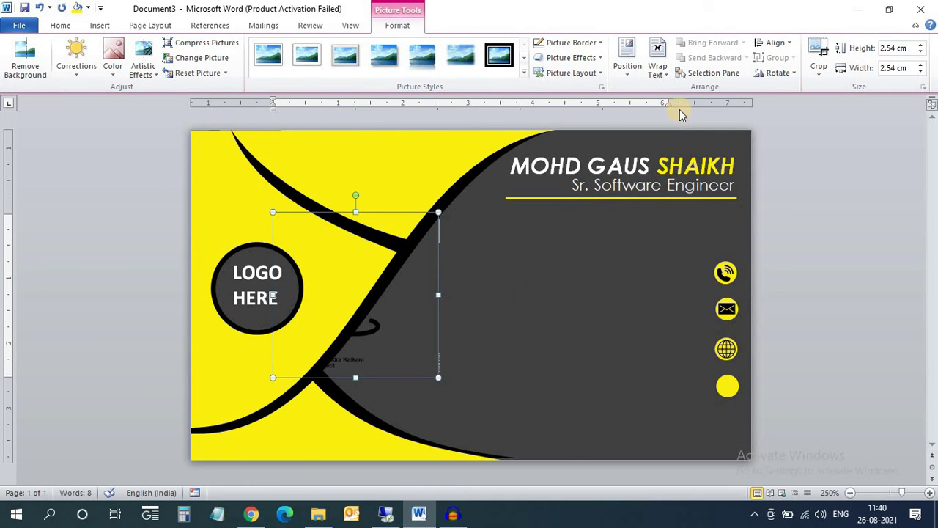
{"action": "left_click", "coordinate": [657, 71]}
{"action": "left_click", "coordinate": [692, 191]}
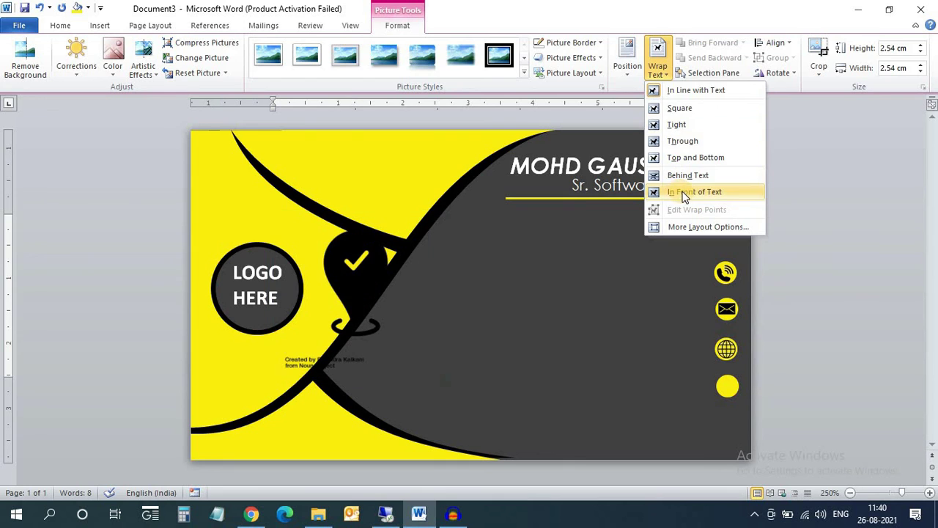
Crop the pin's credit text and shrink it to 0.35 × 0.43 cm inside the fourth circle
{"action": "left_click_drag", "start_coordinate": [392, 271], "coordinate": [608, 278]}
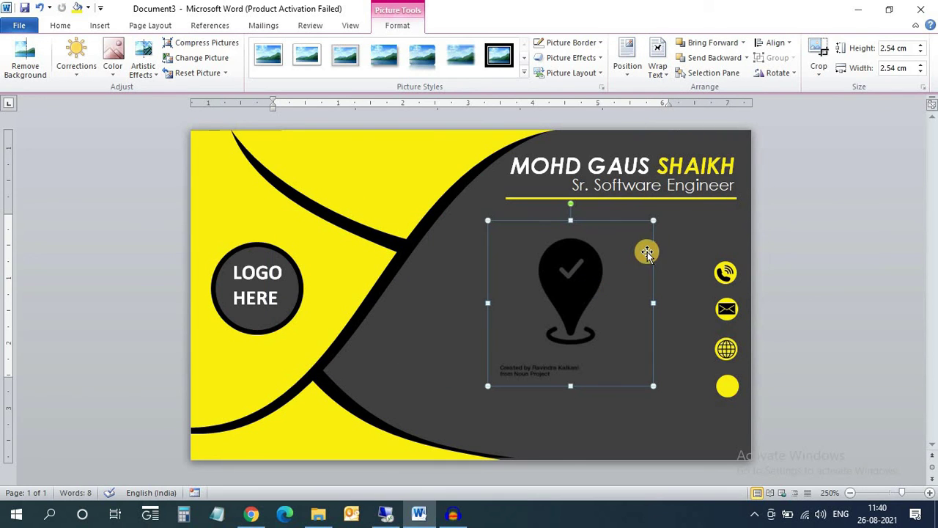
{"action": "left_click", "coordinate": [818, 59]}
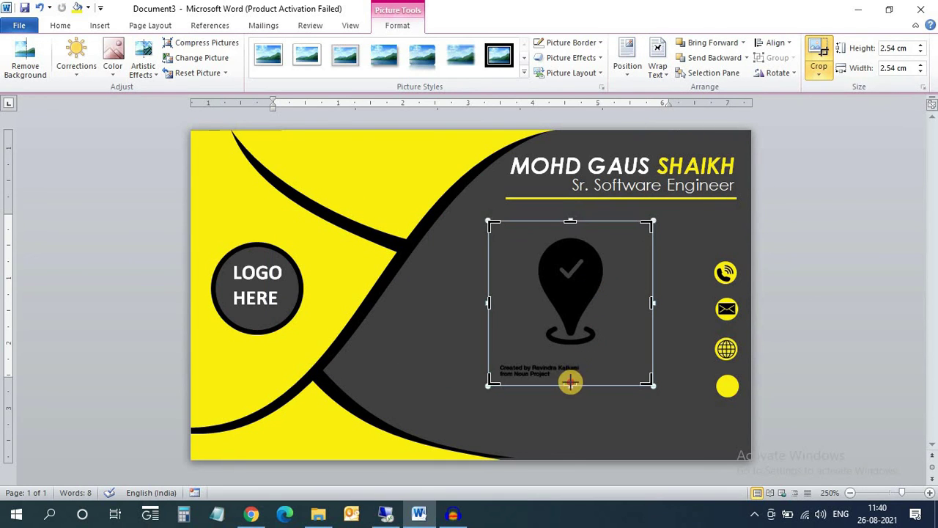
{"action": "left_click_drag", "start_coordinate": [570, 385], "coordinate": [578, 355]}
{"action": "left_click", "coordinate": [818, 60]}
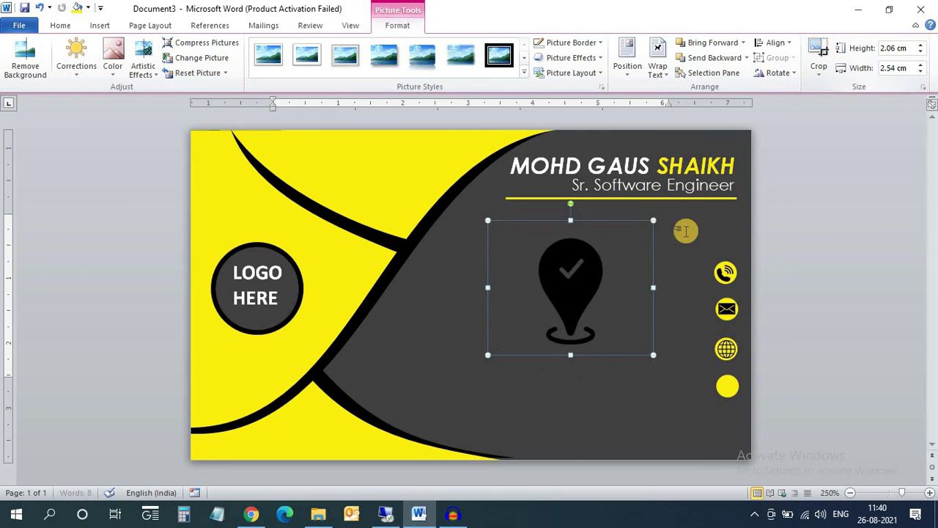
{"action": "left_click_drag", "start_coordinate": [655, 218], "coordinate": [529, 402]}
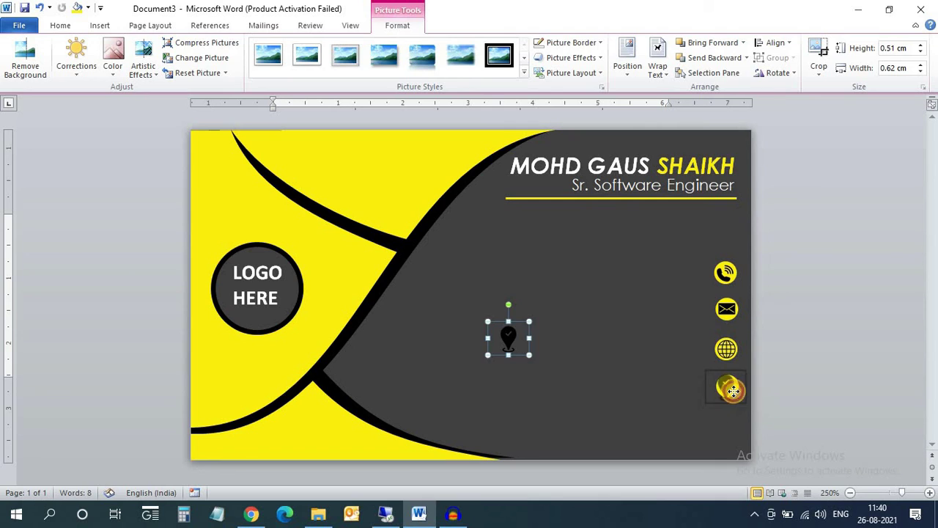
{"action": "left_click_drag", "start_coordinate": [730, 396], "coordinate": [741, 398]}
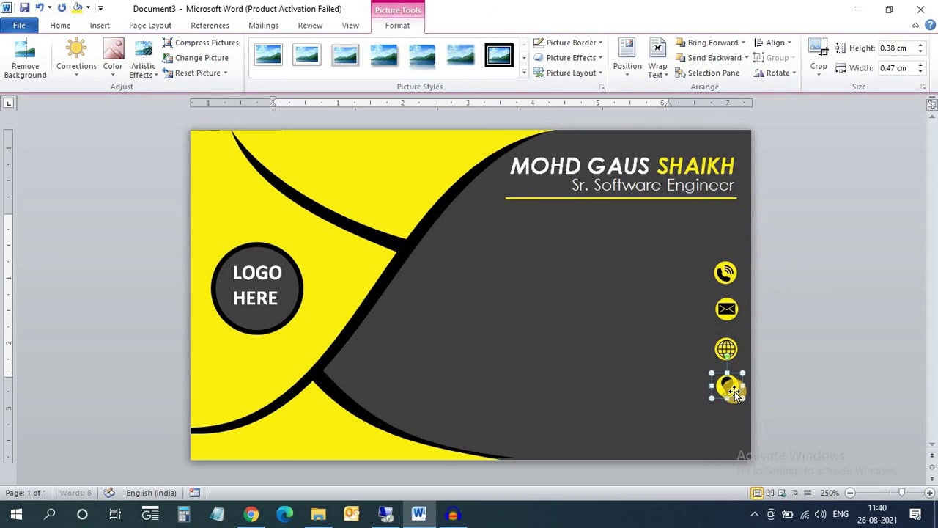
{"action": "left_click_drag", "start_coordinate": [734, 392], "coordinate": [733, 391]}
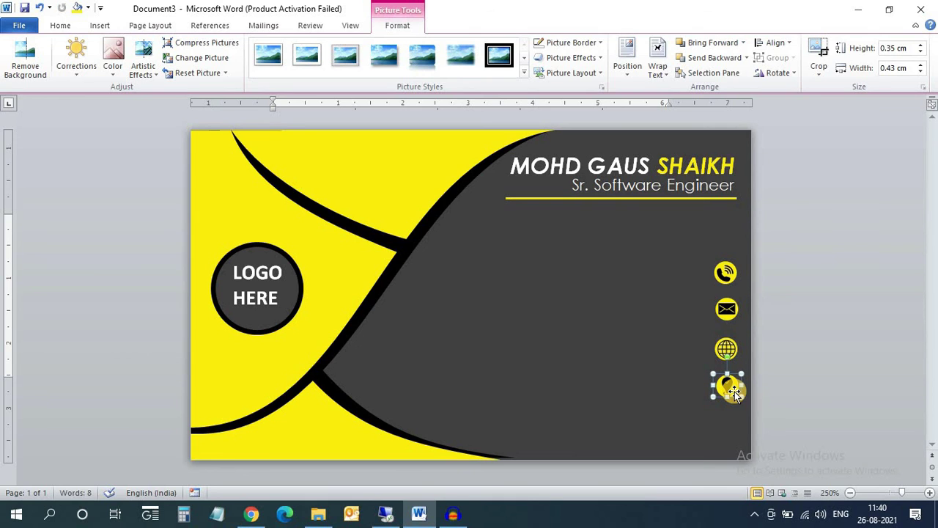
{"action": "left_click", "coordinate": [737, 422]}
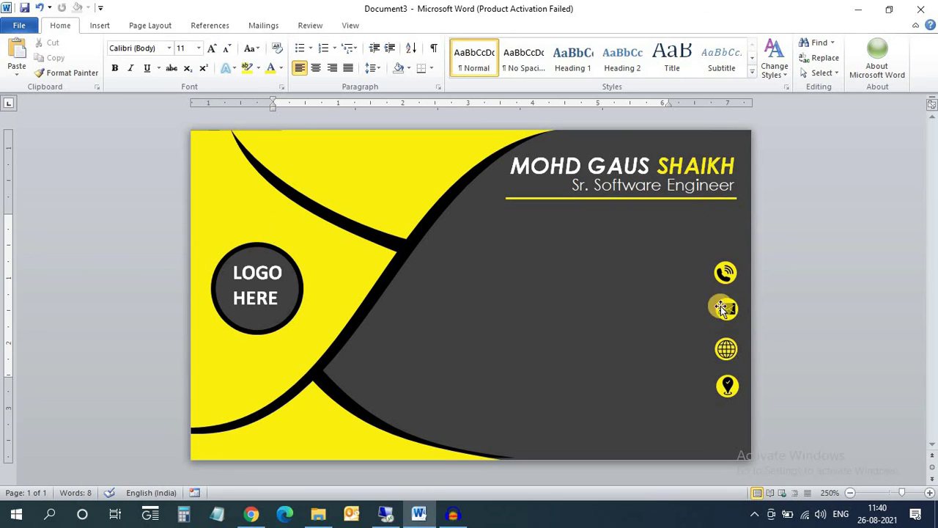
Copy the name and job title text box to a spot lower on the grey area
{"action": "scroll", "coordinate": [722, 308], "scroll_direction": "down", "scroll_amount": 1}
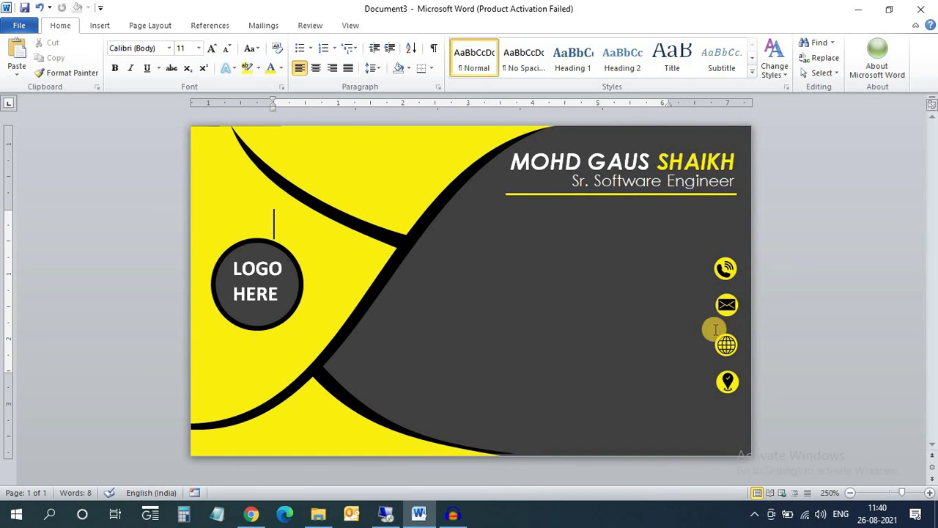
{"action": "scroll", "coordinate": [715, 330], "scroll_direction": "up", "scroll_amount": 1}
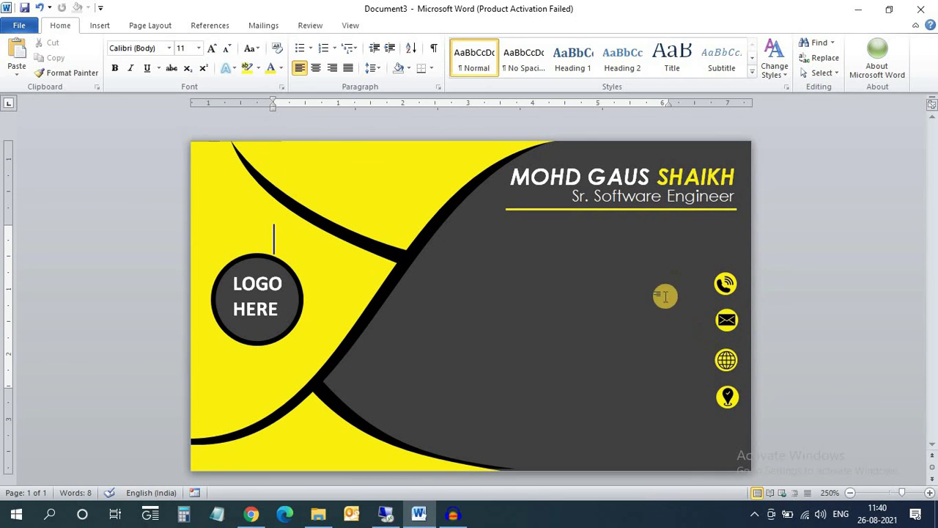
{"action": "left_click", "coordinate": [611, 197]}
{"action": "triple_click", "coordinate": [608, 177]}
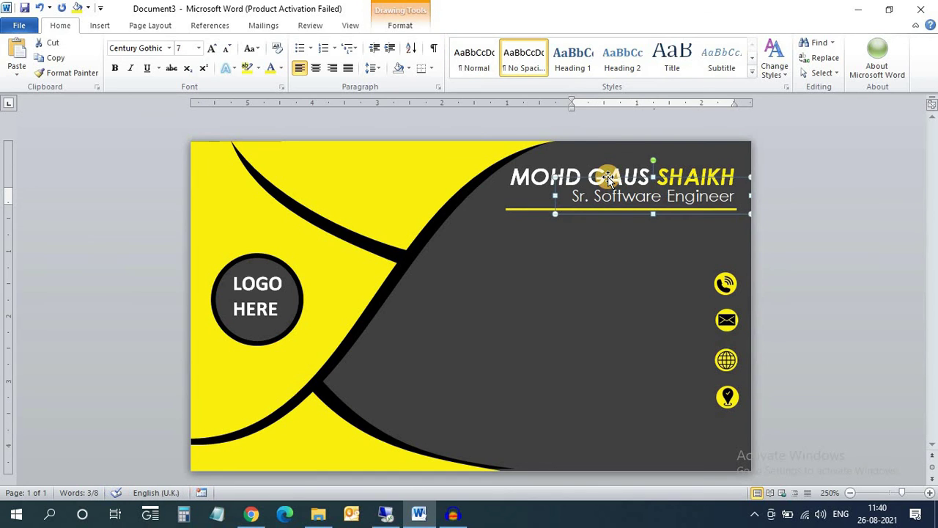
{"action": "key", "text": "ctrl+v"}
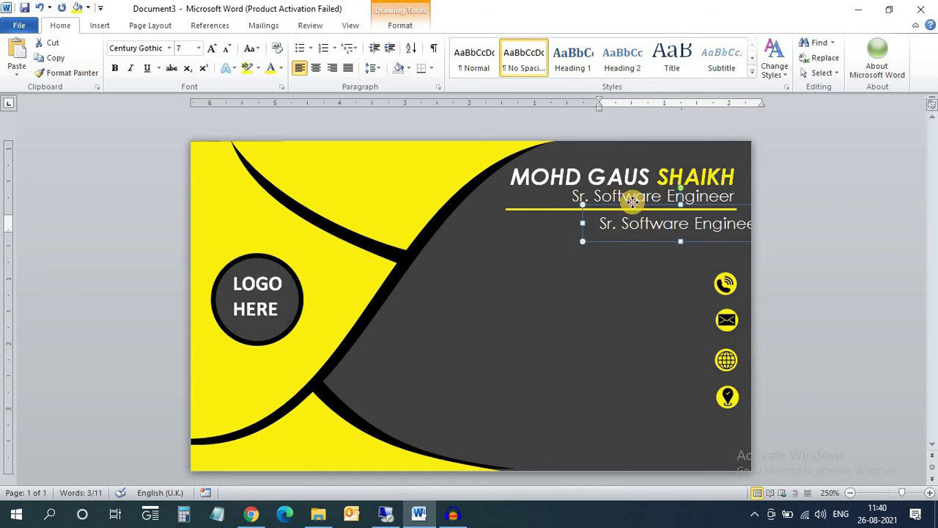
{"action": "mouse_move", "coordinate": [629, 204]}
{"action": "left_mouse_down"}
{"action": "mouse_move", "coordinate": [567, 272]}
{"action": "mouse_move", "coordinate": [565, 260]}
{"action": "left_mouse_up"}
Replace the copy's text with the phone number, shrink it to size 6, and move it toward the phone icon
{"action": "left_click_drag", "start_coordinate": [702, 283], "coordinate": [408, 285]}
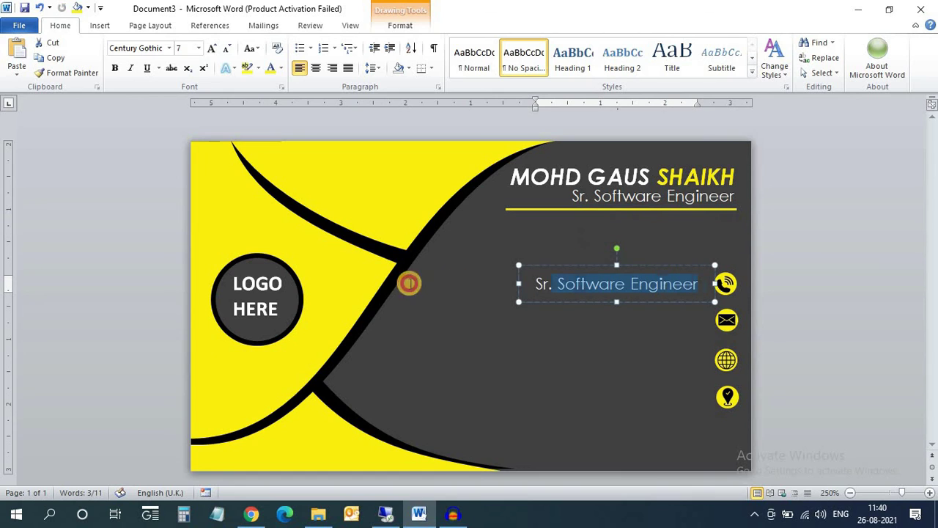
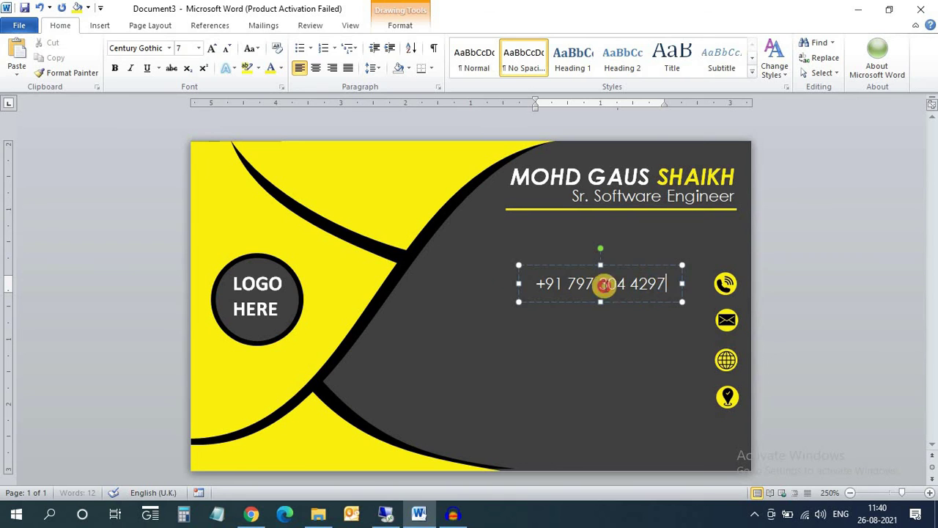
{"action": "triple_click", "coordinate": [604, 285]}
{"action": "left_click", "coordinate": [226, 51]}
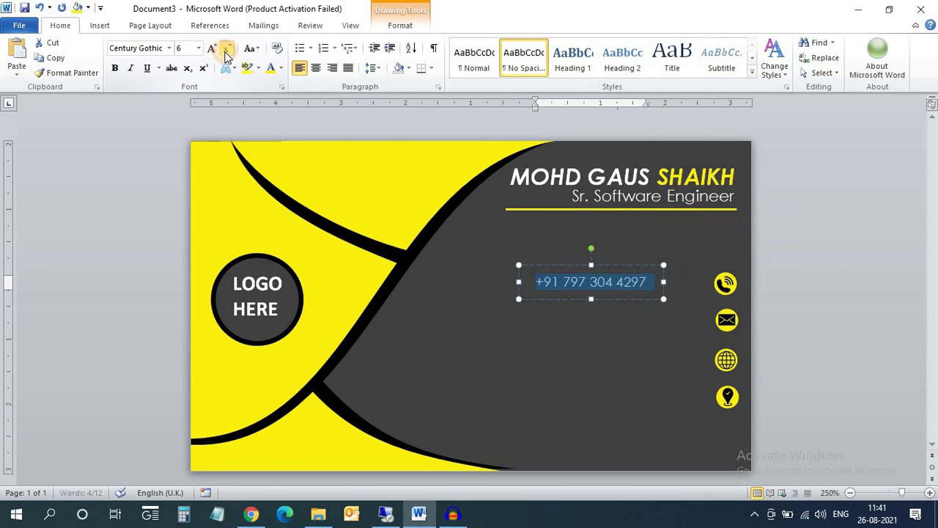
{"action": "left_click", "coordinate": [603, 330]}
{"action": "left_click", "coordinate": [604, 271]}
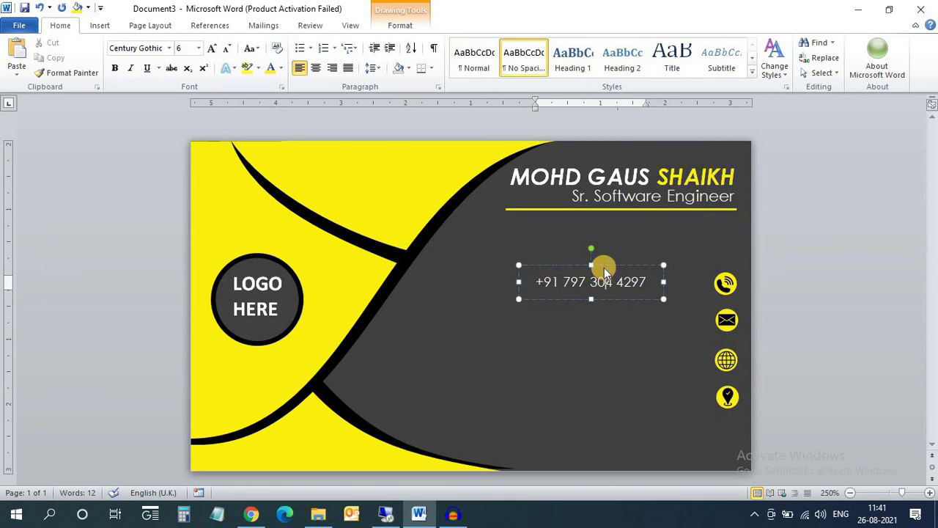
{"action": "left_click_drag", "start_coordinate": [603, 265], "coordinate": [651, 268]}
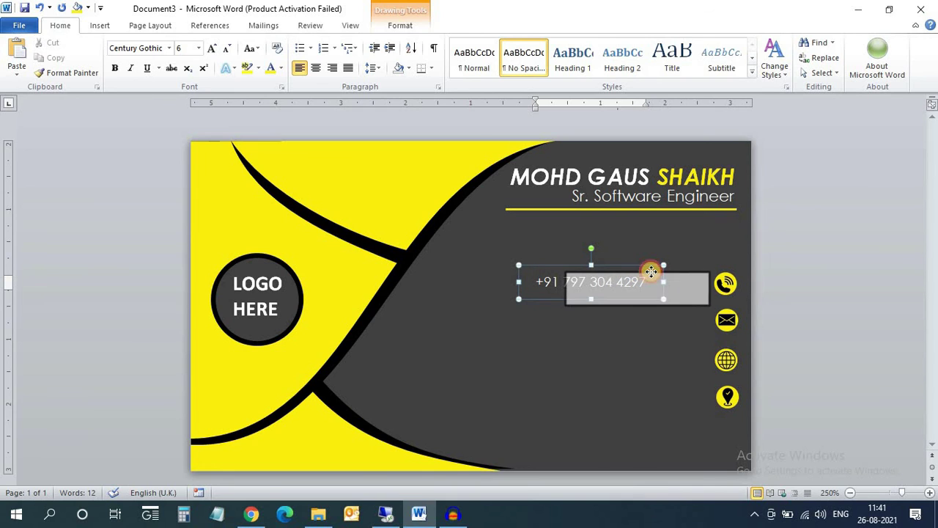
Nudge the phone-number box right and up until it sits level beside the phone icon
{"action": "left_click_drag", "start_coordinate": [651, 270], "coordinate": [651, 274]}
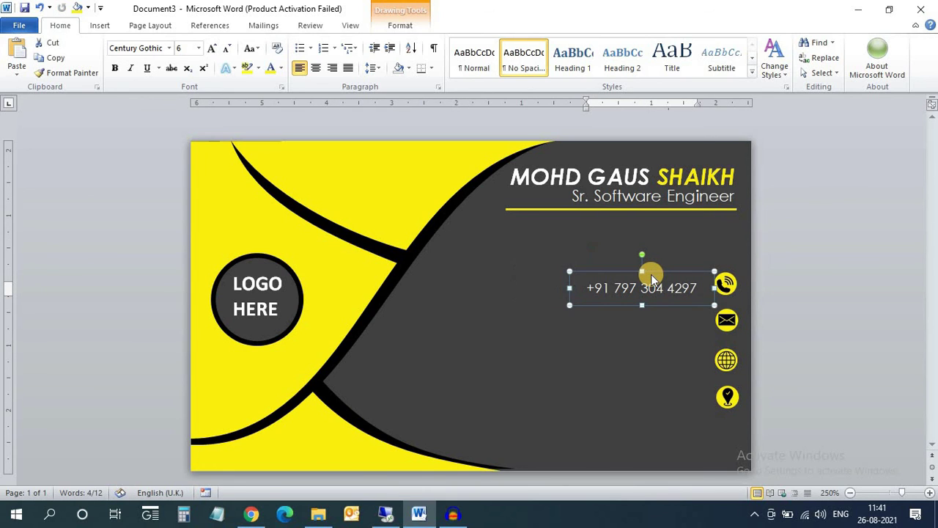
{"action": "key", "text": "ctrl+Right"}
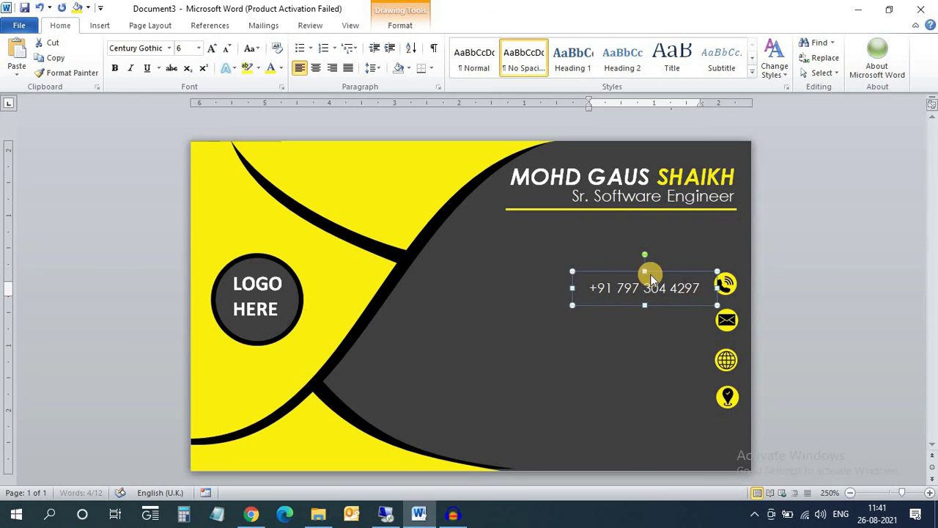
{"action": "key", "text": "ctrl+Right"}
{"action": "key", "text": "ctrl+Right"}
{"action": "key", "text": "ctrl+Up"}
{"action": "key", "text": "ctrl+Up"}
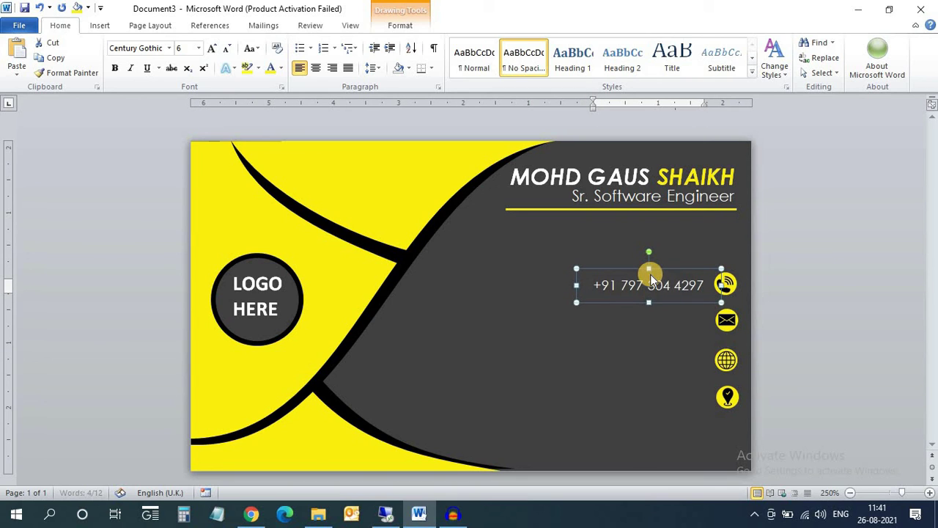
{"action": "key", "text": "ctrl+Right"}
{"action": "key", "text": "ctrl+Right"}
{"action": "key", "text": "ctrl+Right"}
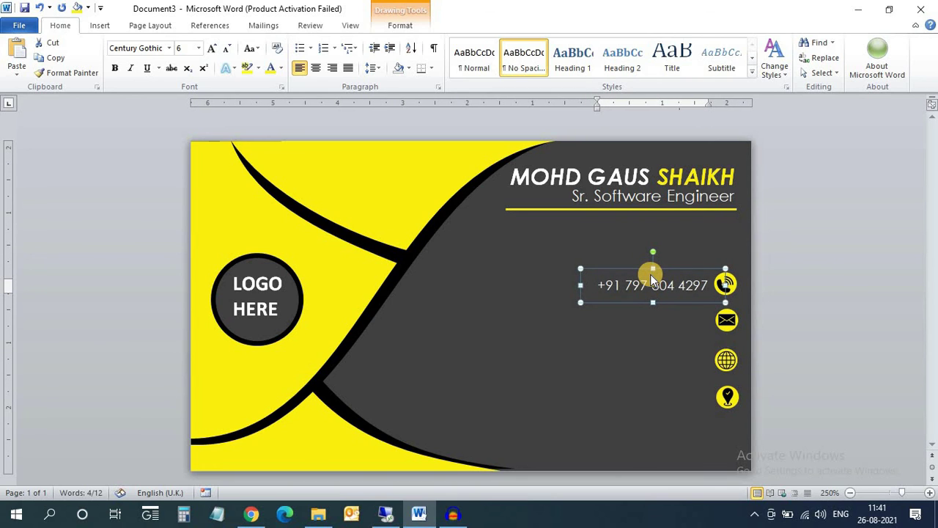
Duplicate the phone number box beside the envelope icon and replace its text with the e-mail address
{"action": "key", "text": "ctrl+d"}
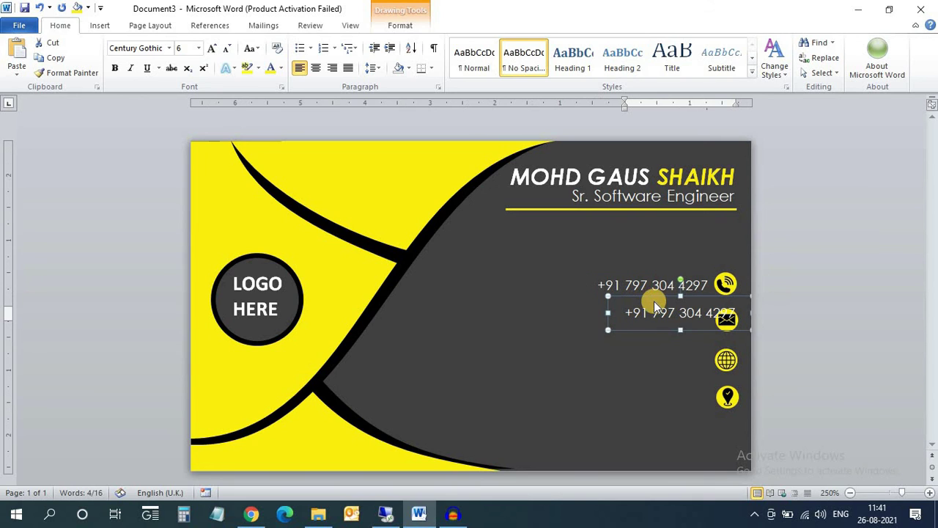
{"action": "left_click_drag", "start_coordinate": [652, 294], "coordinate": [617, 299]}
{"action": "left_click", "coordinate": [689, 318]}
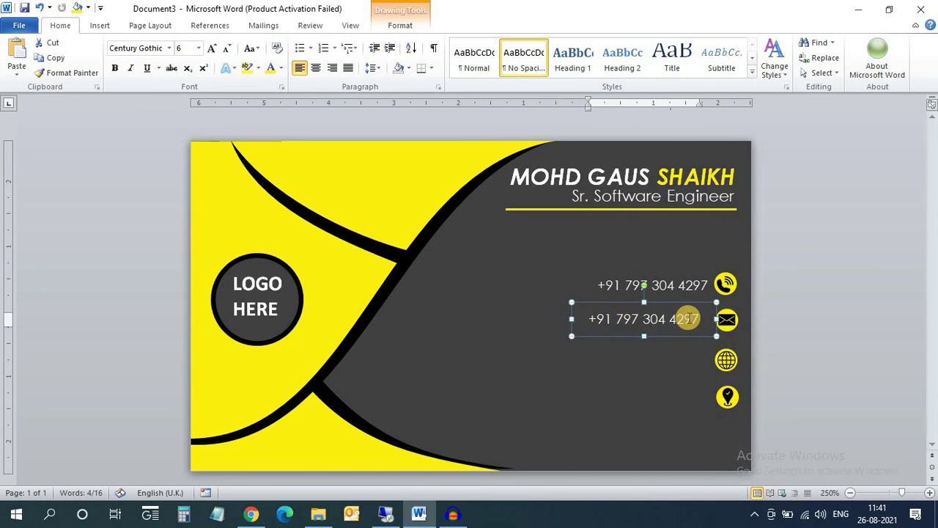
{"action": "left_click_drag", "start_coordinate": [693, 318], "coordinate": [540, 303]}
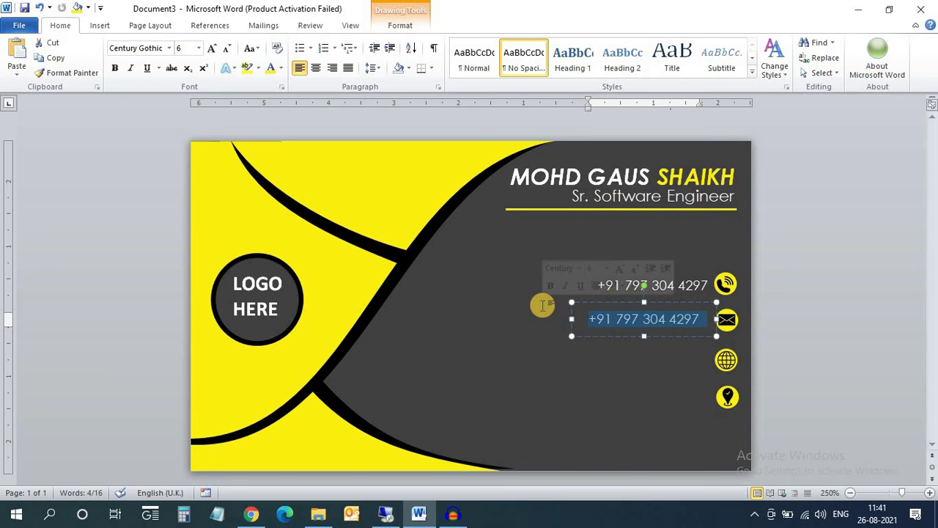
{"action": "key", "text": "BackSpace"}
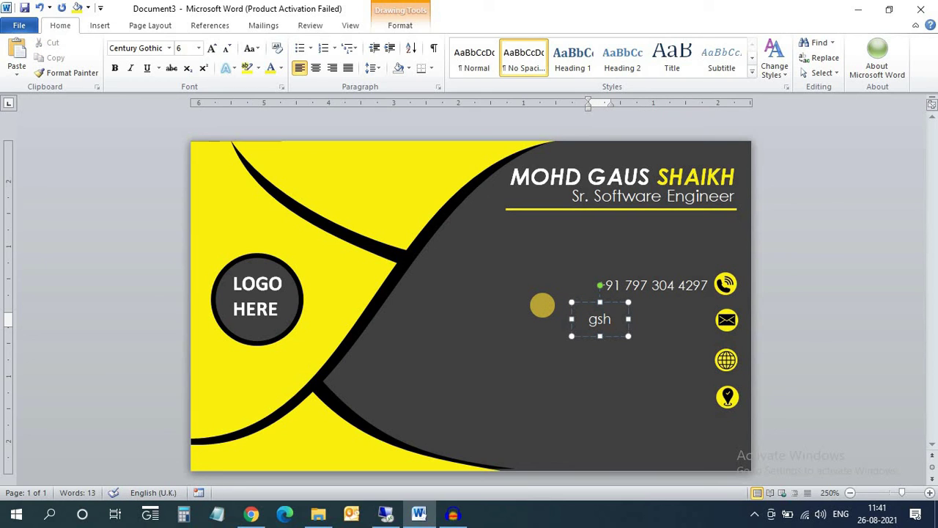
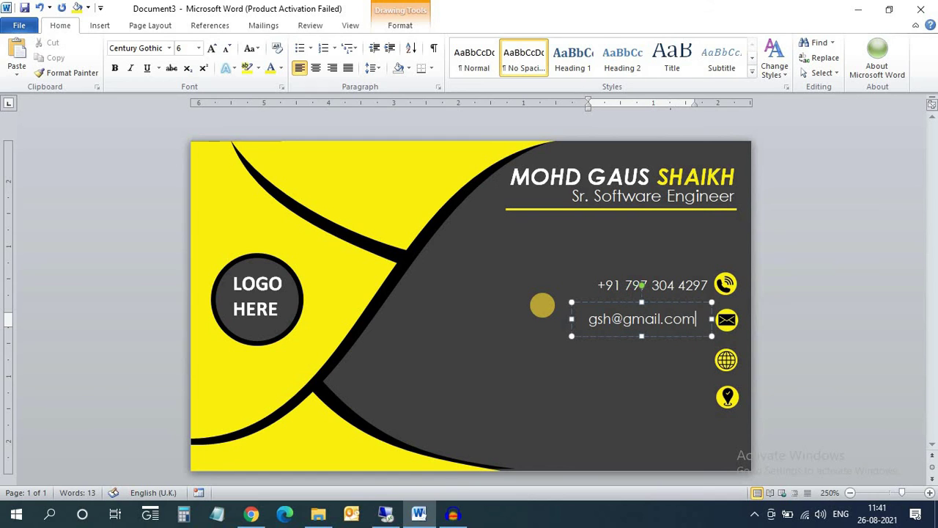
Nudge the e-mail box right and down to line it up with the envelope icon
{"action": "left_click", "coordinate": [661, 388]}
{"action": "left_click", "coordinate": [662, 307]}
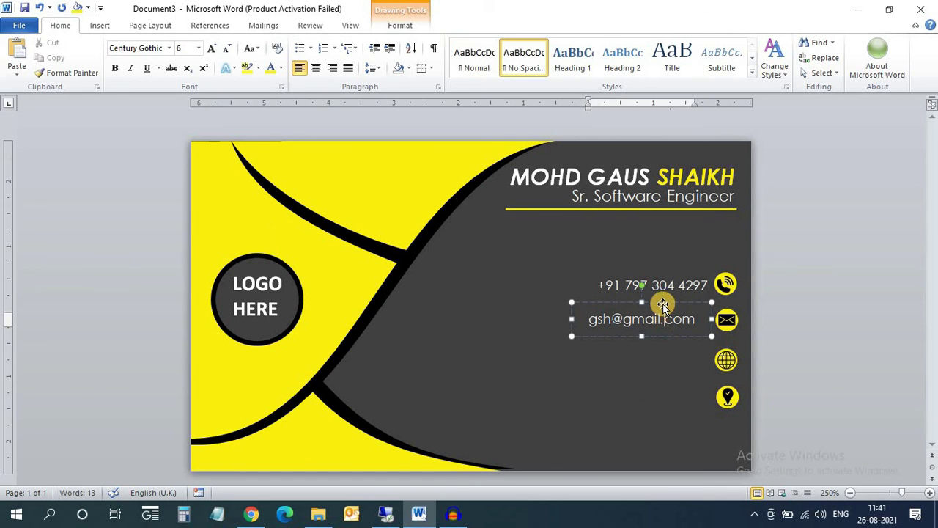
{"action": "key", "text": "ctrl+Right"}
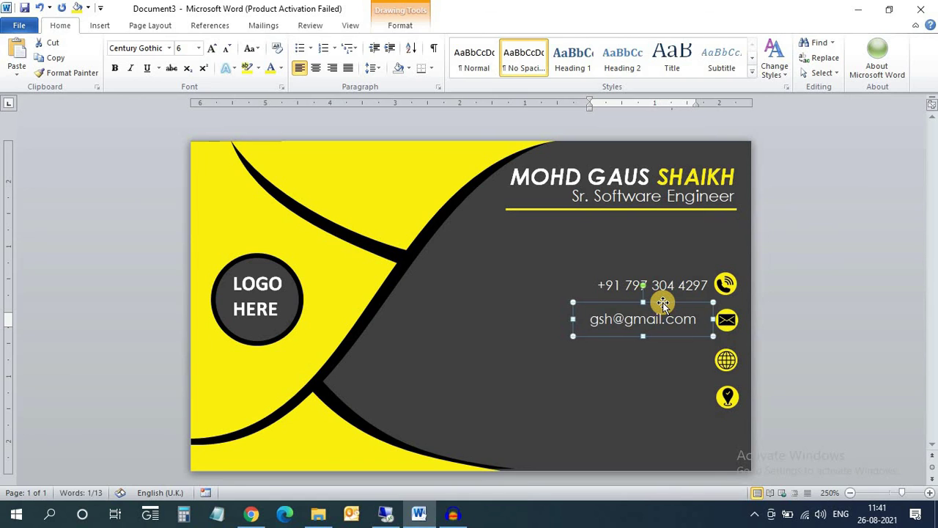
{"action": "key", "text": "ctrl+Right"}
{"action": "key", "text": "ctrl+Right"}
{"action": "key", "text": "ctrl+Right"}
{"action": "key", "text": "ctrl+Right"}
{"action": "key", "text": "ctrl+Right"}
{"action": "key", "text": "ctrl+Right"}
{"action": "key", "text": "ctrl+Down"}
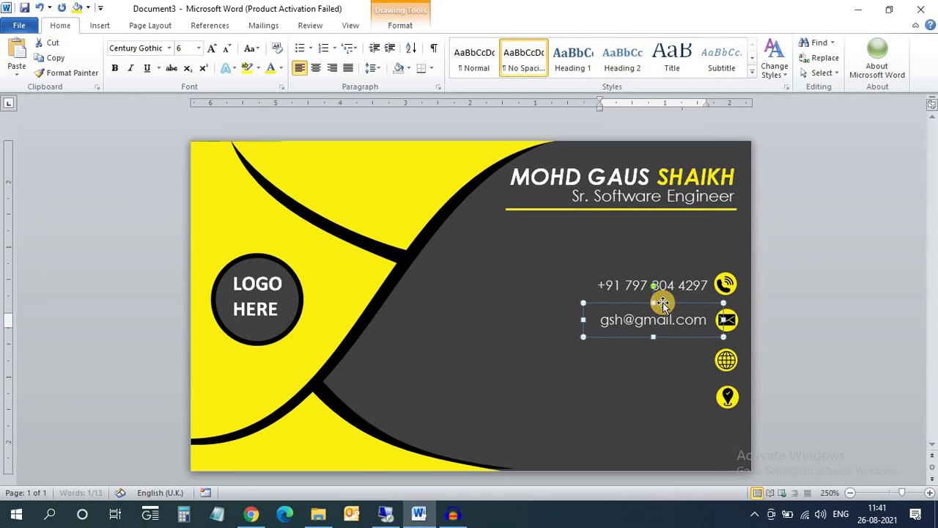
{"action": "key", "text": "ctrl+Down"}
{"action": "key", "text": "ctrl+Down"}
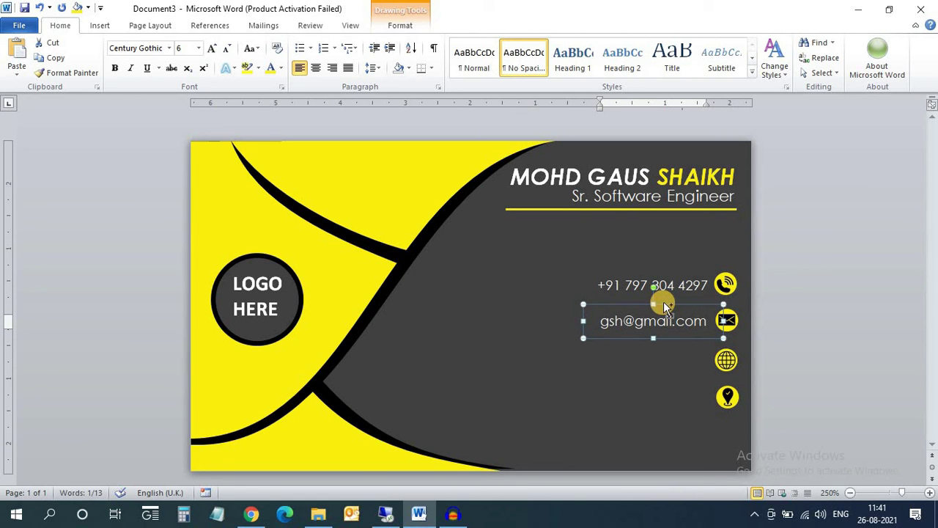
{"action": "mouse_move", "coordinate": [664, 301]}
{"action": "left_mouse_down", "text": "ctrl"}
{"action": "mouse_move", "coordinate": [666, 327]}
{"action": "mouse_move", "coordinate": [638, 343]}
{"action": "left_mouse_up", "text": "ctrl"}
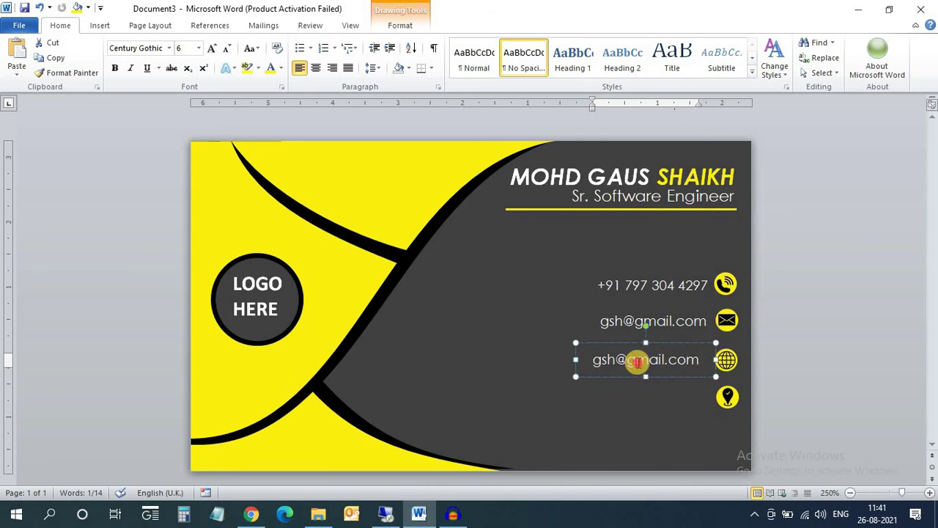
{"action": "left_click", "coordinate": [562, 368]}
{"action": "type", "text": "www."}
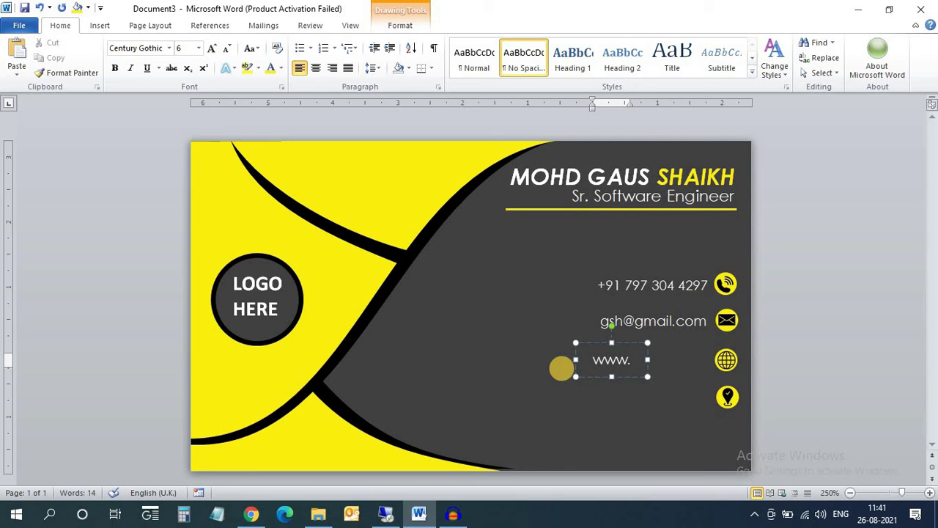
{"action": "type", "text": "techgy"}
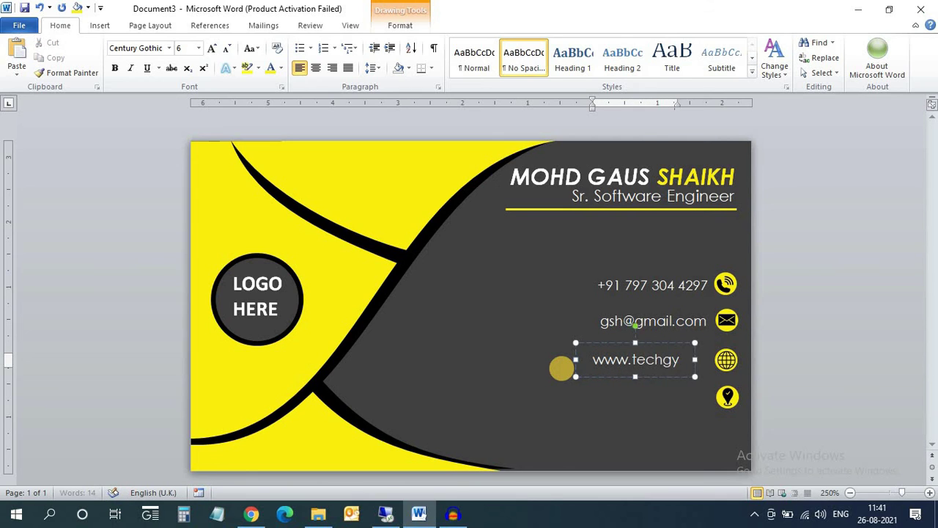
{"action": "type", "text": "an.co"}
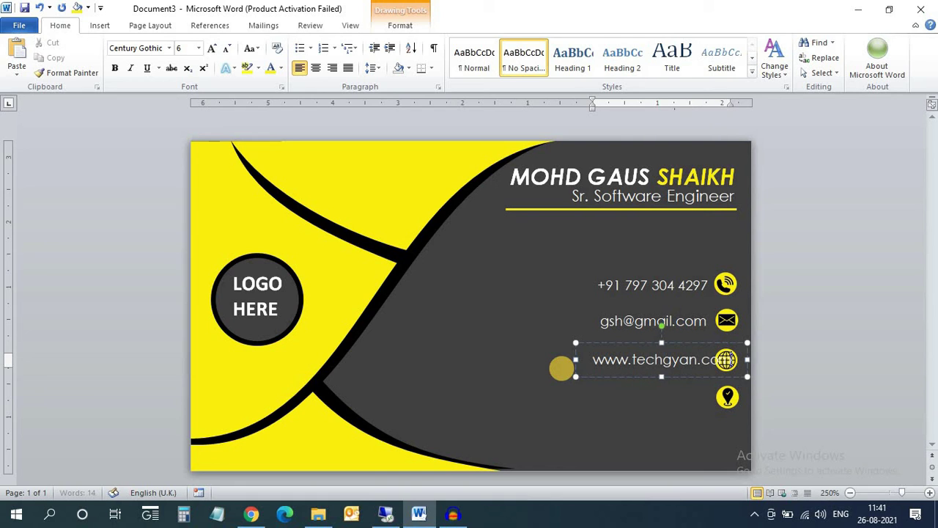
{"action": "left_click", "coordinate": [628, 379]}
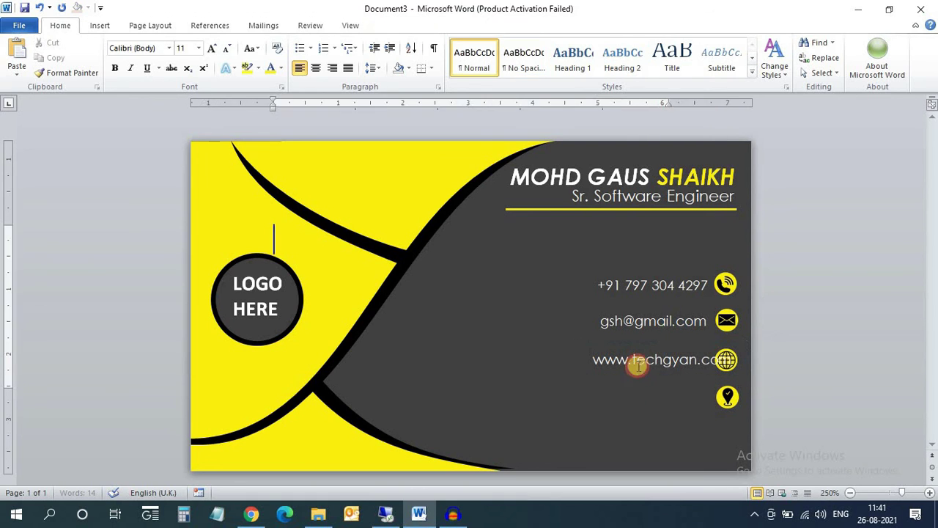
{"action": "left_click", "coordinate": [644, 347]}
{"action": "left_click_drag", "start_coordinate": [643, 345], "coordinate": [642, 343]}
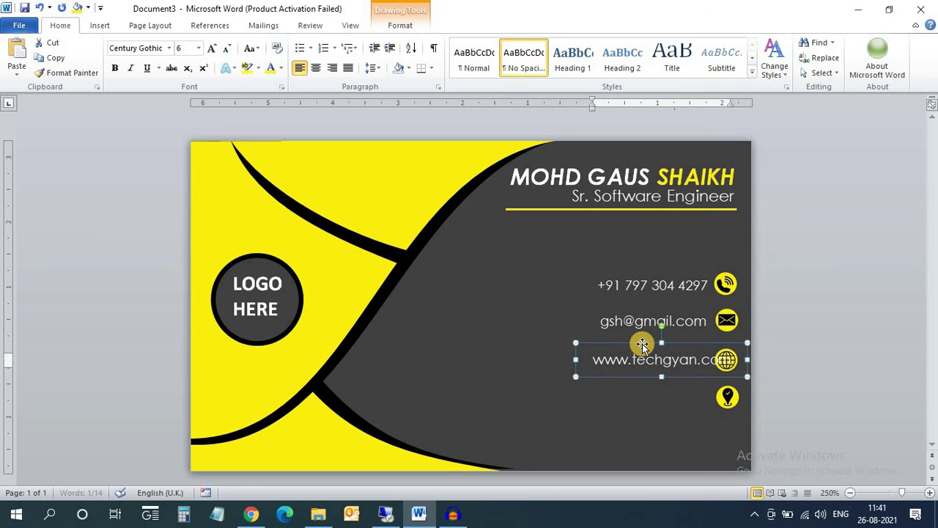
{"action": "type", "text": "m"}
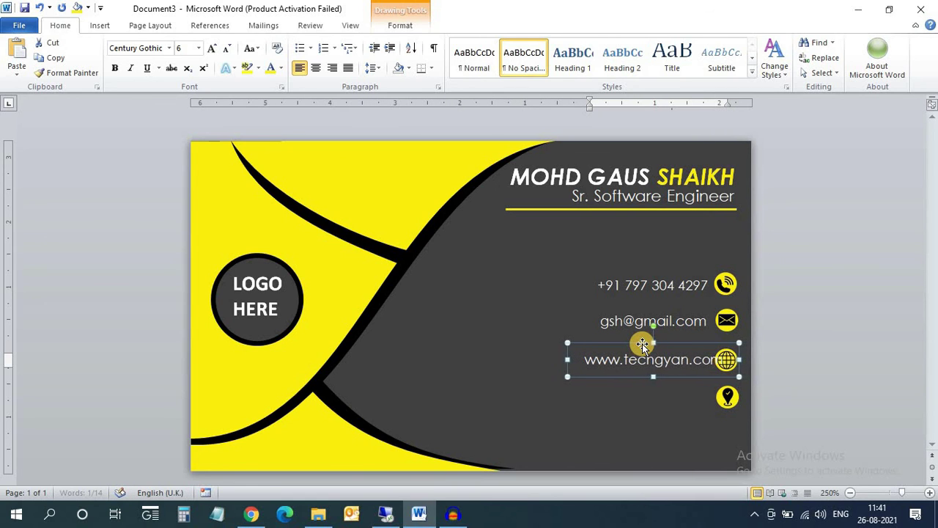
Nudge the website line left and down, then copy and paste the box for the next line
{"action": "key", "text": "Left"}
{"action": "key", "text": "Left"}
{"action": "key", "text": "Left"}
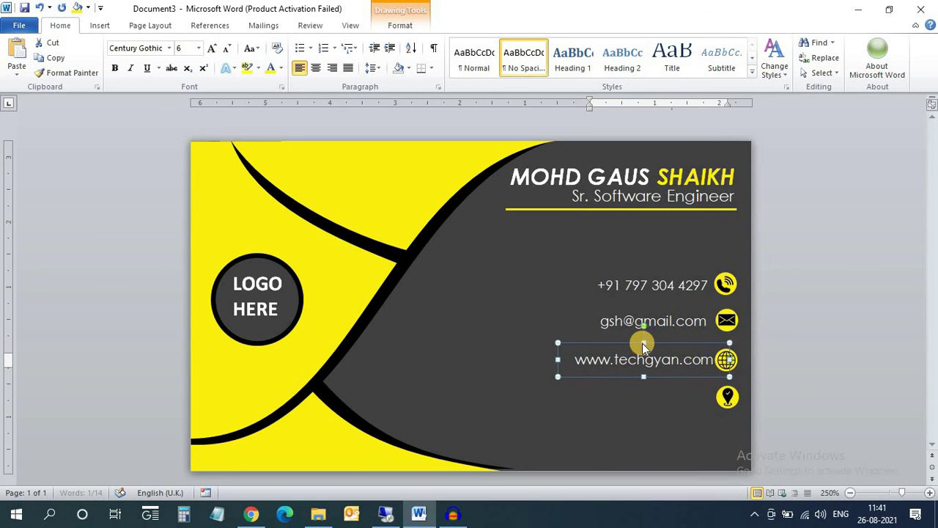
{"action": "key", "text": "Left"}
{"action": "key", "text": "Left"}
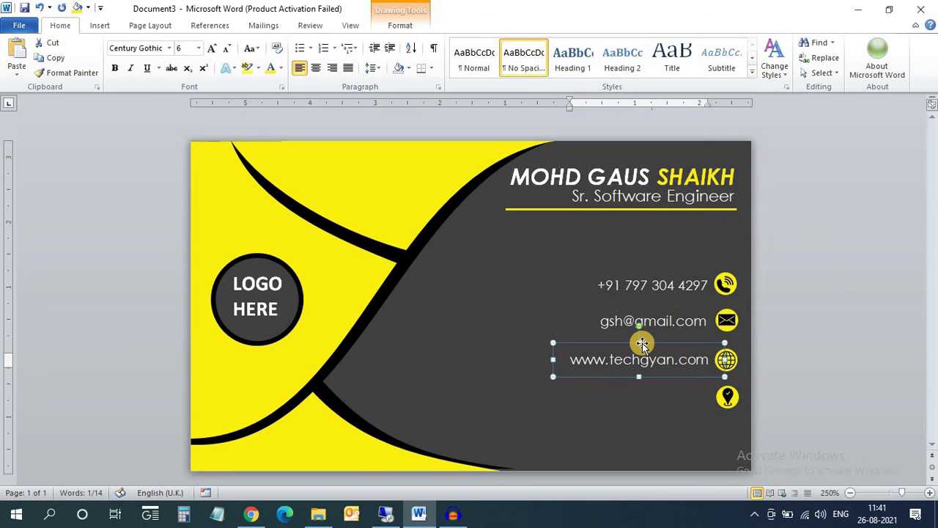
{"action": "key", "text": "Down"}
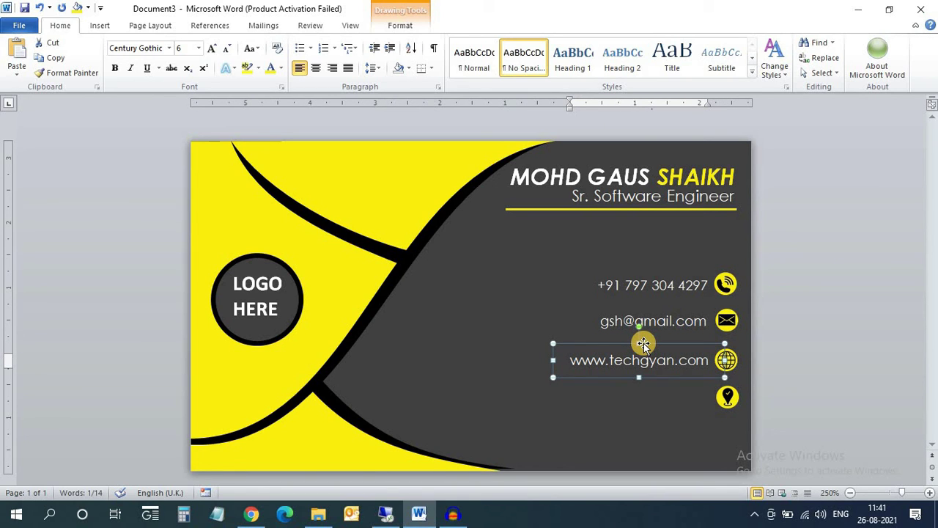
{"action": "key", "text": "ctrl+c"}
{"action": "key", "text": "ctrl+v"}
Copy the website text box beside the pin icon and replace its text with the street address
{"action": "left_click_drag", "start_coordinate": [649, 370], "coordinate": [620, 377]}
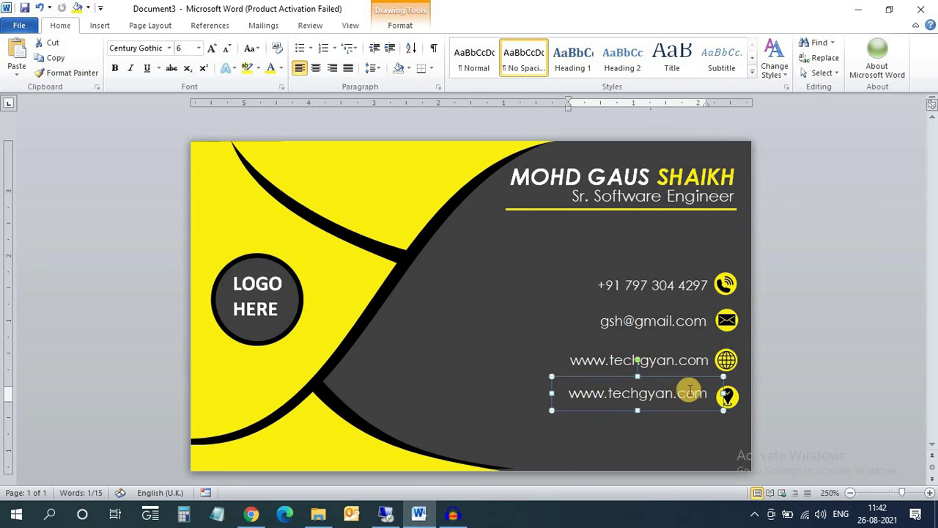
{"action": "left_click_drag", "start_coordinate": [710, 396], "coordinate": [544, 394]}
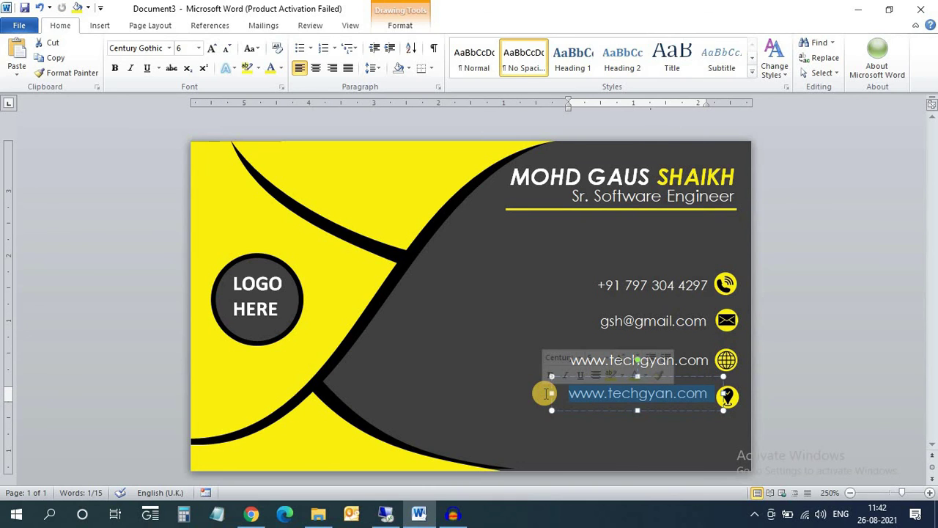
{"action": "type", "text": "Dadar"}
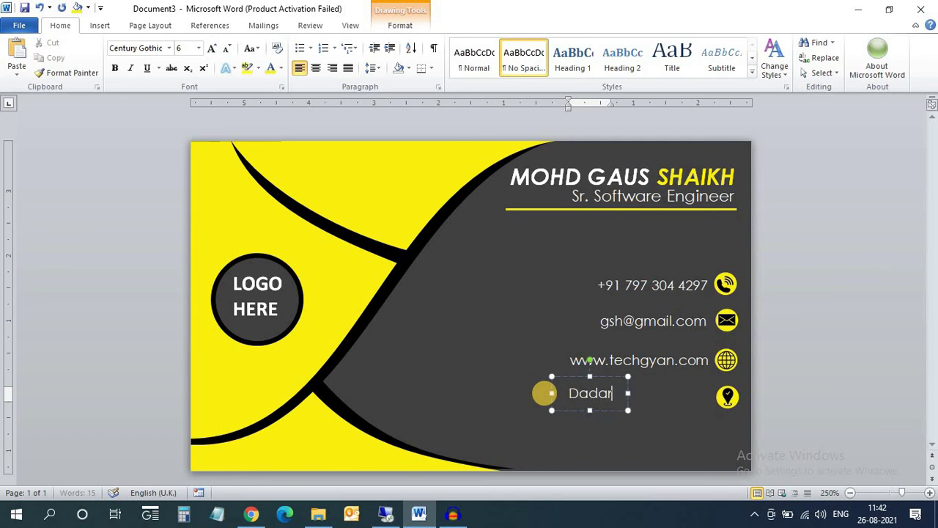
{"action": "type", "text": "-"}
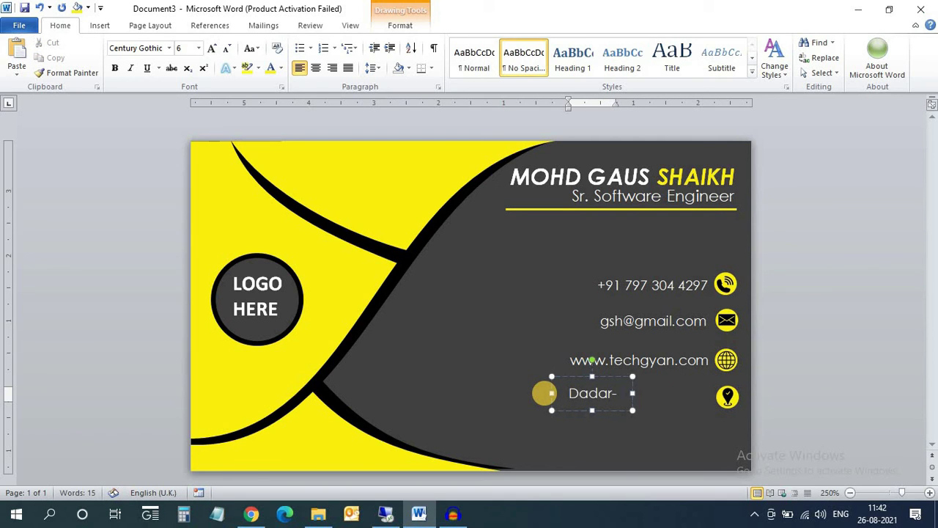
{"action": "type", "text": "06, M"}
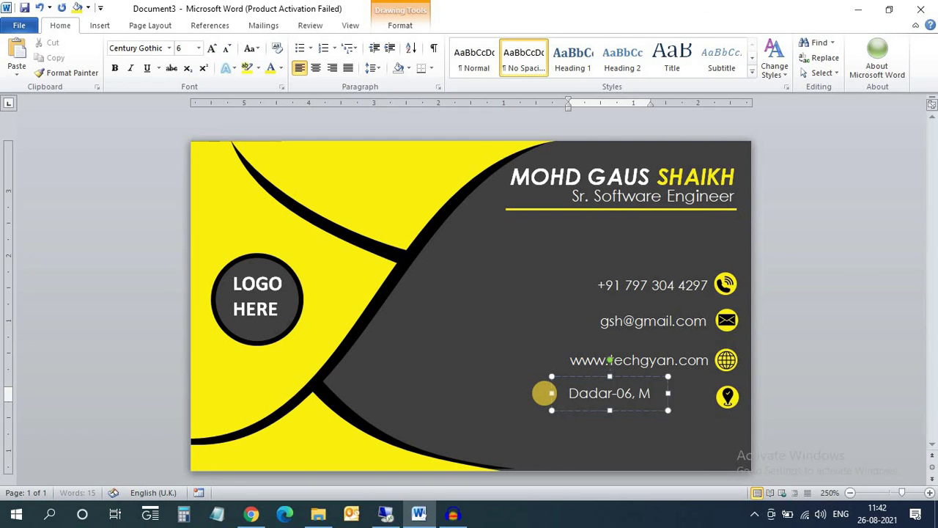
{"action": "type", "text": "umabi"}
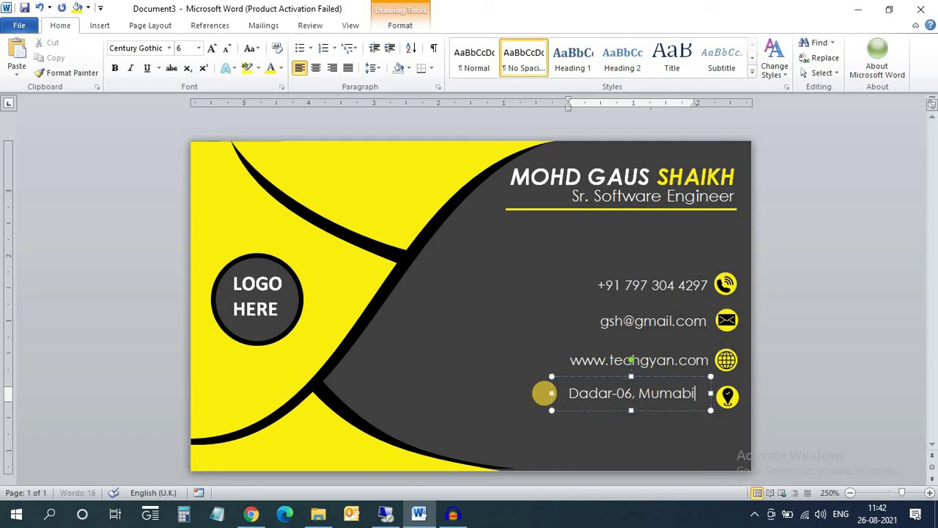
{"action": "type", "text": "."}
Move the address line right beside the location-pin icon, aligned under the website line
{"action": "left_click", "coordinate": [626, 445]}
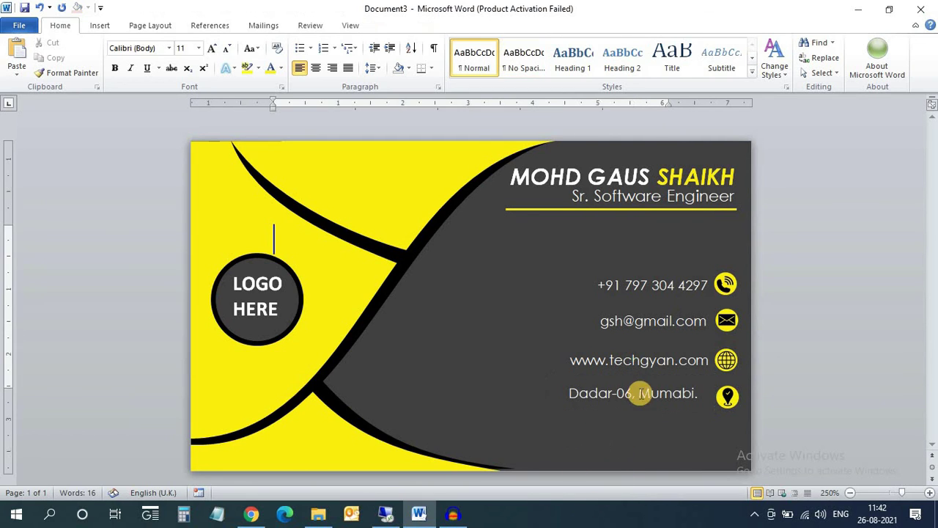
{"action": "left_click_drag", "start_coordinate": [651, 382], "coordinate": [666, 384]}
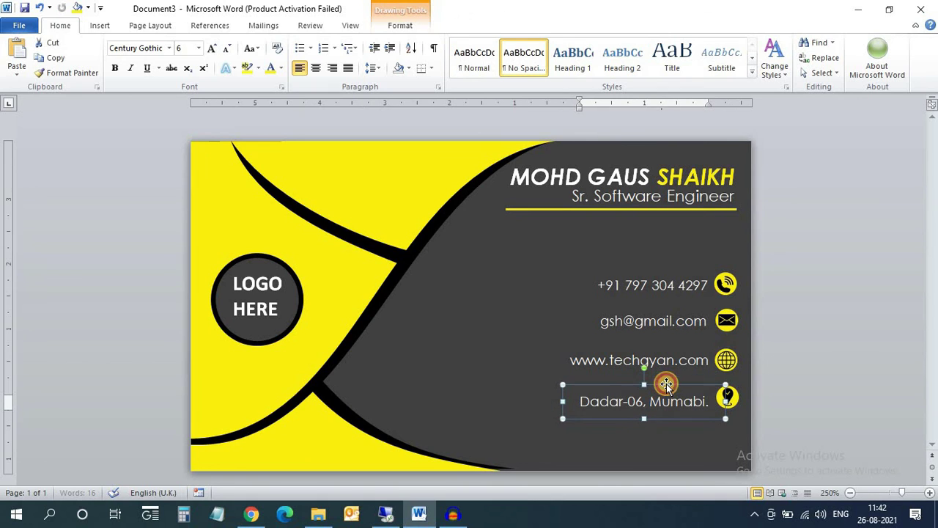
{"action": "key", "text": "Up"}
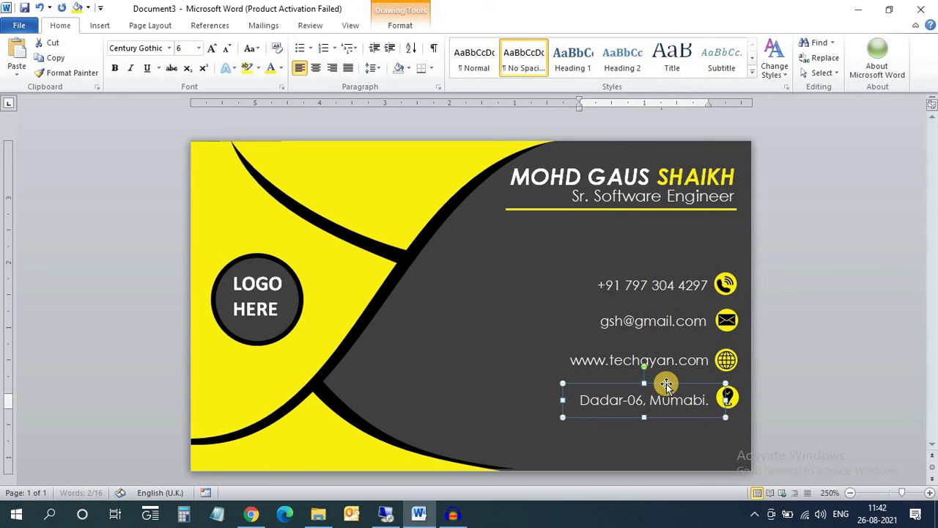
{"action": "key", "text": "Up"}
{"action": "key", "text": "Up"}
{"action": "key", "text": "Up"}
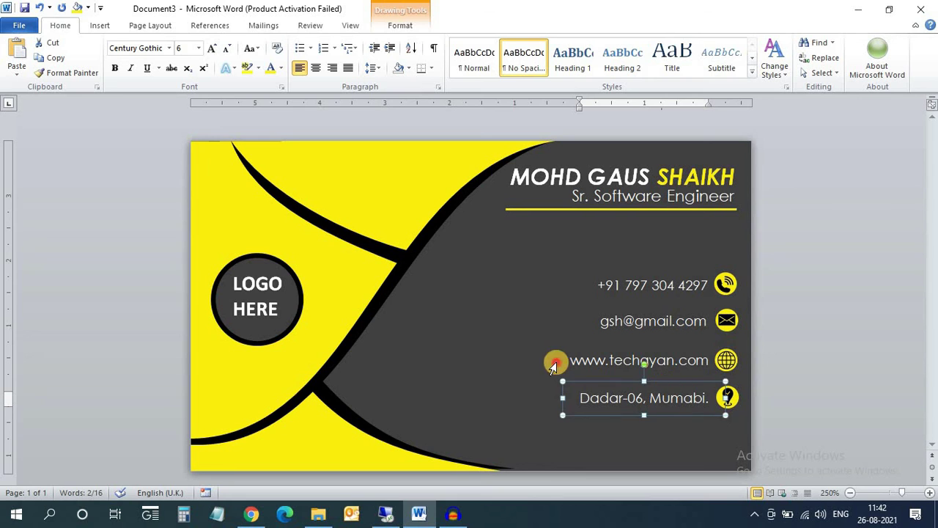
{"action": "left_click", "coordinate": [555, 360]}
{"action": "left_click", "coordinate": [503, 335]}
{"action": "scroll", "coordinate": [501, 330], "scroll_direction": "down", "scroll_amount": 7}
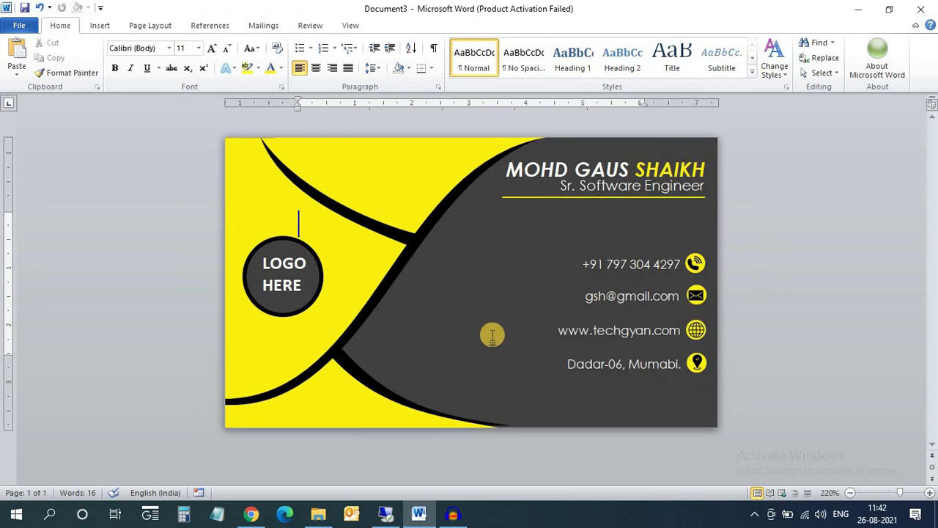
{"action": "scroll", "coordinate": [271, 297], "scroll_direction": "down", "scroll_amount": 1}
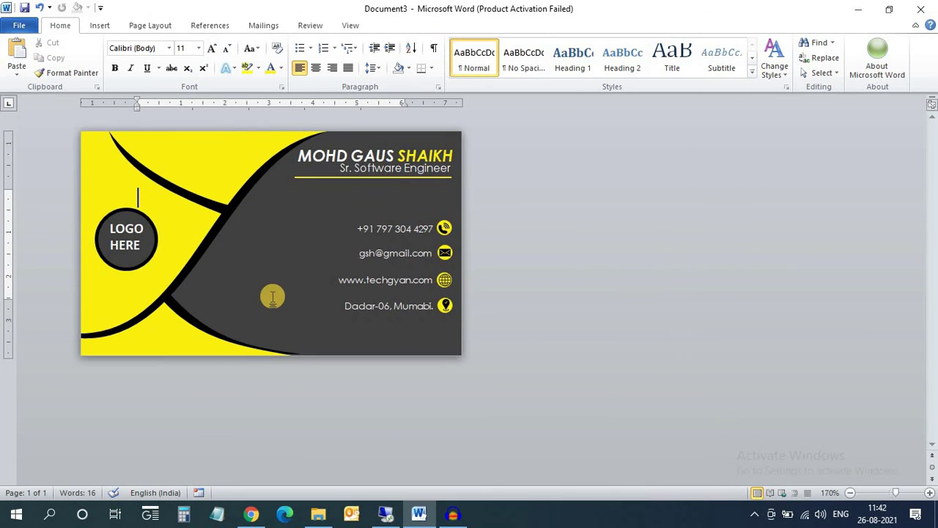
{"action": "scroll", "coordinate": [275, 285], "scroll_direction": "down", "scroll_amount": 1}
{"action": "scroll", "coordinate": [280, 285], "scroll_direction": "down", "scroll_amount": 1}
{"action": "scroll", "coordinate": [280, 285], "scroll_direction": "up", "scroll_amount": 1}
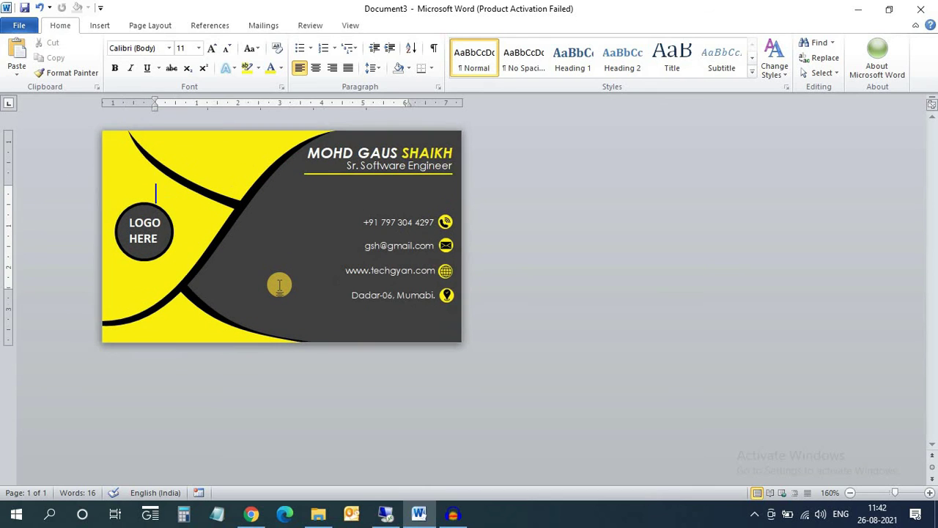
{"action": "scroll", "coordinate": [279, 285], "scroll_direction": "up", "scroll_amount": 1}
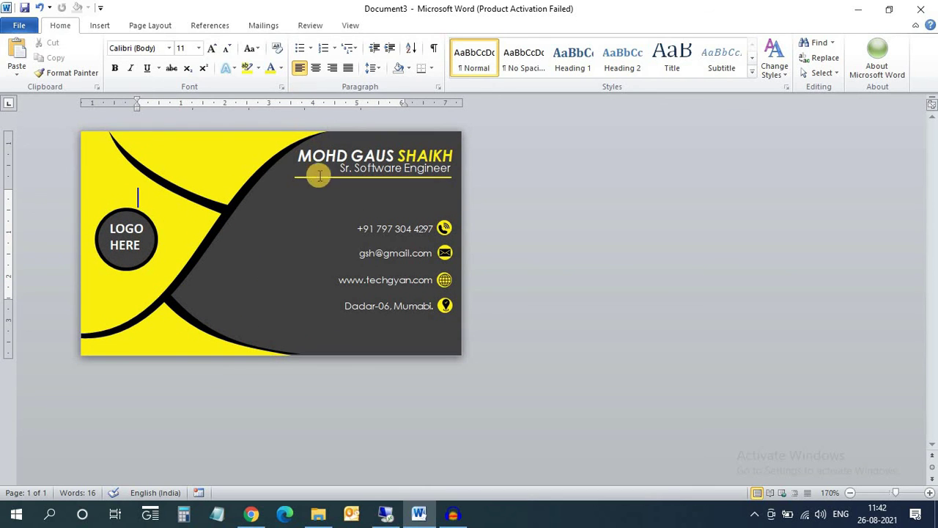